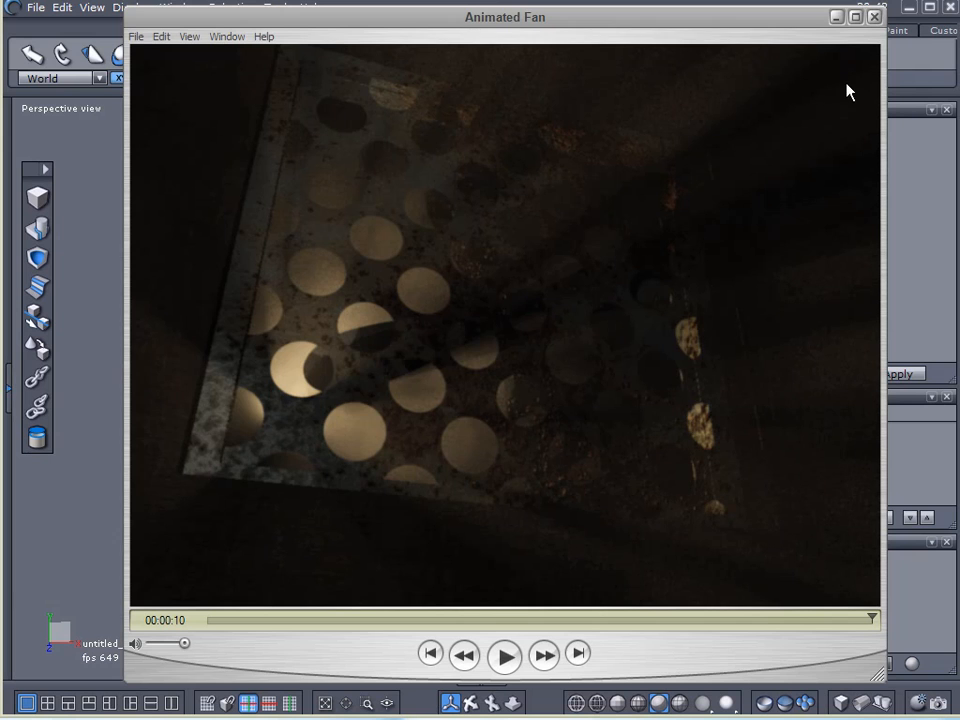
Close the Animated Fan video, create a cube about 12.66 units wide and stretch its height to about 21.55.
click(874, 20)
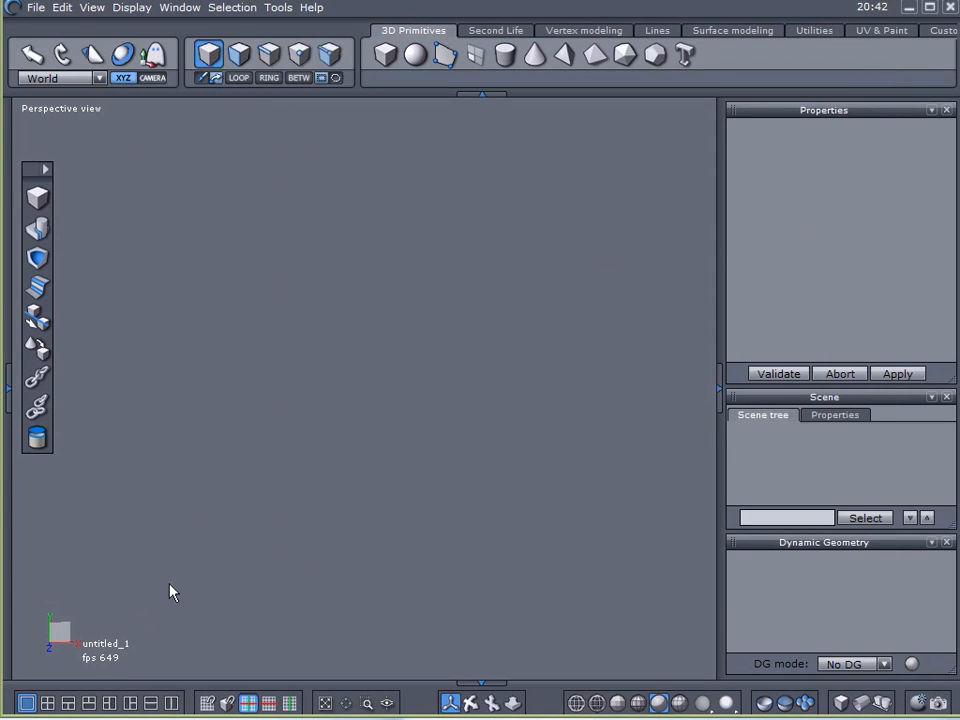
click(37, 205)
click(349, 268)
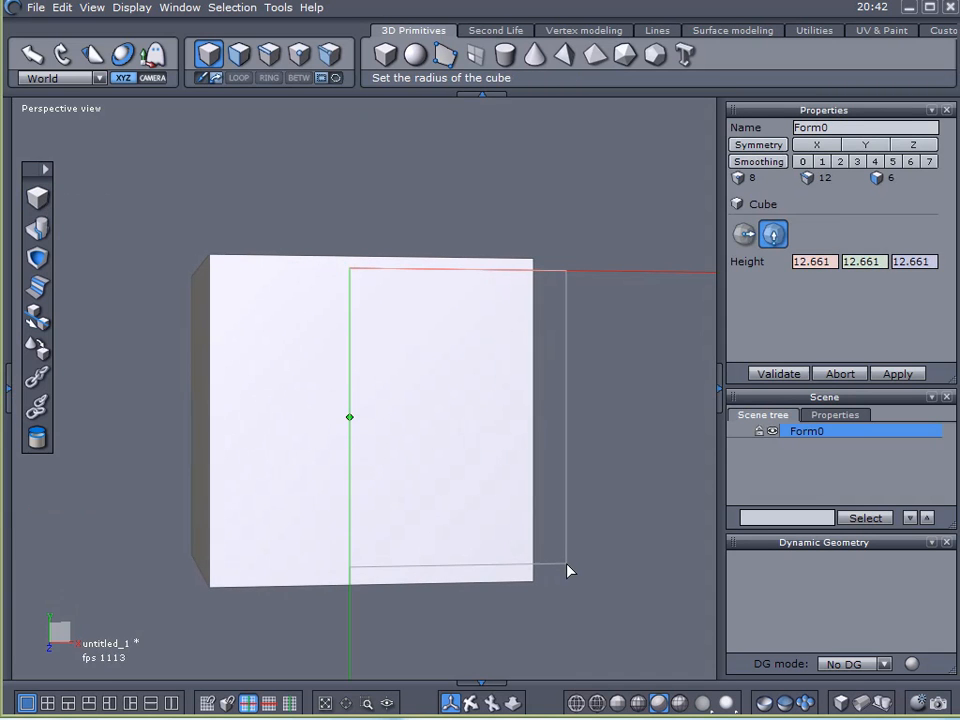
click(568, 570)
drag(287, 478, 409, 460)
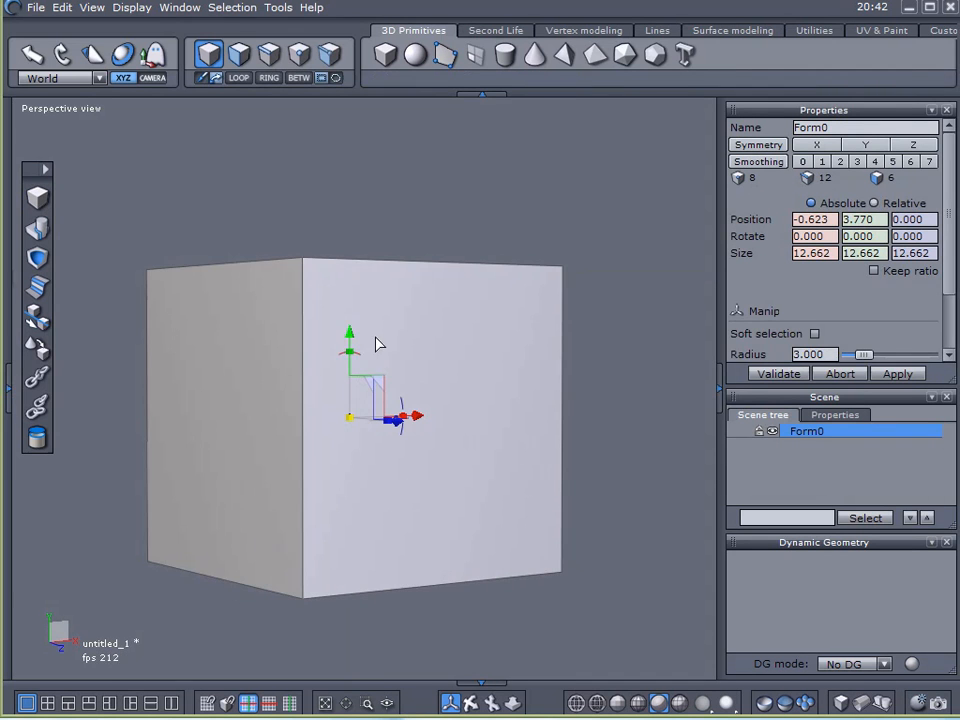
drag(356, 358, 619, 313)
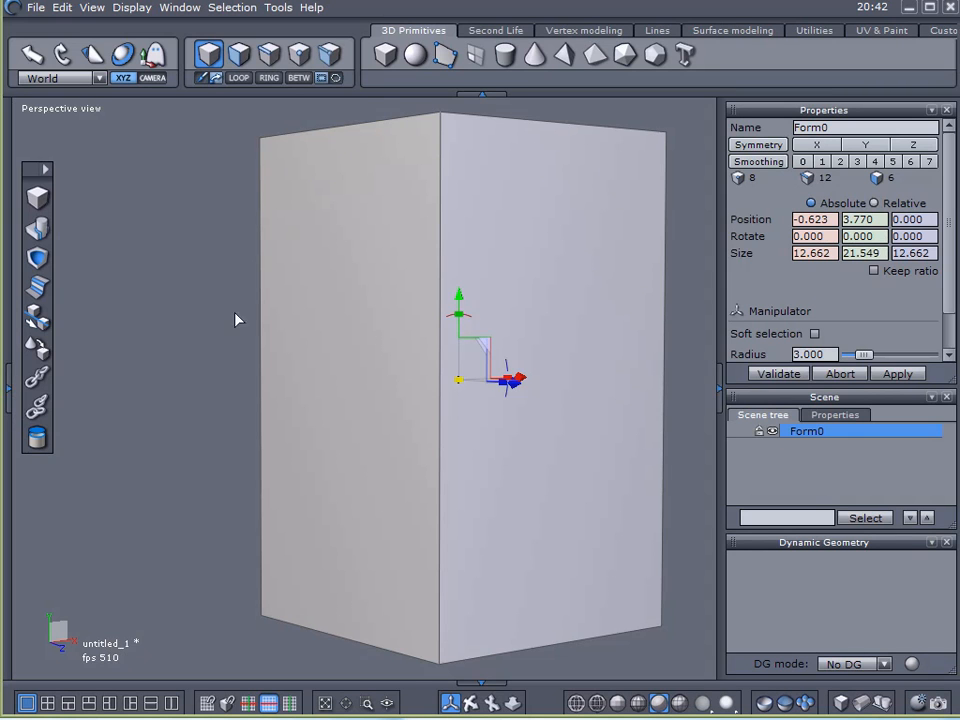
Create a second, small cube of about 2.58 units beside the tall box.
drag(178, 319, 262, 355)
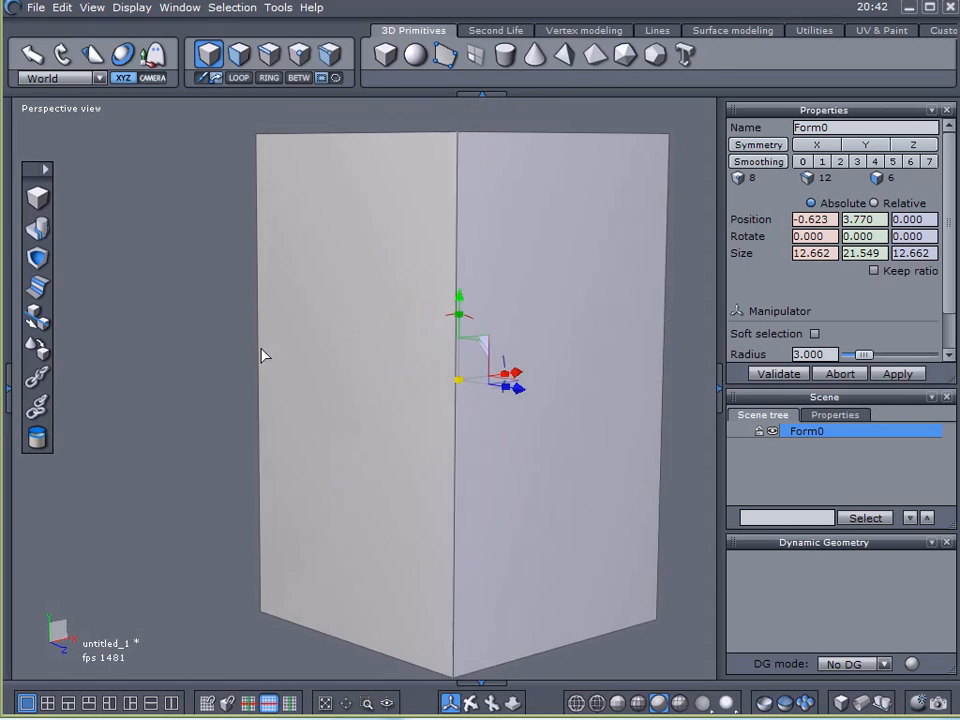
click(37, 198)
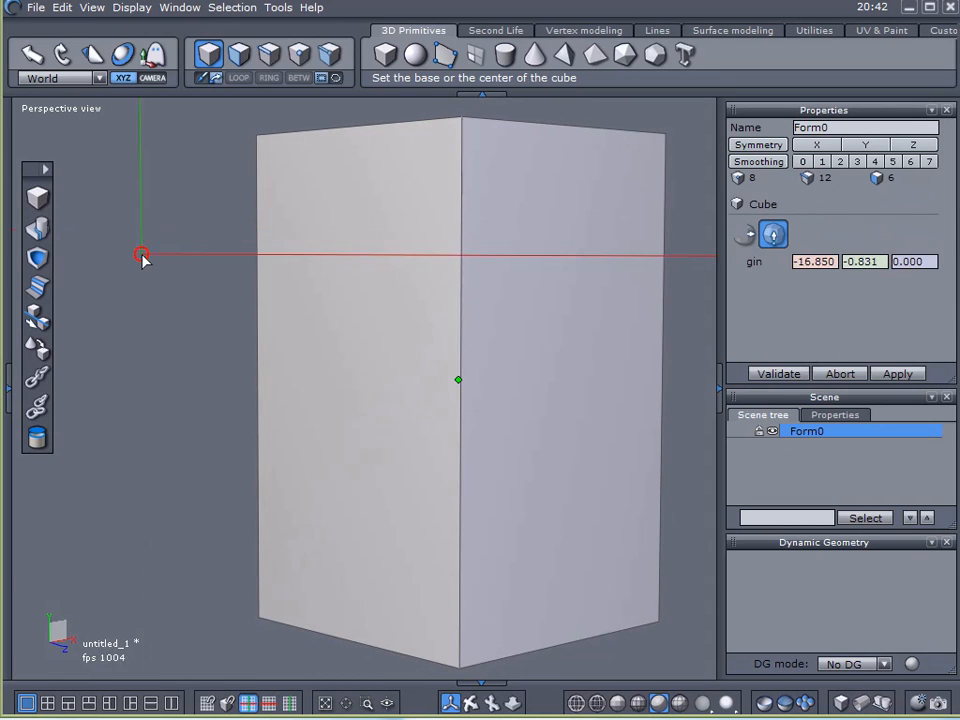
click(142, 258)
click(197, 300)
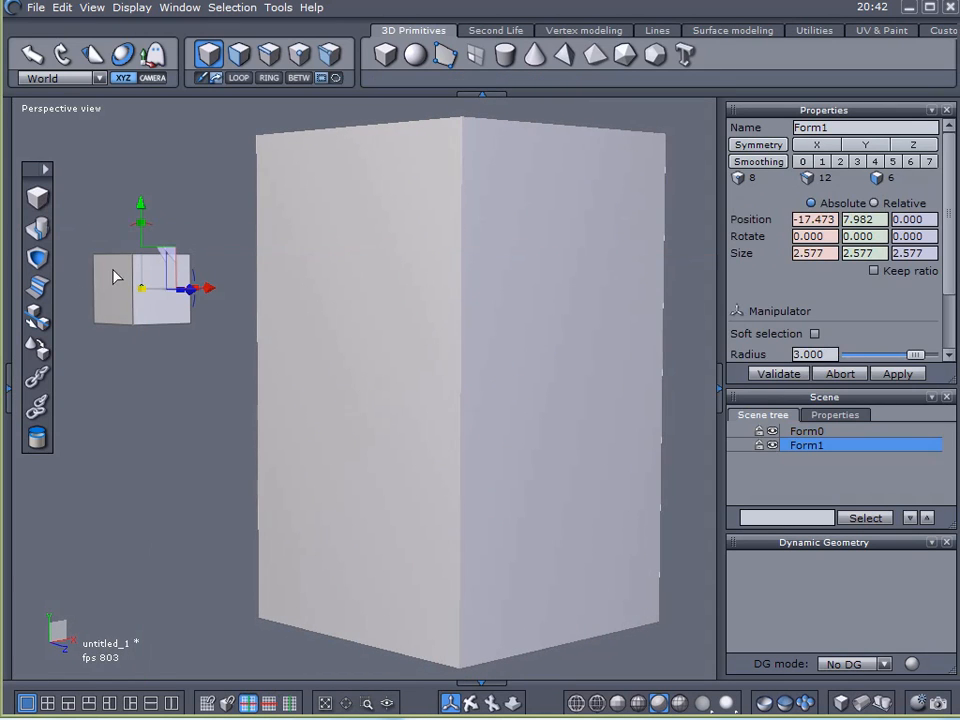
Lay the small cube on the tall box's front face, using the cube's own front facet as reference.
click(37, 346)
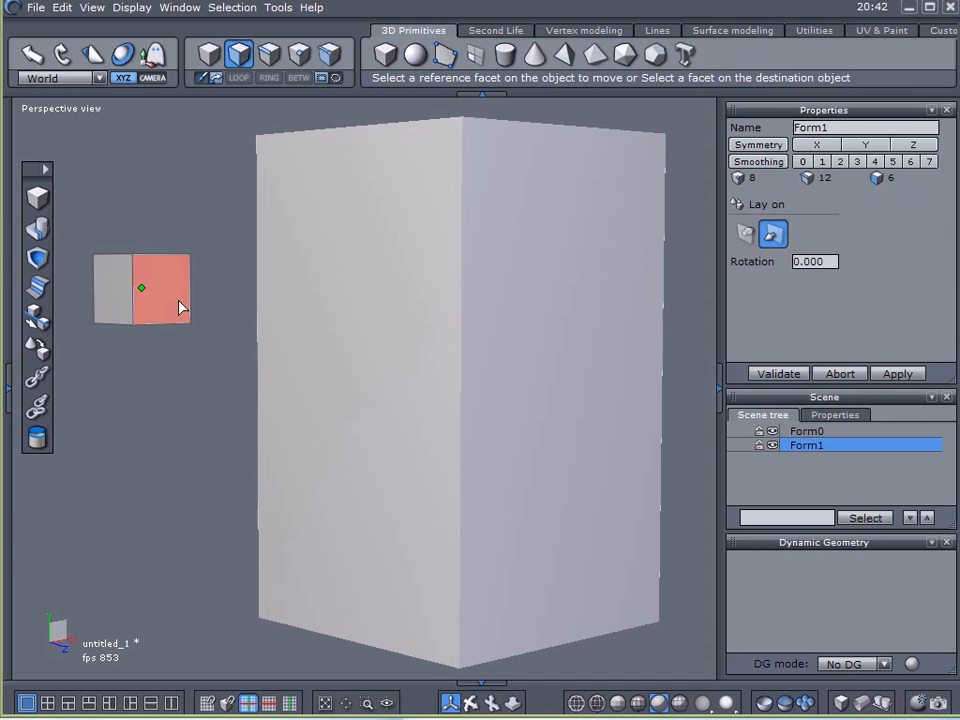
click(178, 302)
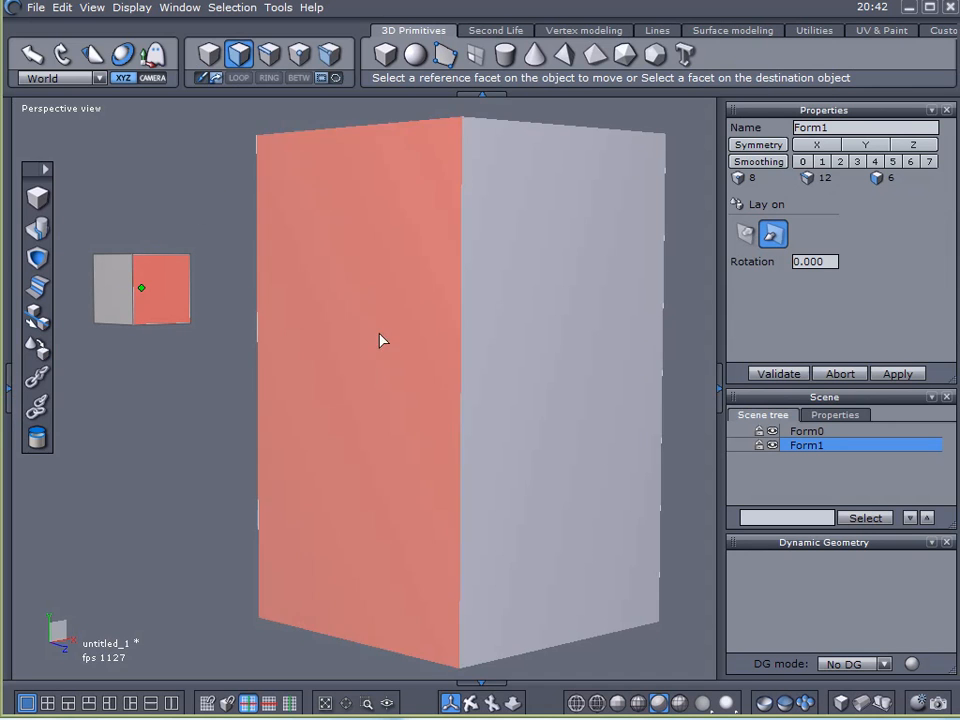
click(549, 318)
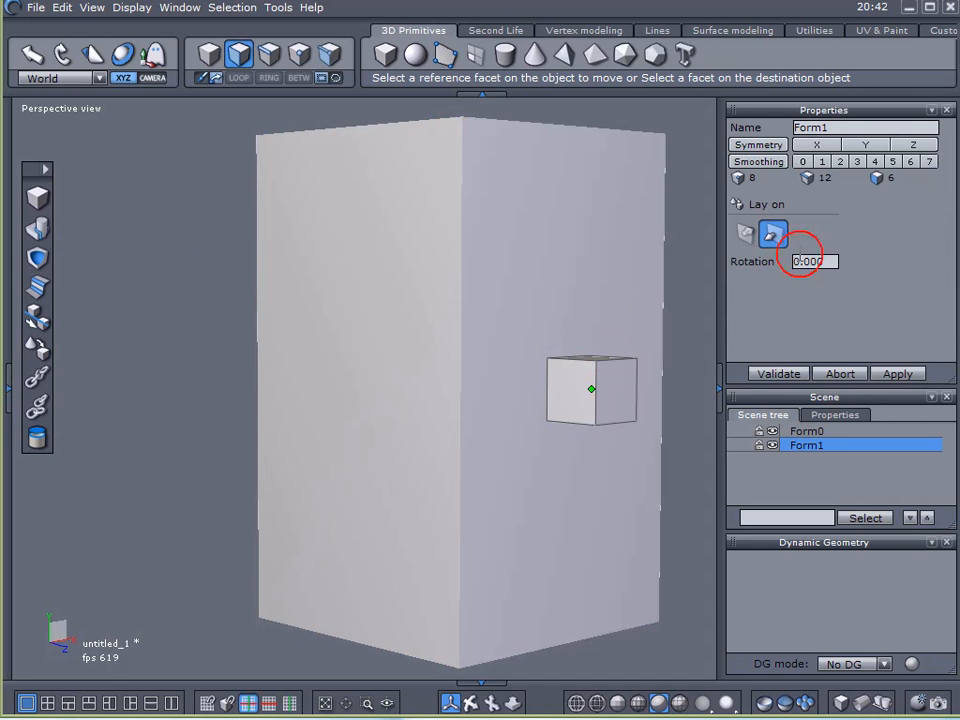
click(779, 374)
Move the small cube up the box's front face to Y about 6.61 and back to Z about 5.87.
scroll(489, 386, up, 5)
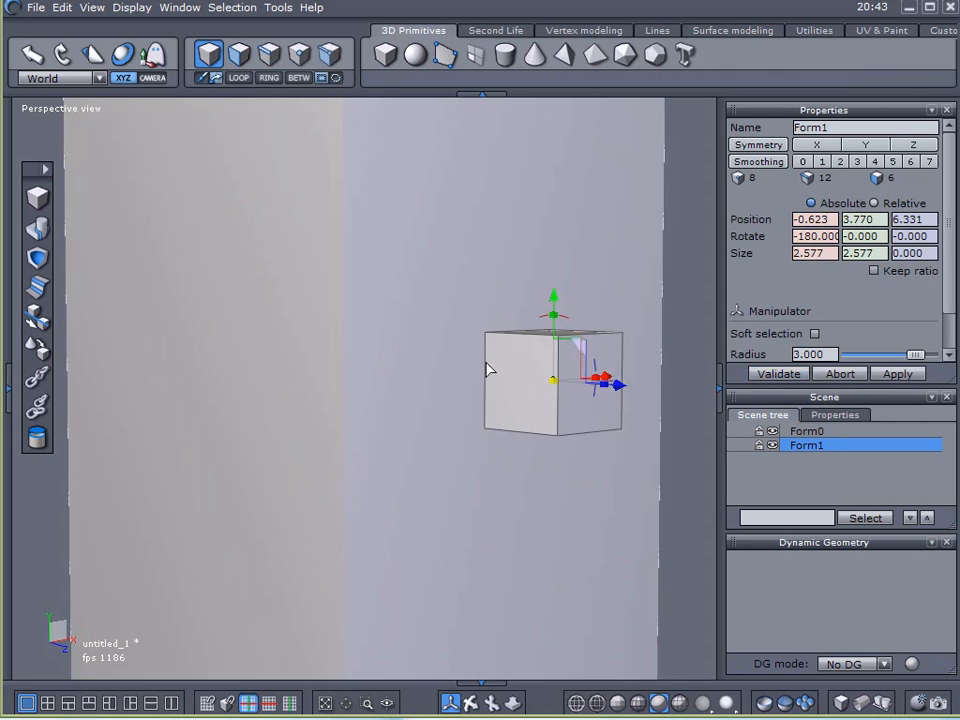
drag(556, 290, 551, 137)
drag(504, 222, 478, 379)
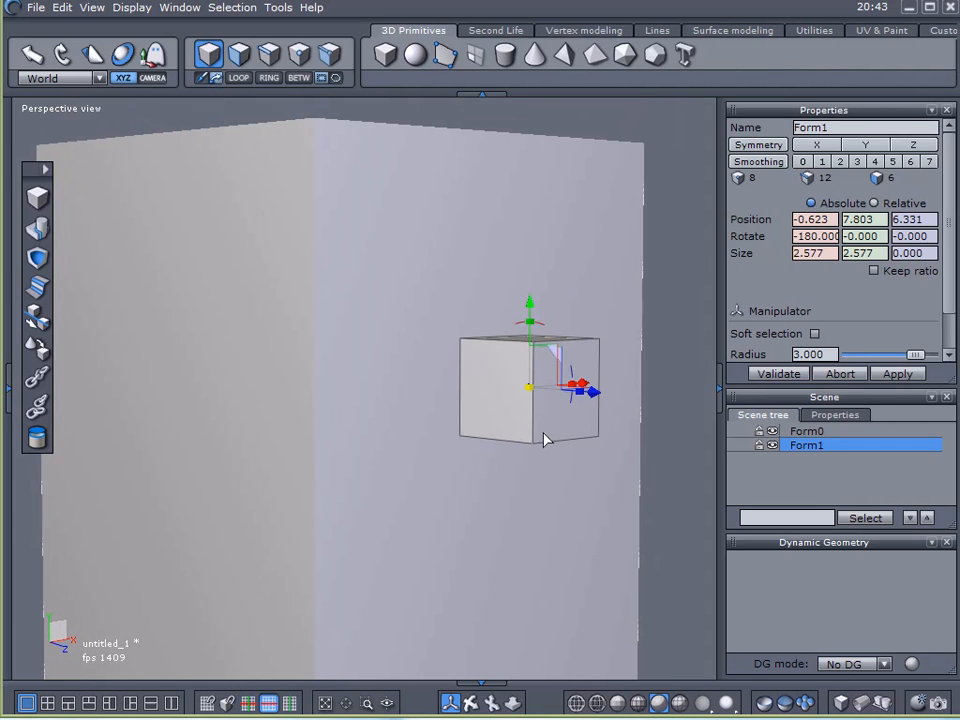
drag(530, 301, 511, 203)
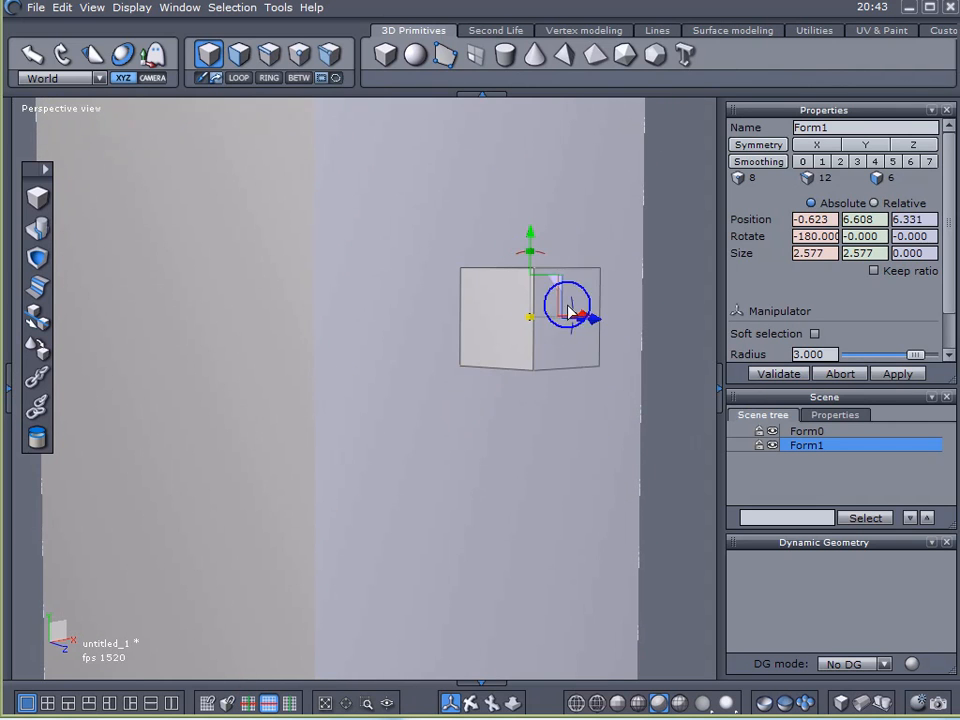
drag(604, 321, 589, 319)
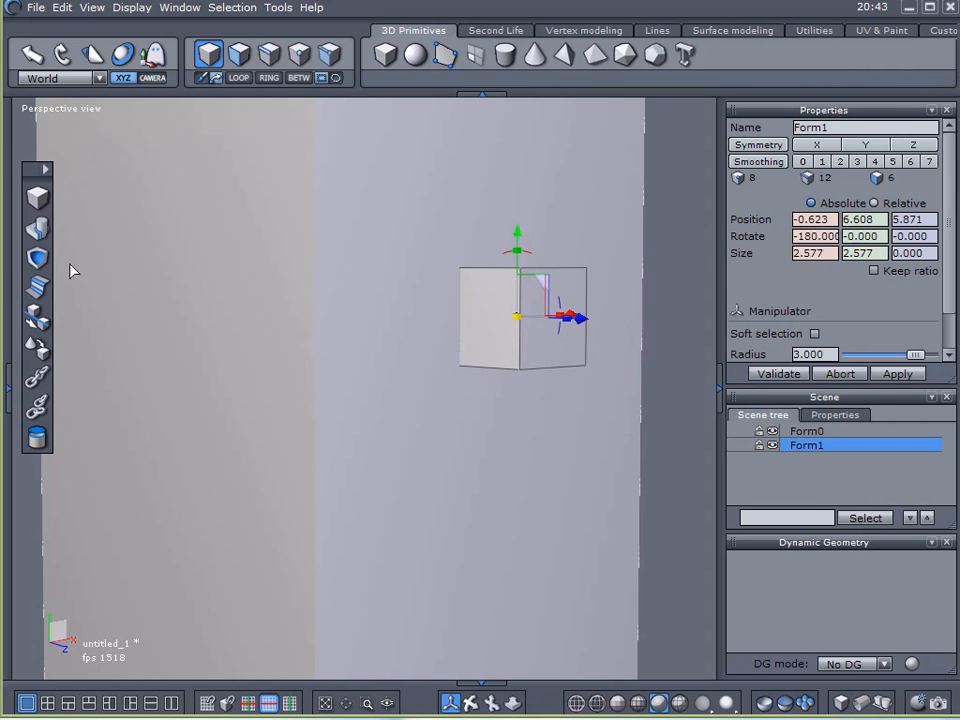
Cut the small cube's shape out of the tall box to form a square recess in its front face.
click(37, 258)
click(191, 317)
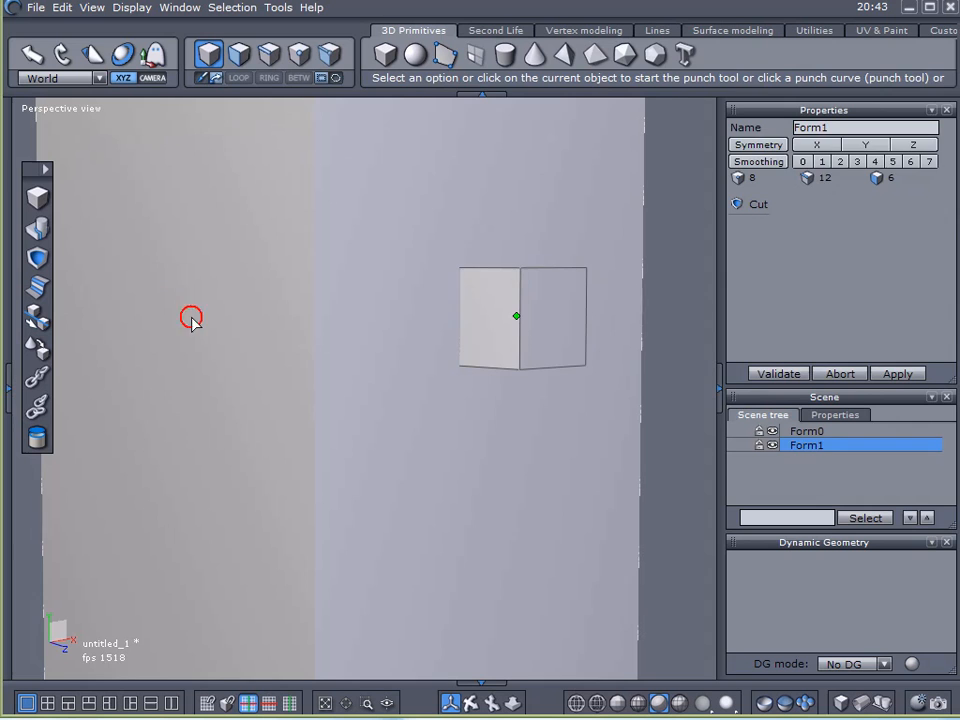
click(797, 373)
drag(439, 392, 360, 431)
click(257, 212)
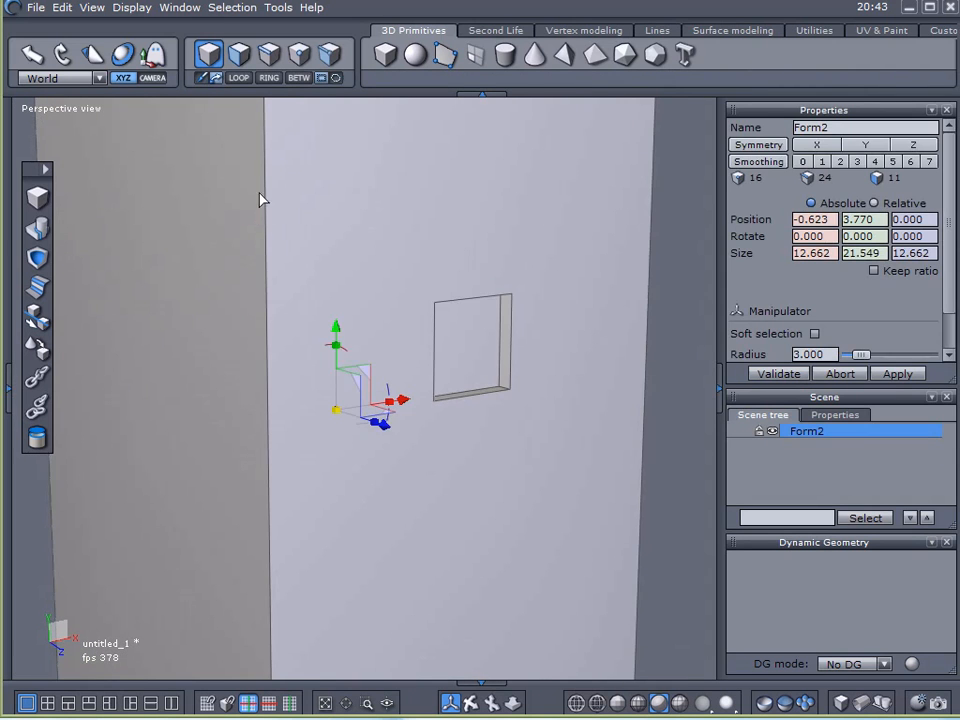
Select the square recess's back face and move it forward to Z about 6.16.
click(560, 30)
click(239, 54)
click(471, 333)
click(471, 333)
scroll(480, 302, up, 5)
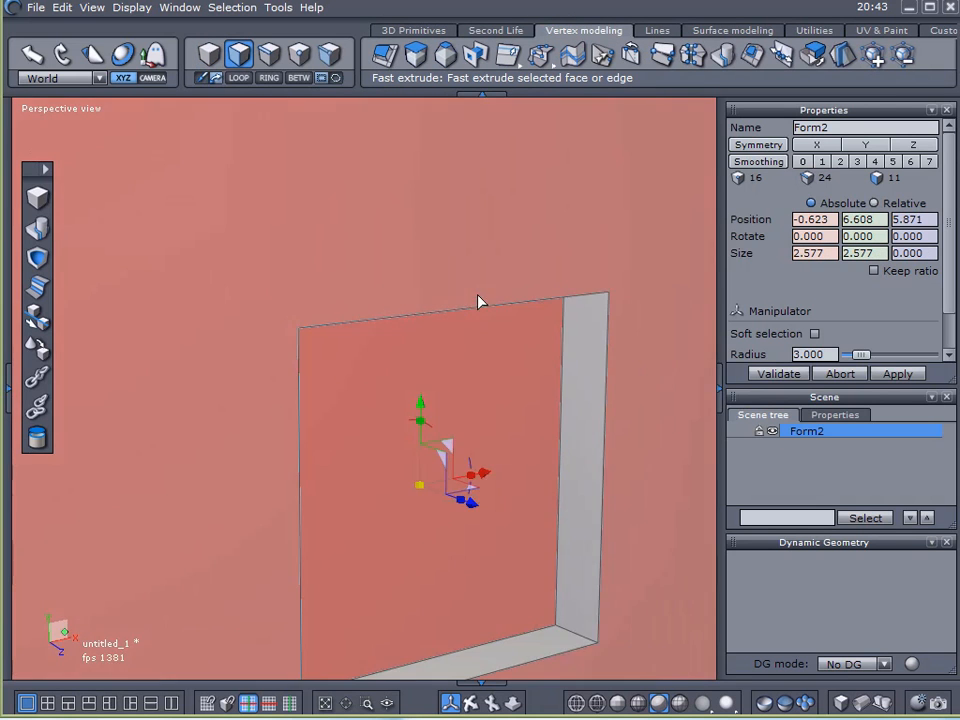
drag(474, 516, 500, 517)
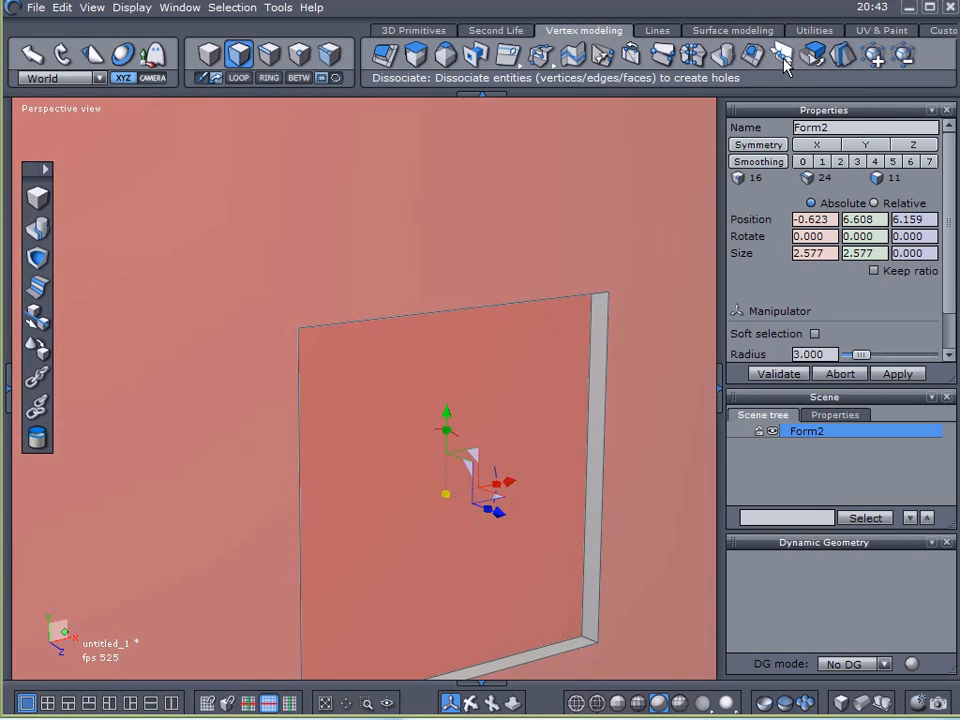
Extract the recess's back face as a separate object and hide the tall box Form2.
click(811, 57)
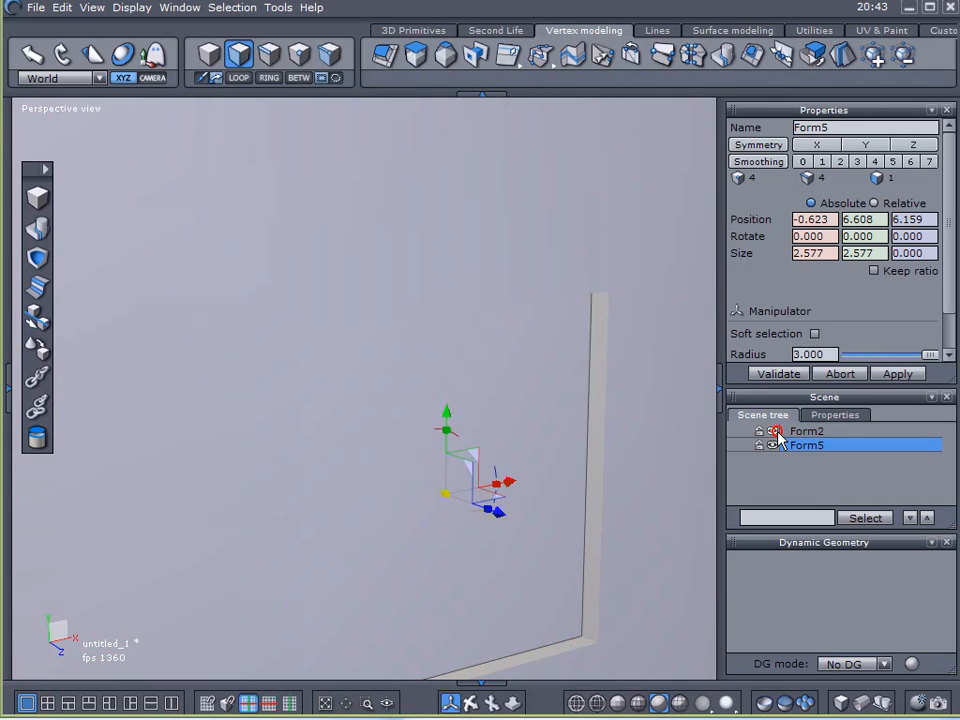
click(775, 432)
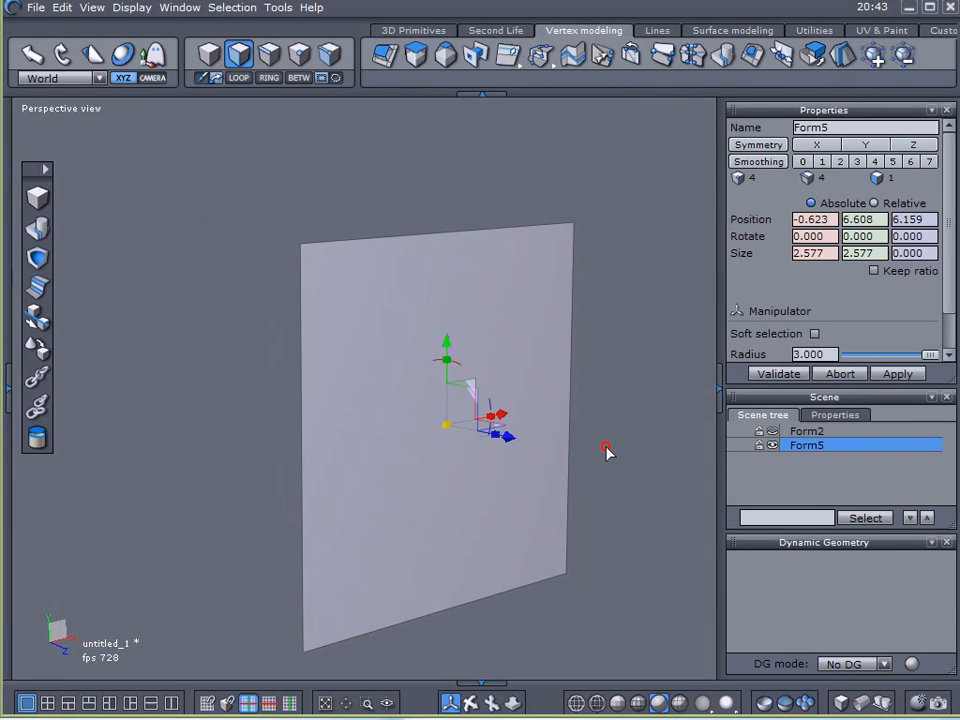
click(606, 452)
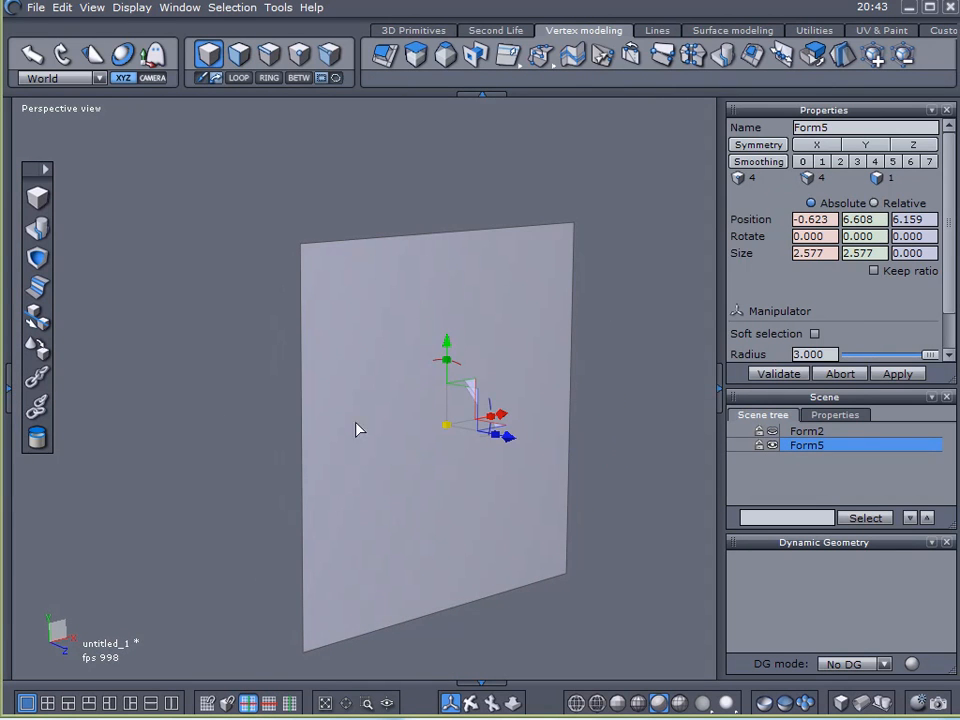
Duplicate the extracted panel and move the duplicate back to Z about 5.82.
key(ctrl+c)
key(ctrl+v)
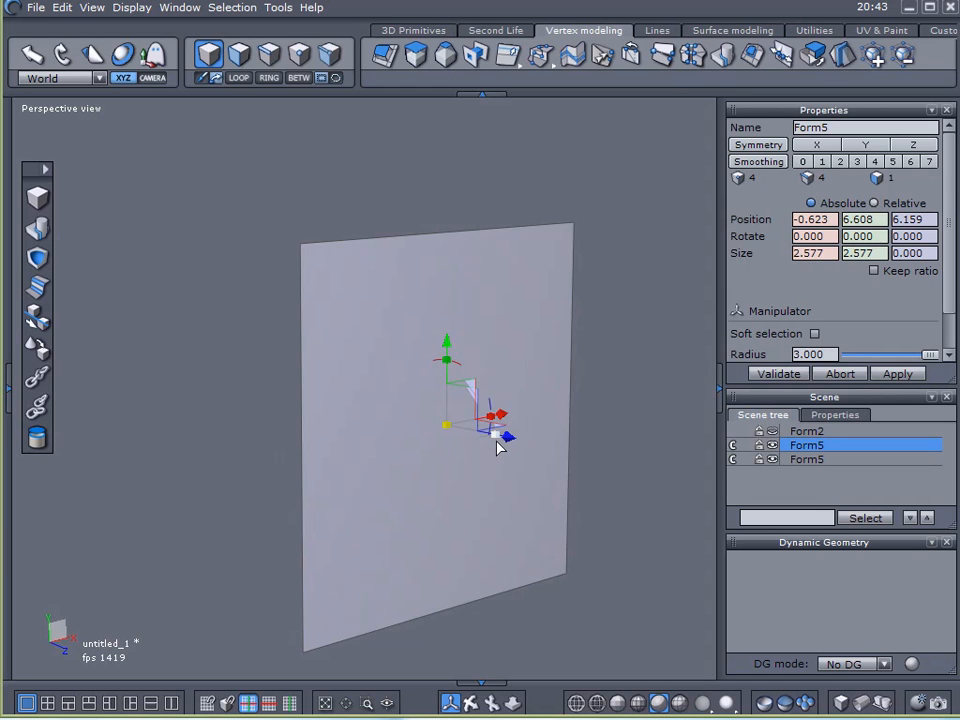
drag(509, 449, 474, 466)
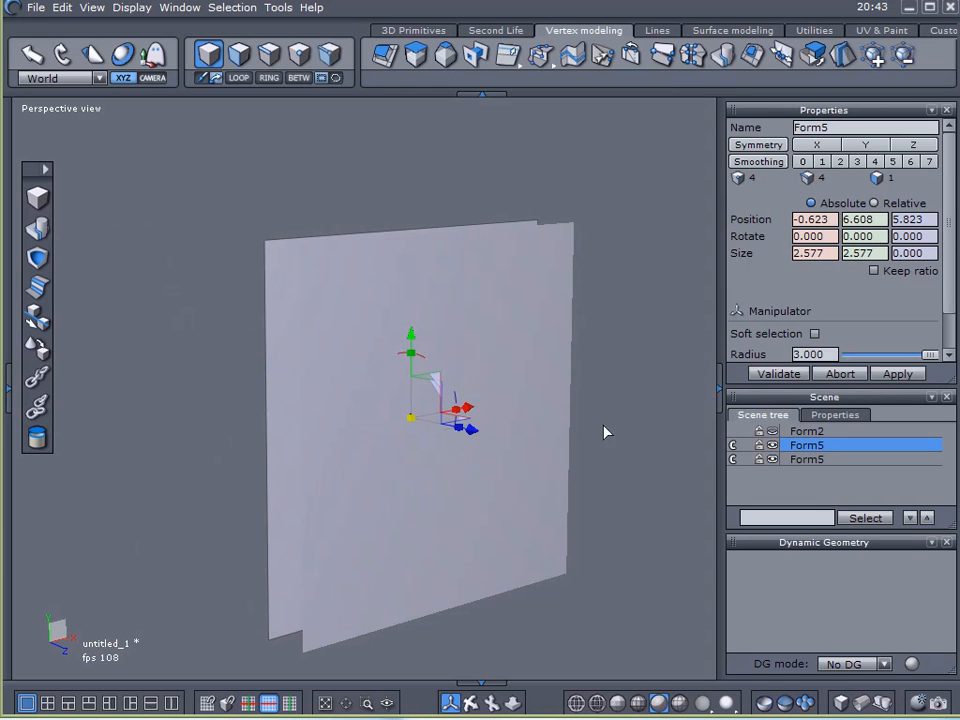
Break the clone link between the two Form5 panels.
click(686, 441)
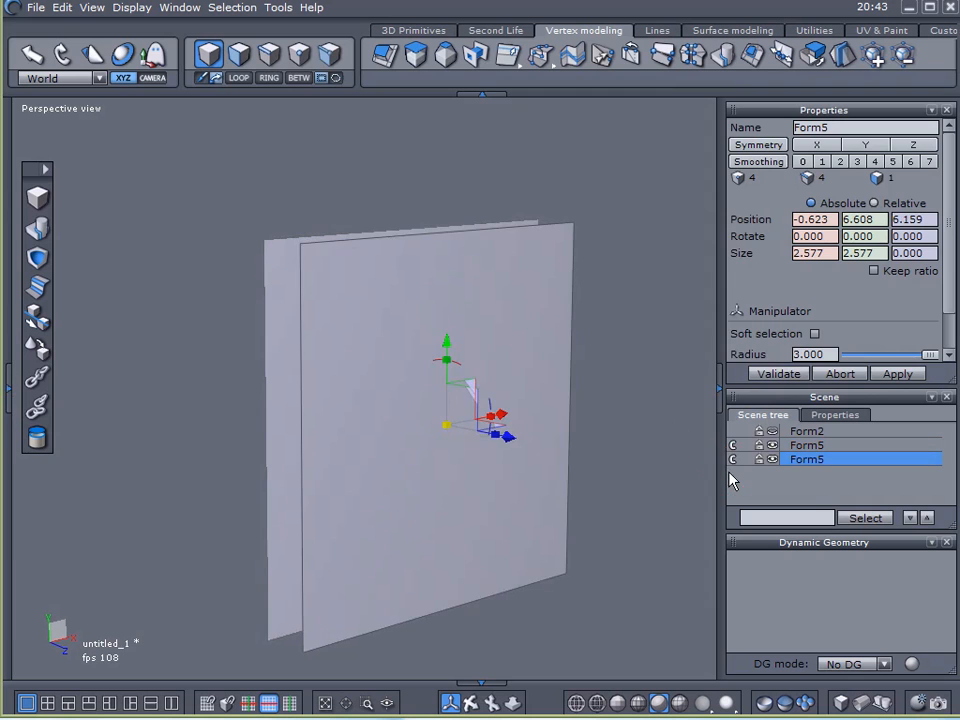
click(732, 464)
click(669, 407)
Rename the rear panel Fan and lock it.
click(294, 350)
click(786, 125)
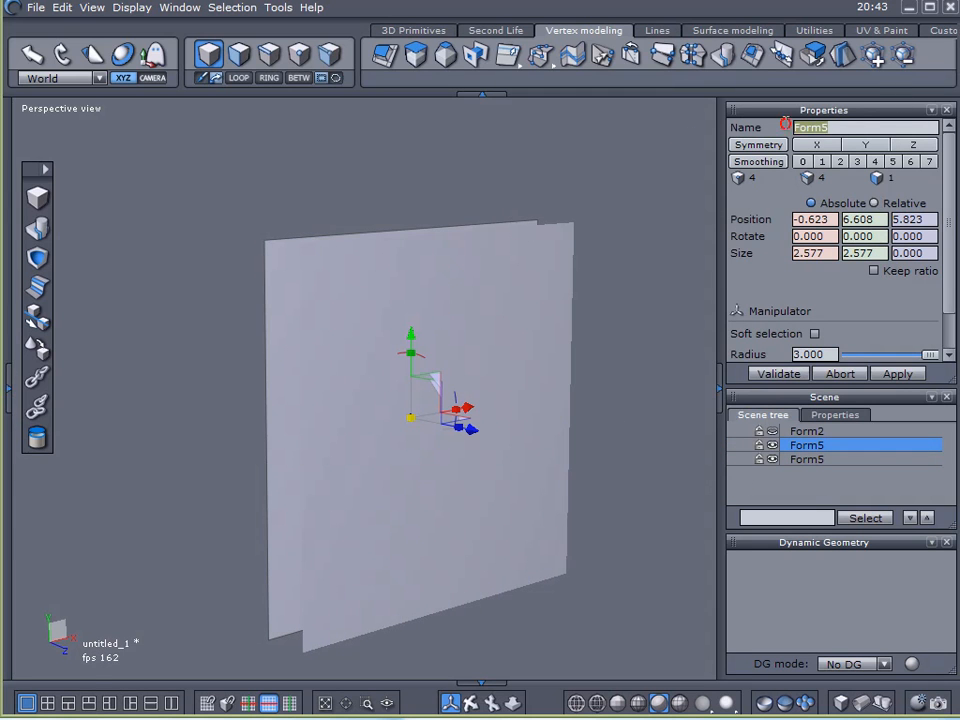
text(Fan)
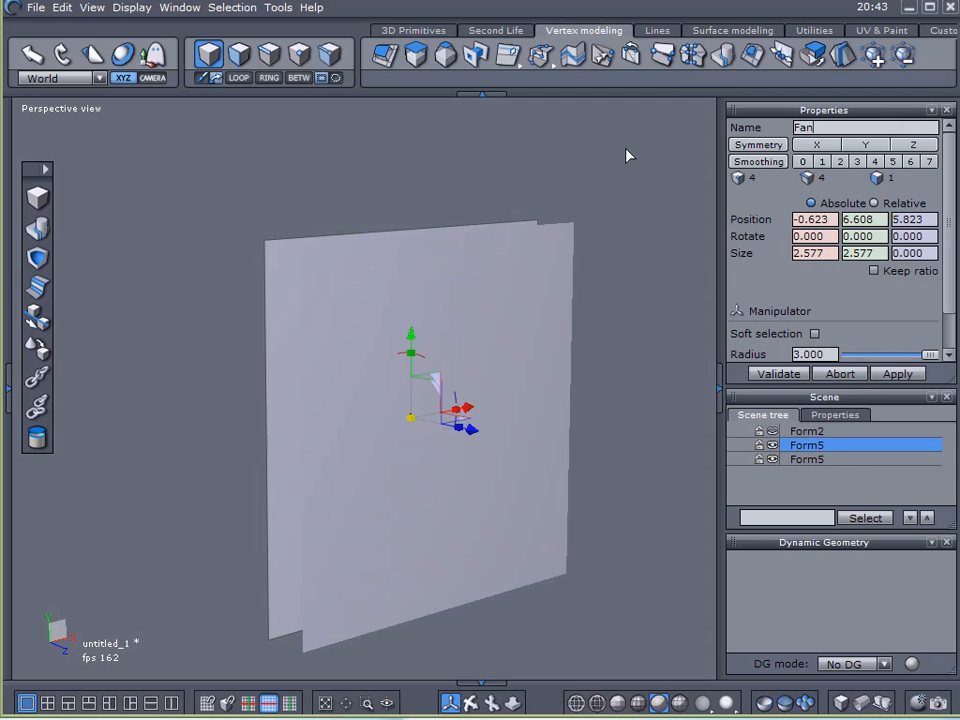
key(Return)
click(760, 443)
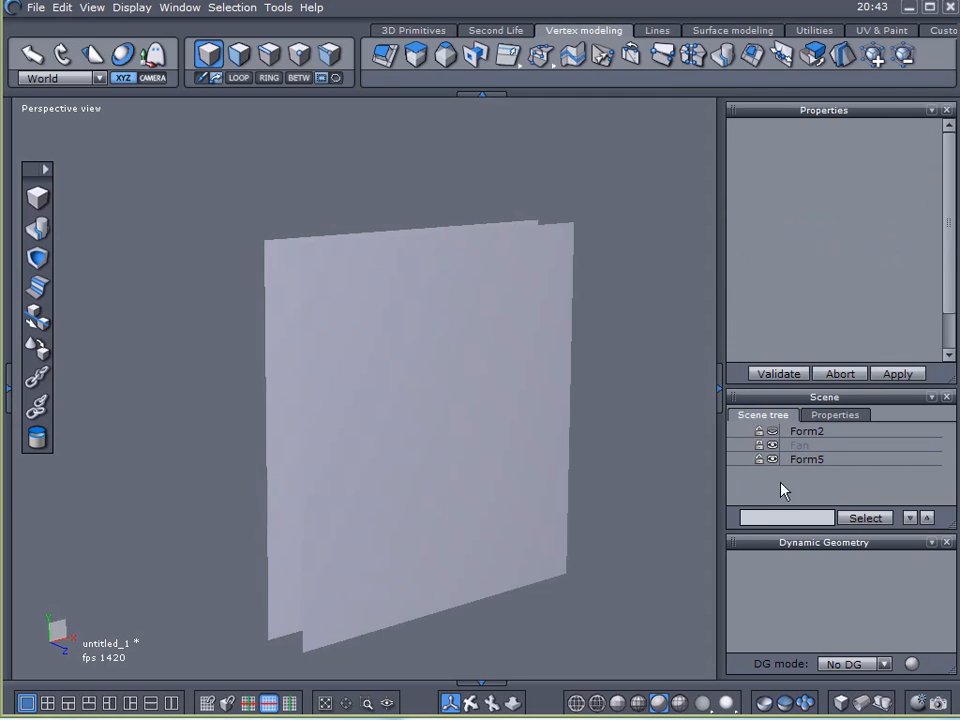
Select the front panel's face and inset it with Sweep/Extrude to form a narrow border.
click(779, 464)
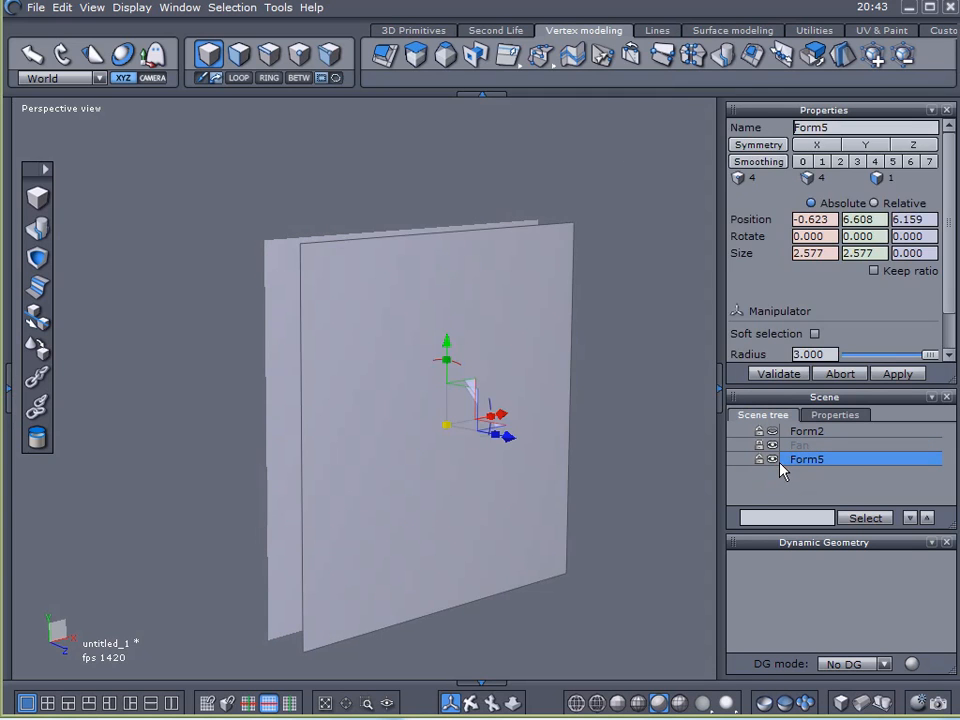
click(238, 54)
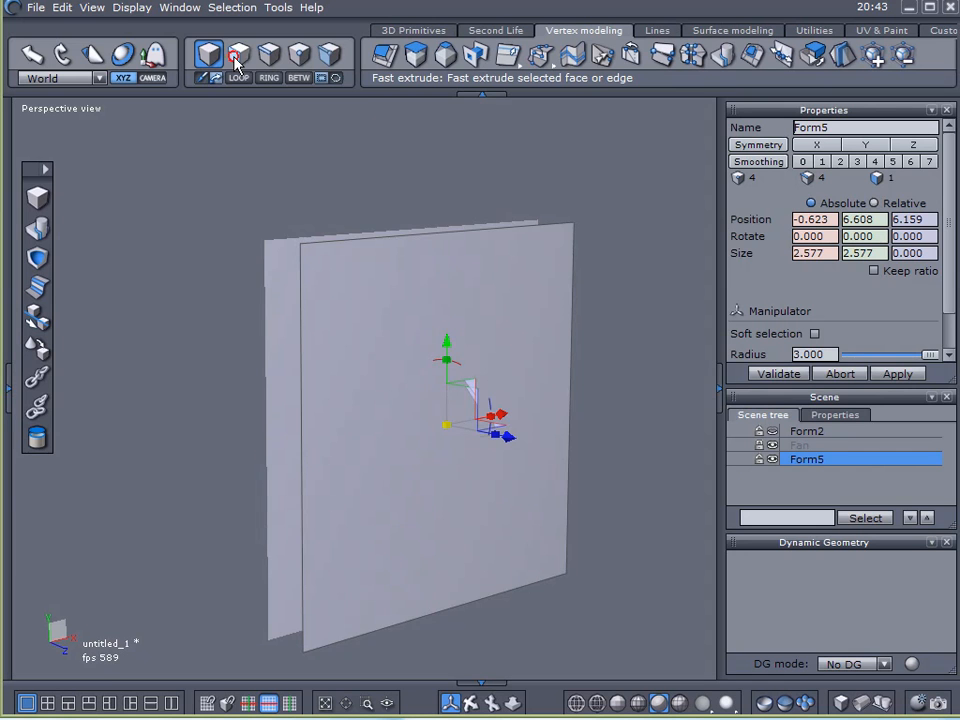
click(360, 366)
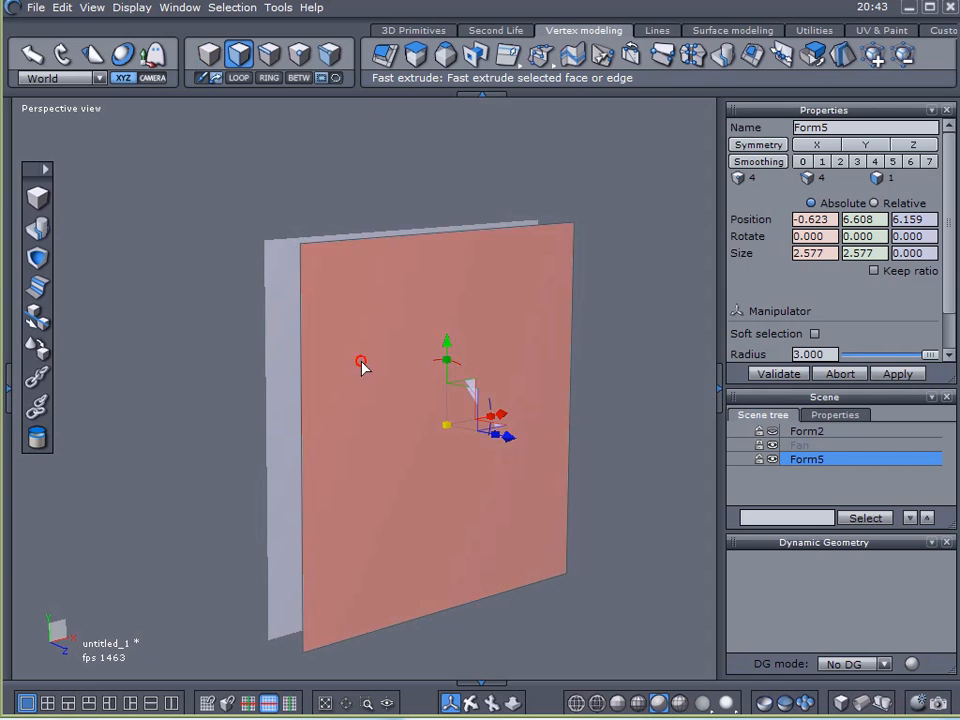
click(418, 60)
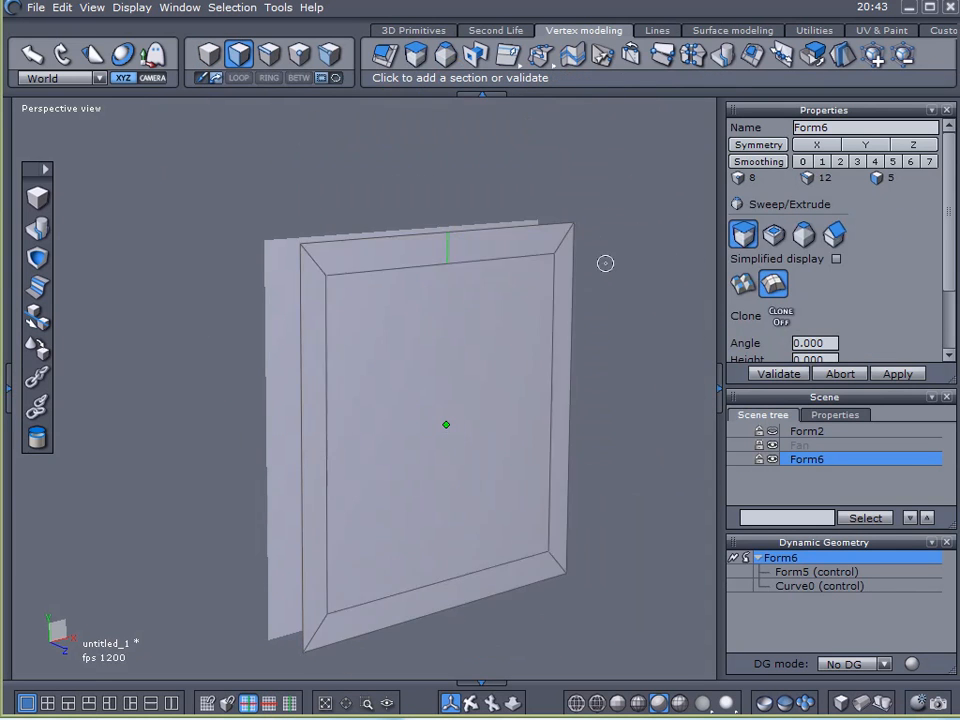
drag(575, 293, 454, 285)
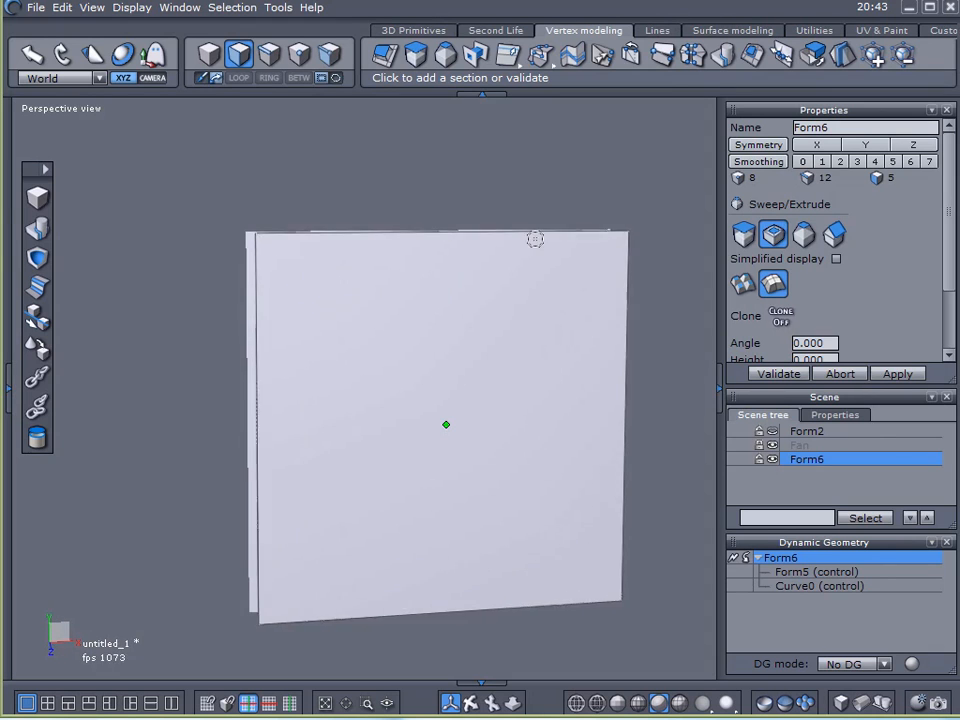
click(471, 253)
Extrude the front panel's inset face inward to form a shallow recess and validate the Sweep/Extrude.
drag(313, 360, 493, 364)
drag(435, 338, 374, 306)
scroll(400, 289, up, 3)
key(ctrl)
key(ctrl)
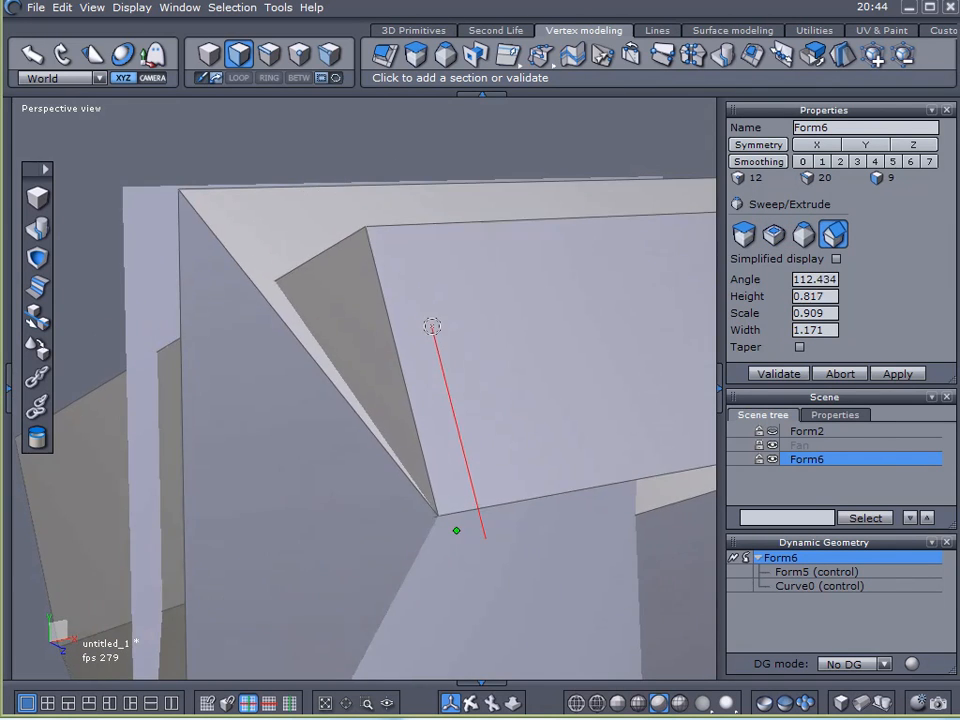
key(ctrl)
scroll(424, 378, down, 3)
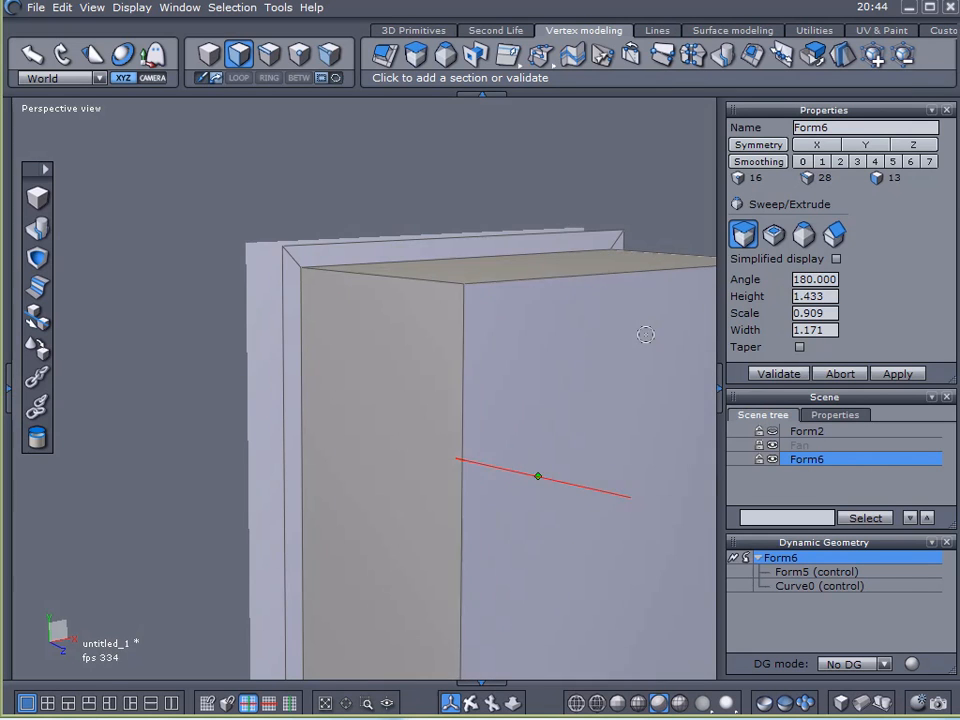
click(778, 374)
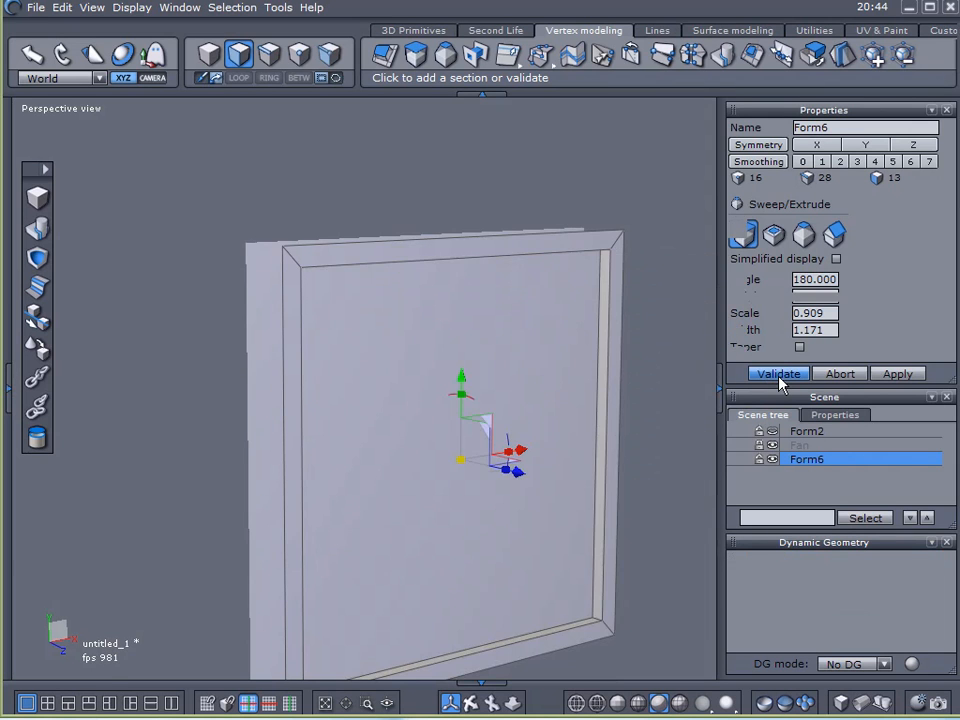
Extract the recessed face from the front panel as a separate object and rename it Grill.
click(398, 381)
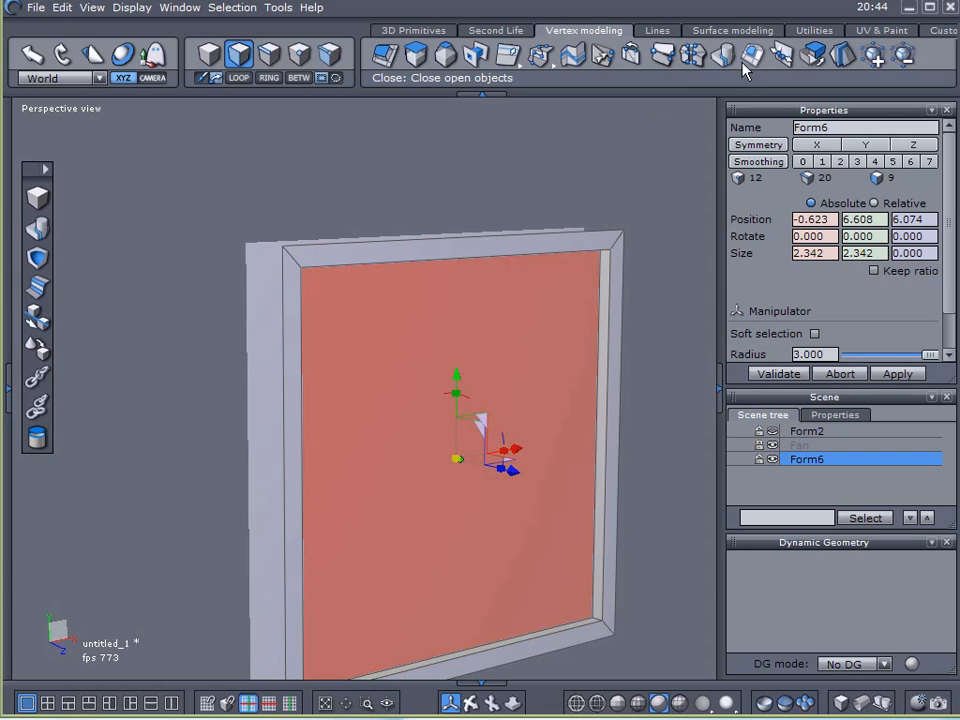
click(817, 55)
drag(838, 127, 613, 160)
text(Grill)
key(Return)
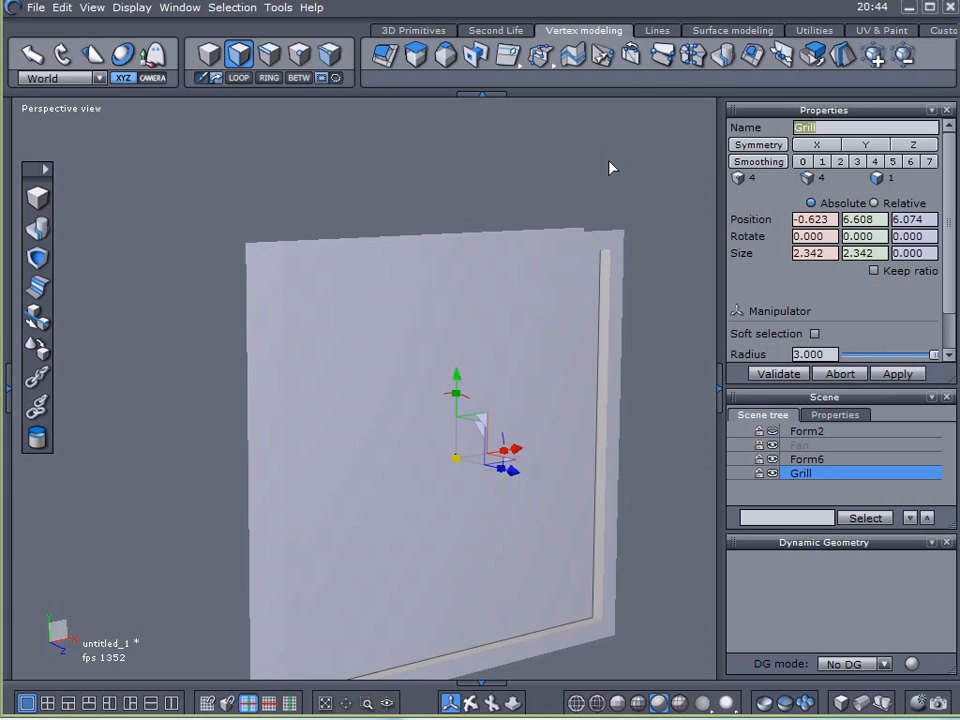
scroll(592, 395, down, 3)
drag(626, 440, 567, 342)
click(663, 492)
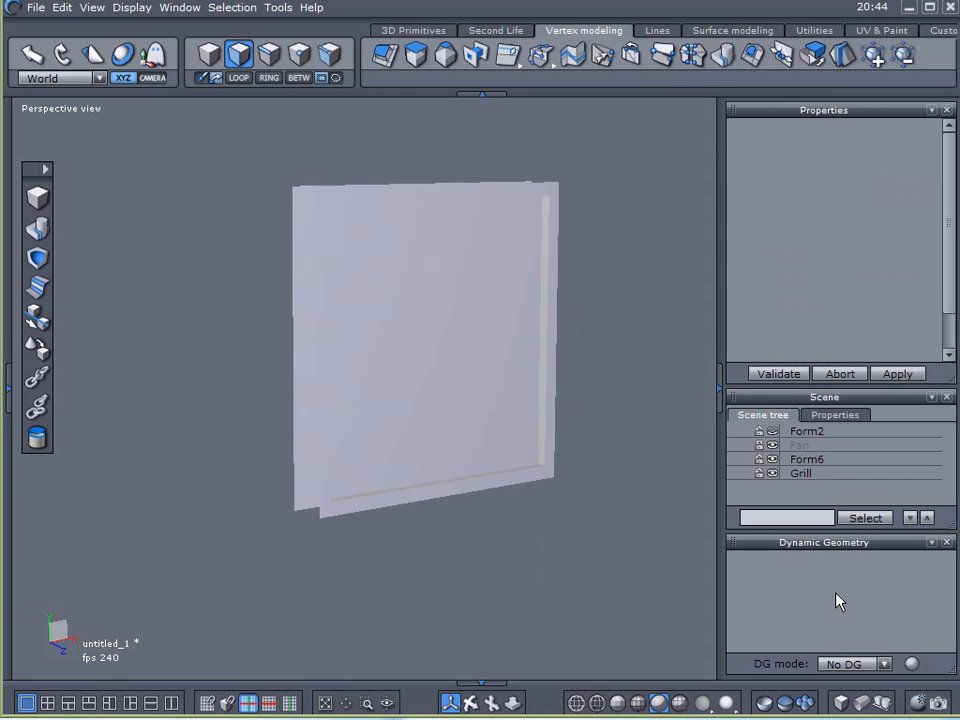
Rename the remaining front panel border, Form6, as Frame.
click(790, 461)
drag(497, 355, 570, 381)
key(ctrl+z)
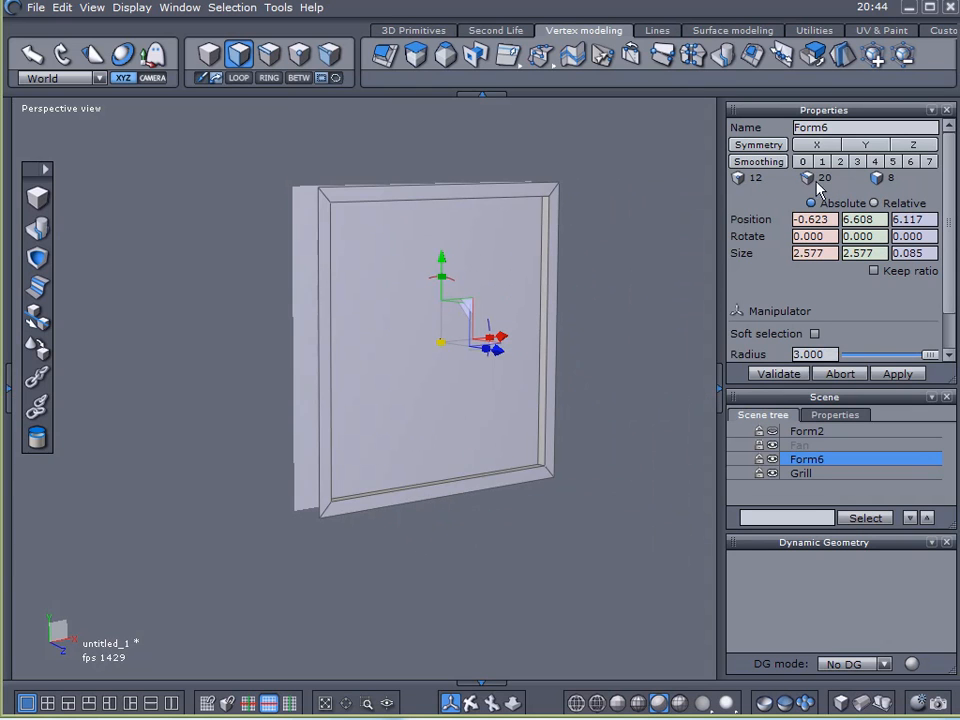
click(842, 128)
text(Frame)
key(Return)
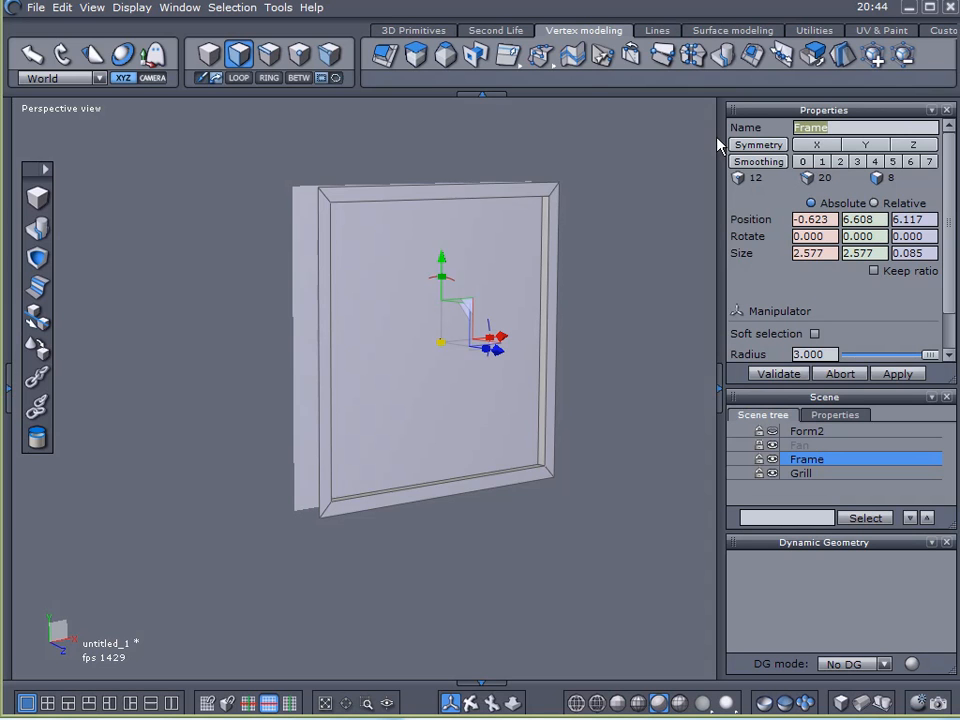
Unhide the tall box Form2 and rename it Wall.
click(773, 432)
click(782, 432)
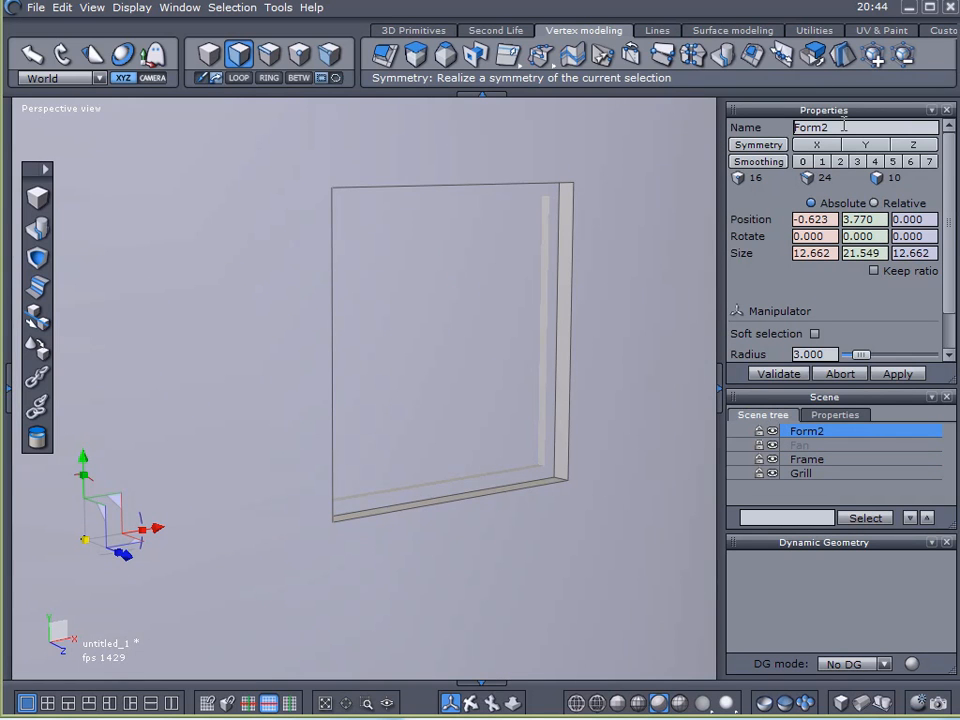
drag(844, 127, 645, 135)
text(Wall)
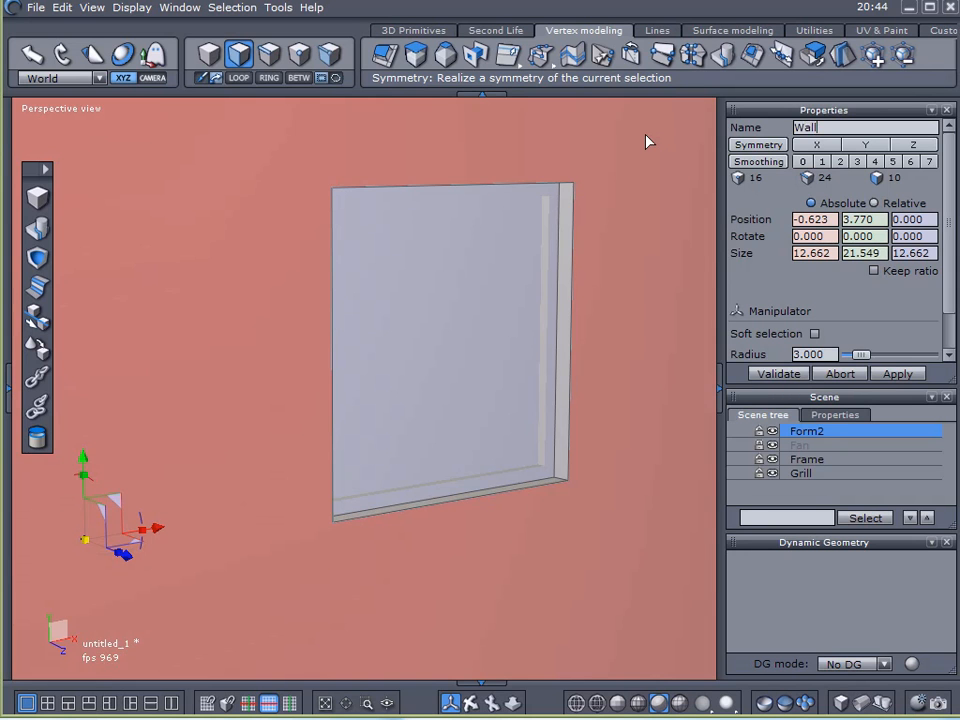
key(Return)
Inspect the panels inside the wall in wireframe display, unlock and select the Fan object, and restore shaded display.
click(576, 703)
drag(418, 503, 692, 223)
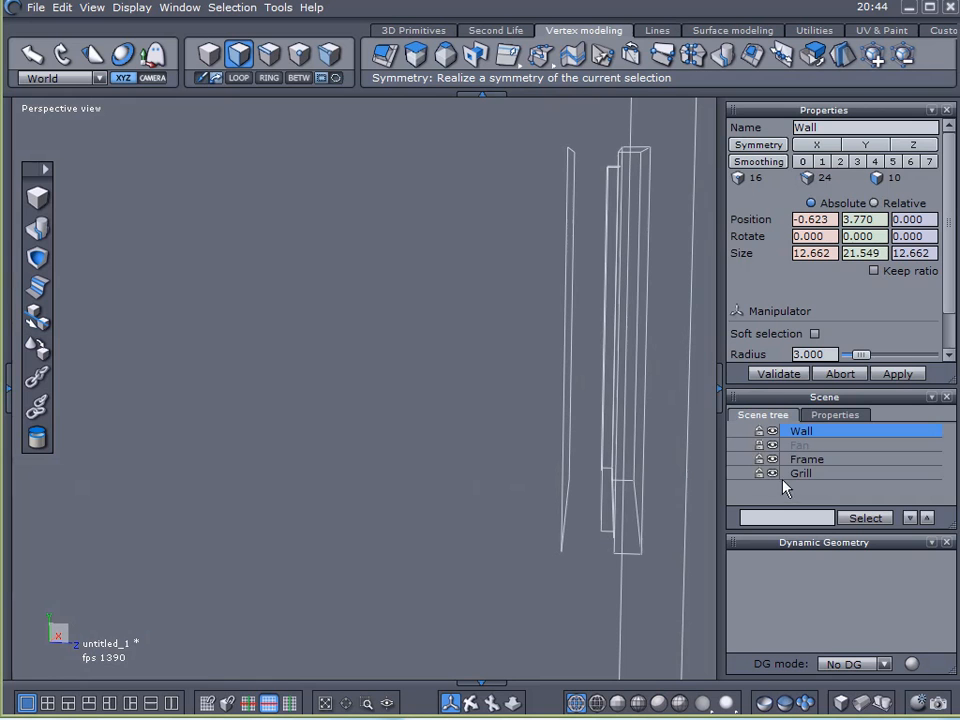
click(773, 444)
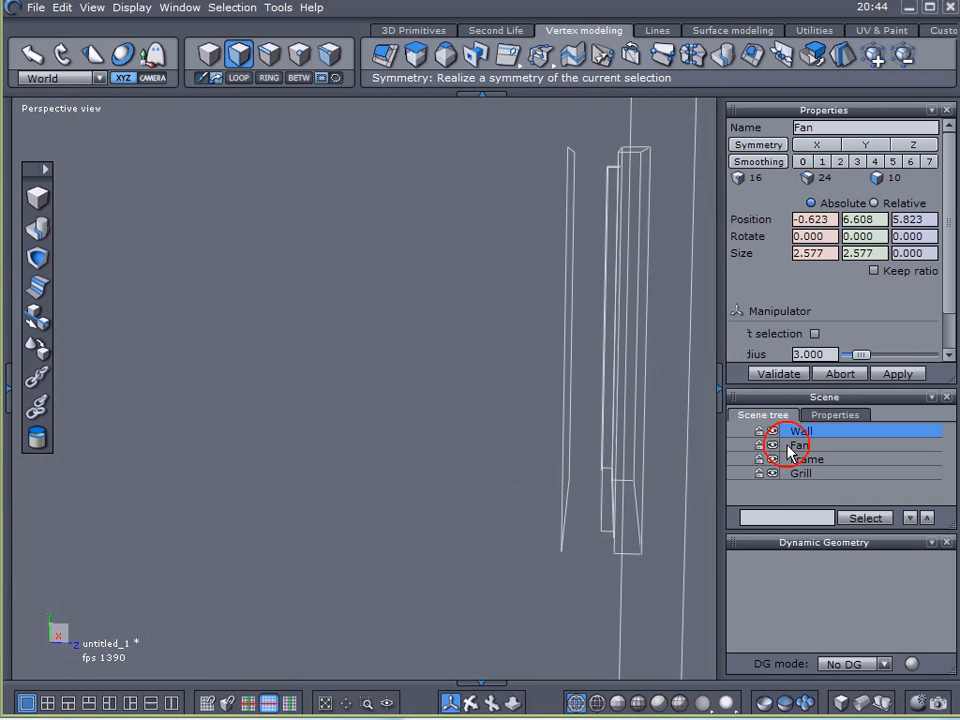
drag(385, 512, 705, 447)
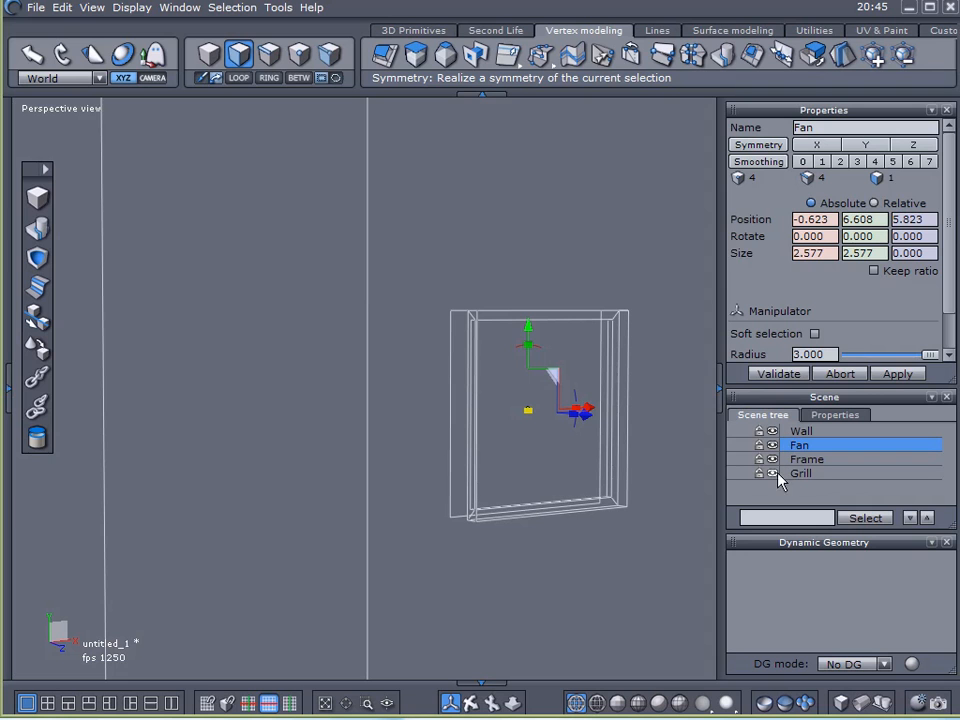
click(660, 702)
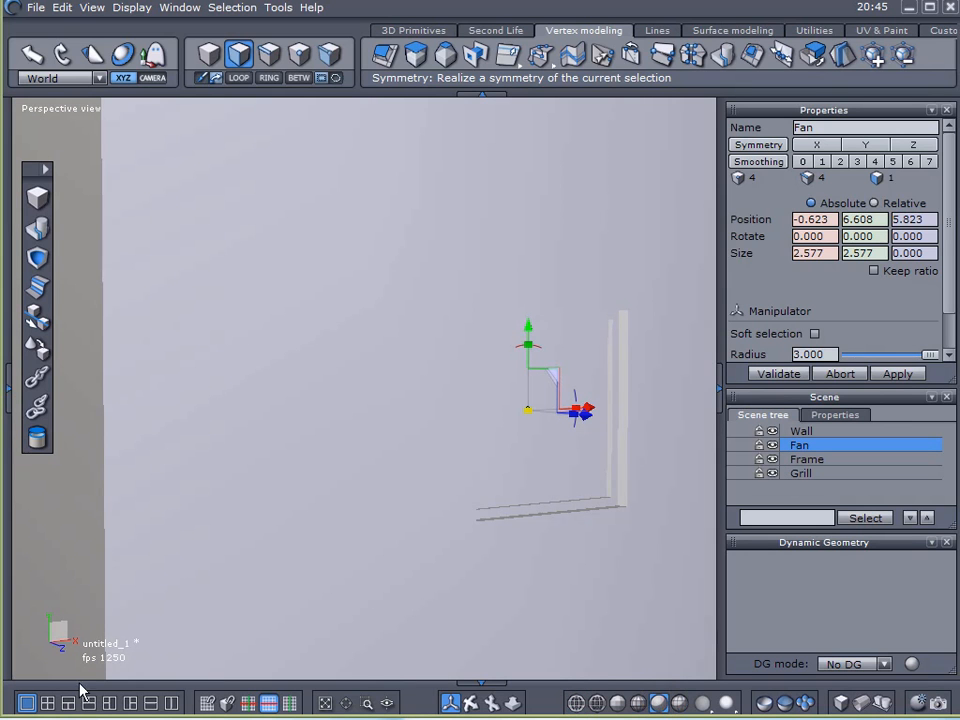
Show the UV view beside the perspective view and apply a planar UV projection to the Fan panel.
click(171, 702)
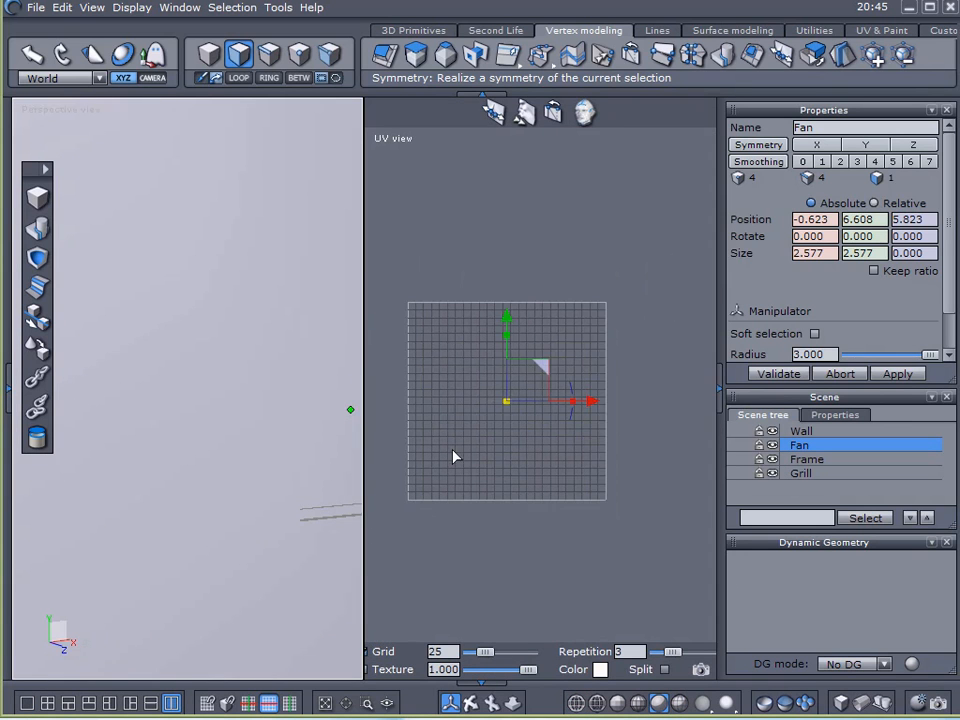
click(868, 31)
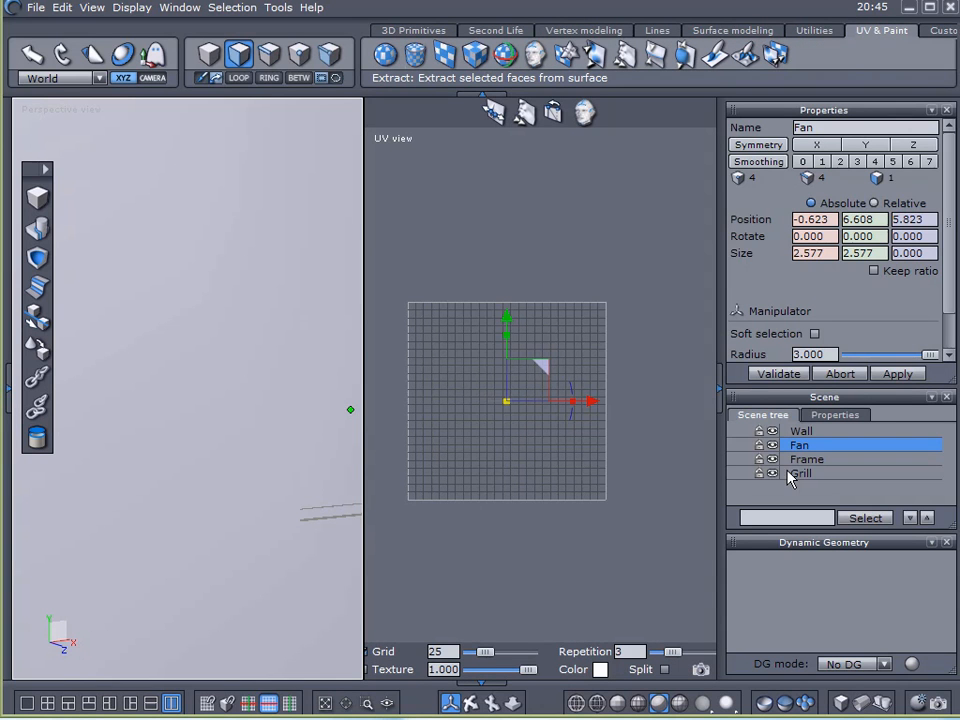
scroll(240, 432, down, 3)
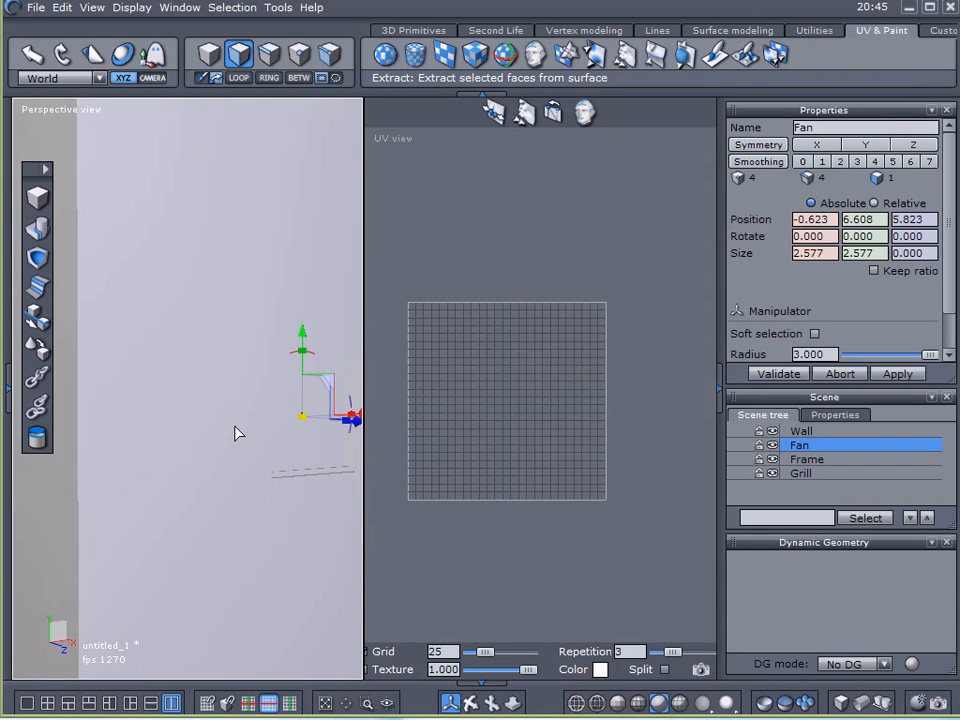
drag(233, 462, 202, 462)
click(447, 54)
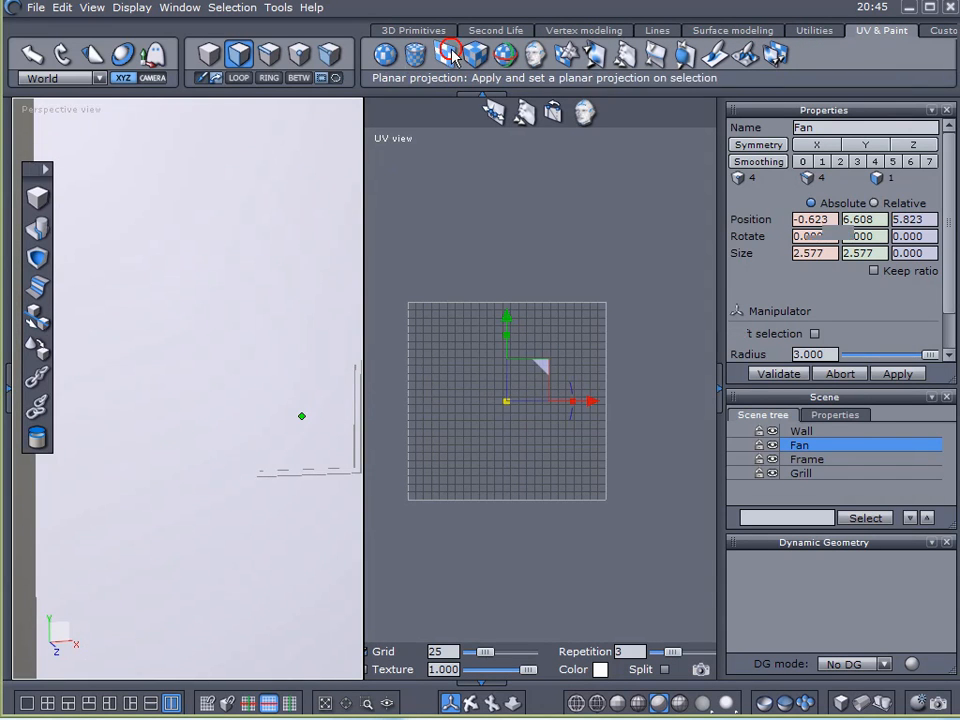
scroll(420, 325, up, 2)
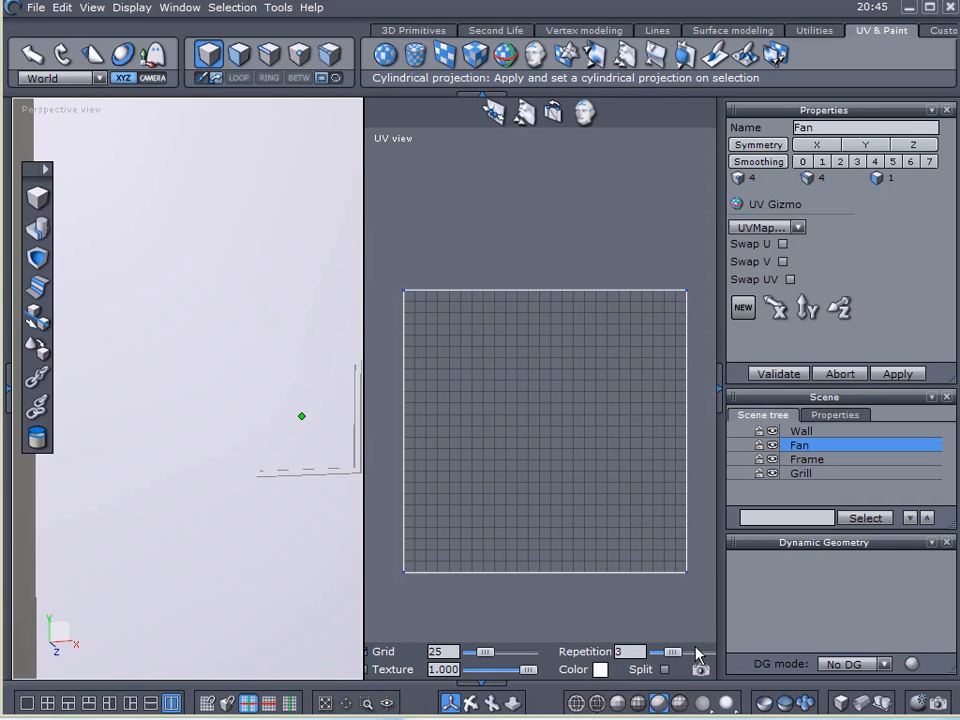
Save the Fan panel's UV layout as an image named fan on the Desktop, replacing the existing file.
mouse_move(712, 642)
mouse_down()
mouse_move(684, 646)
mouse_move(666, 686)
mouse_up()
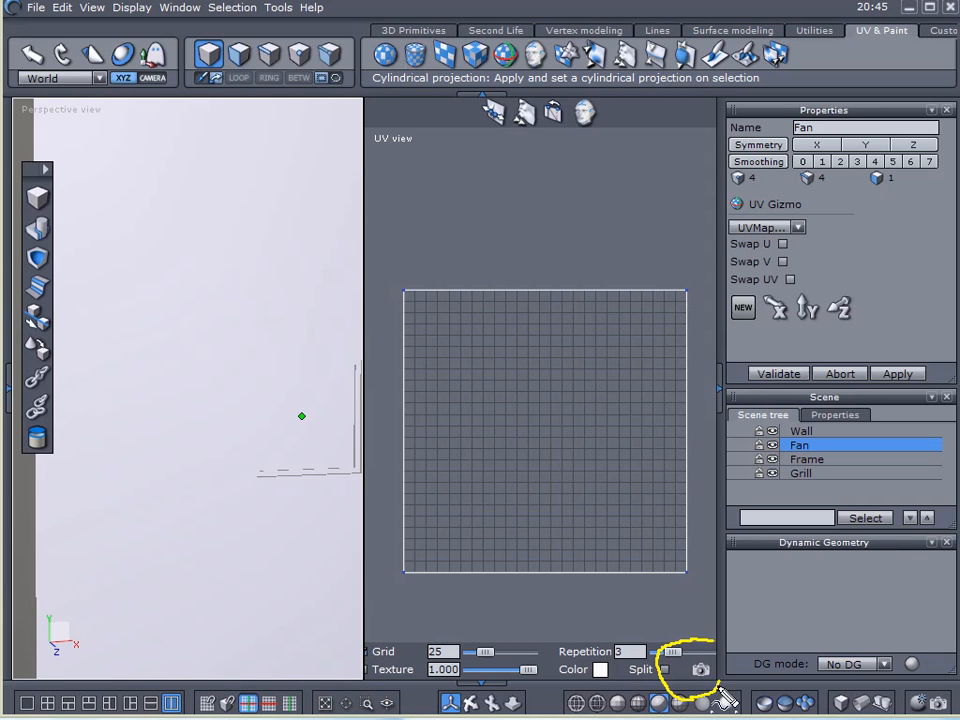
click(711, 637)
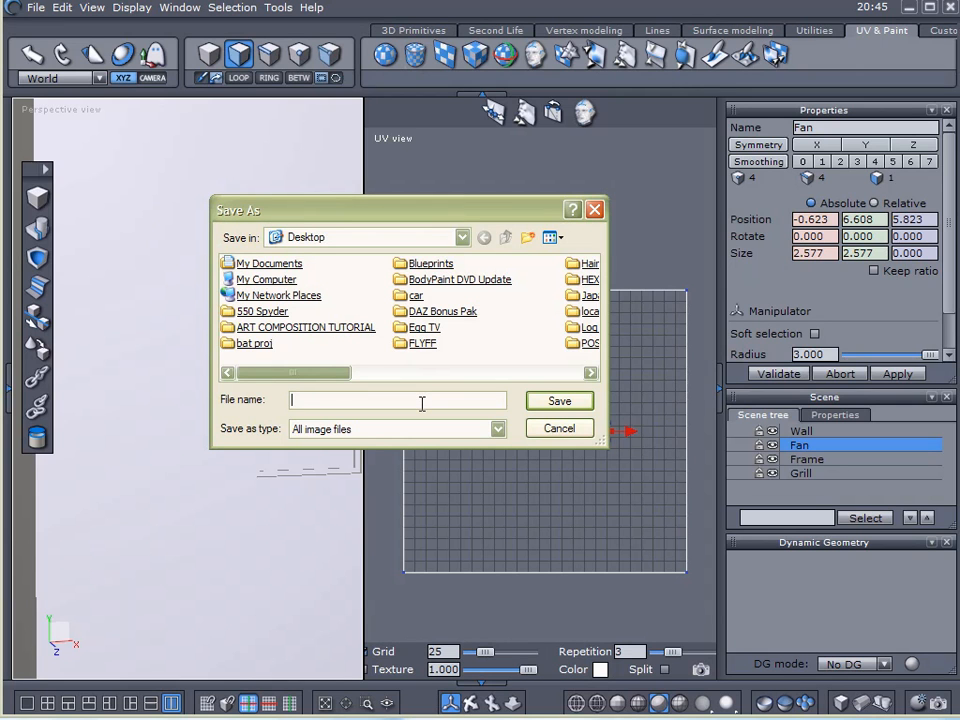
text(Fan)
key(Return)
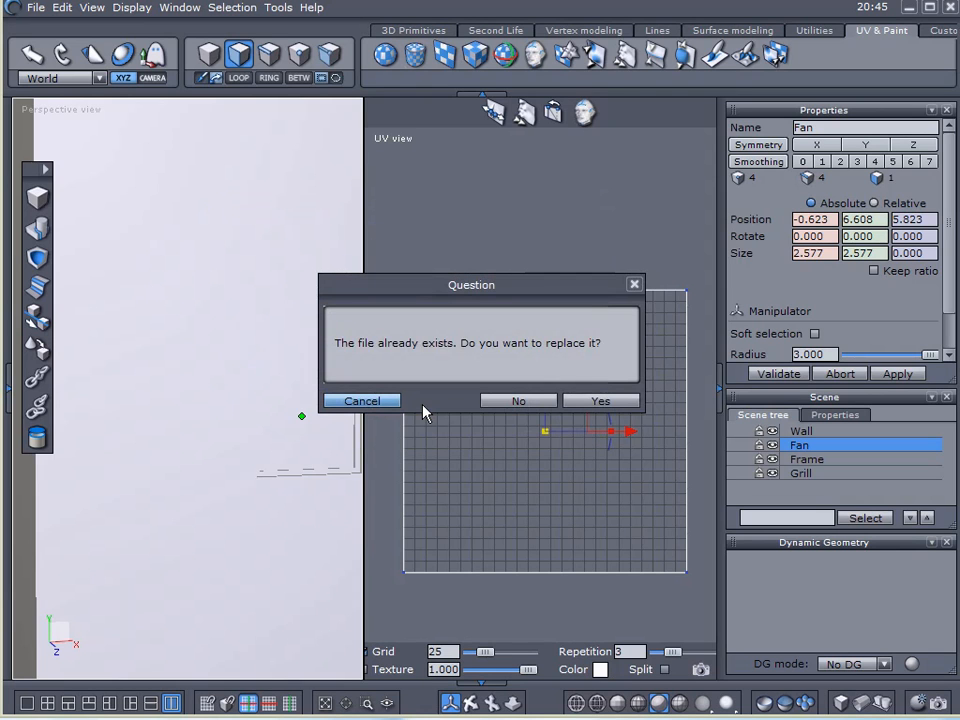
click(582, 403)
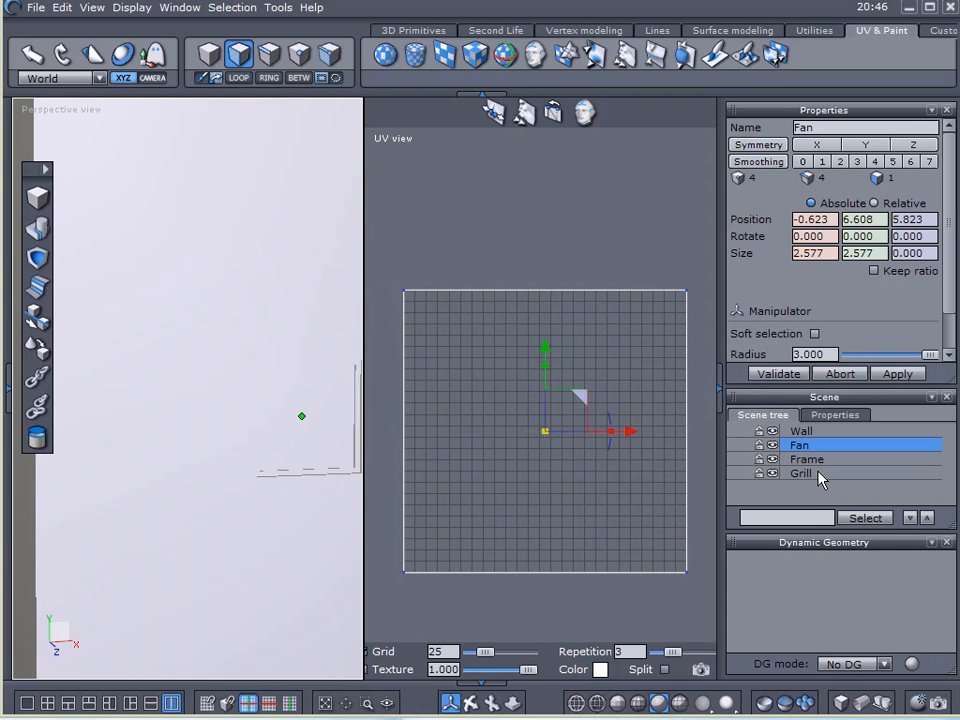
Apply a planar UV projection to the Grill and save its UV layout as an image named grill.
click(790, 461)
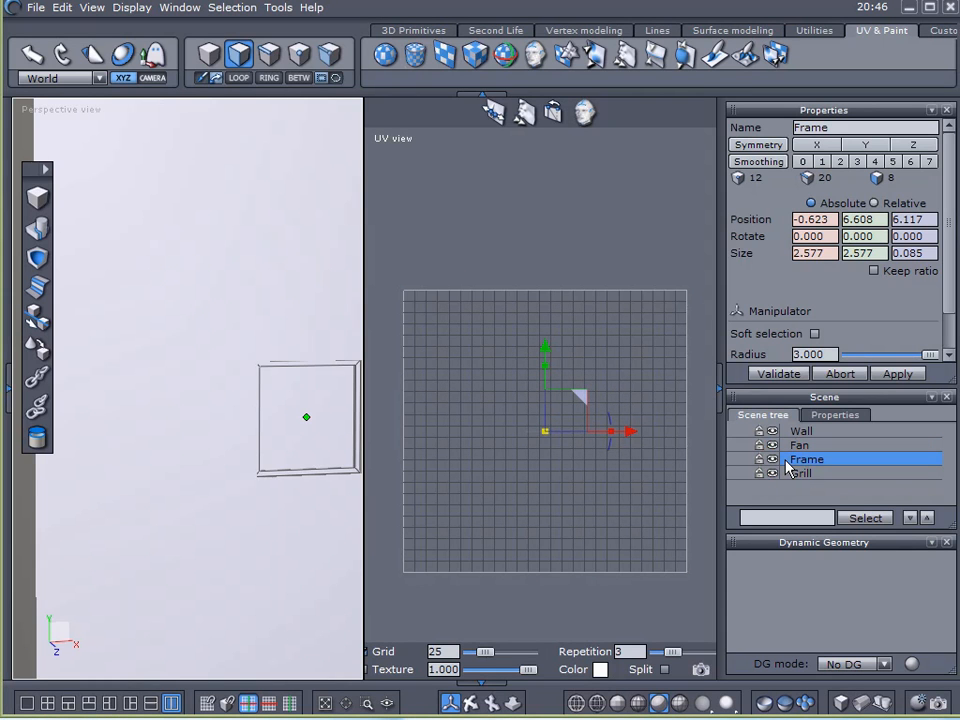
click(791, 474)
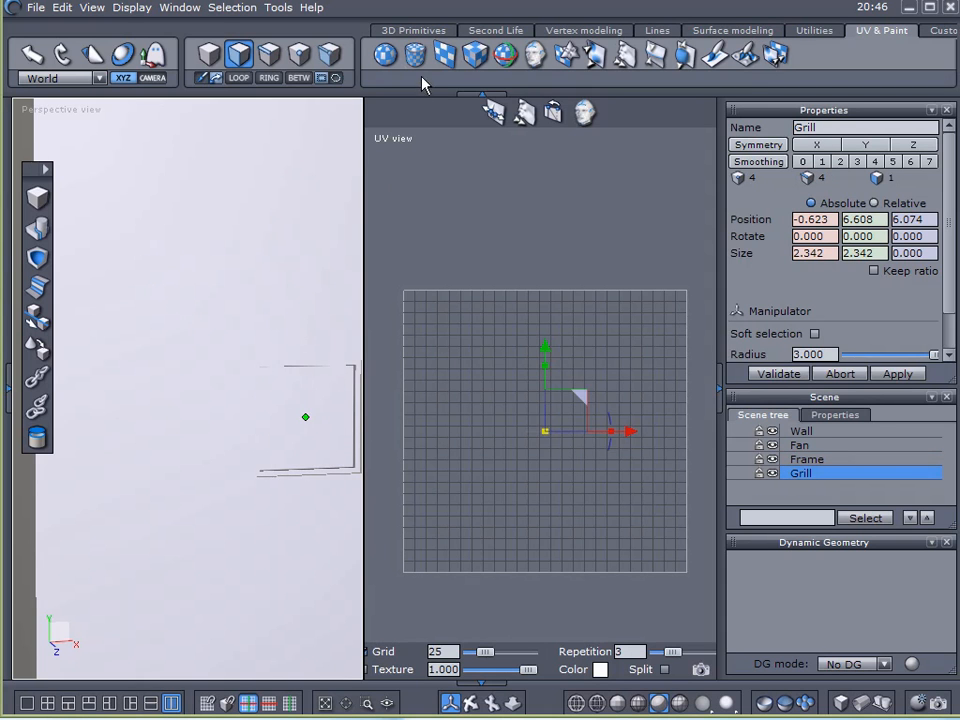
click(445, 55)
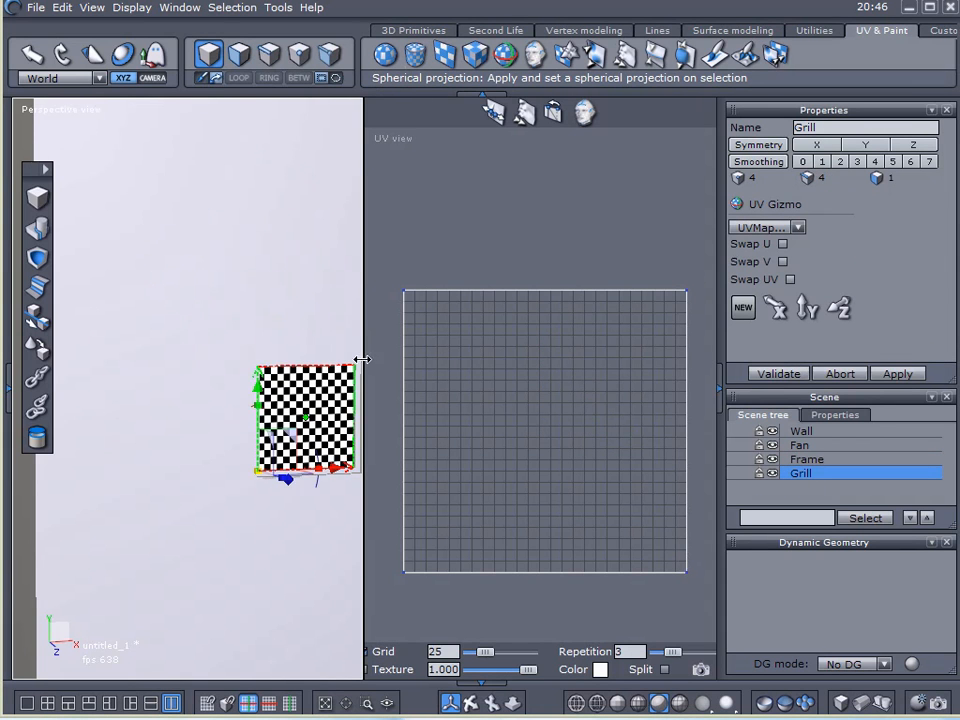
click(701, 670)
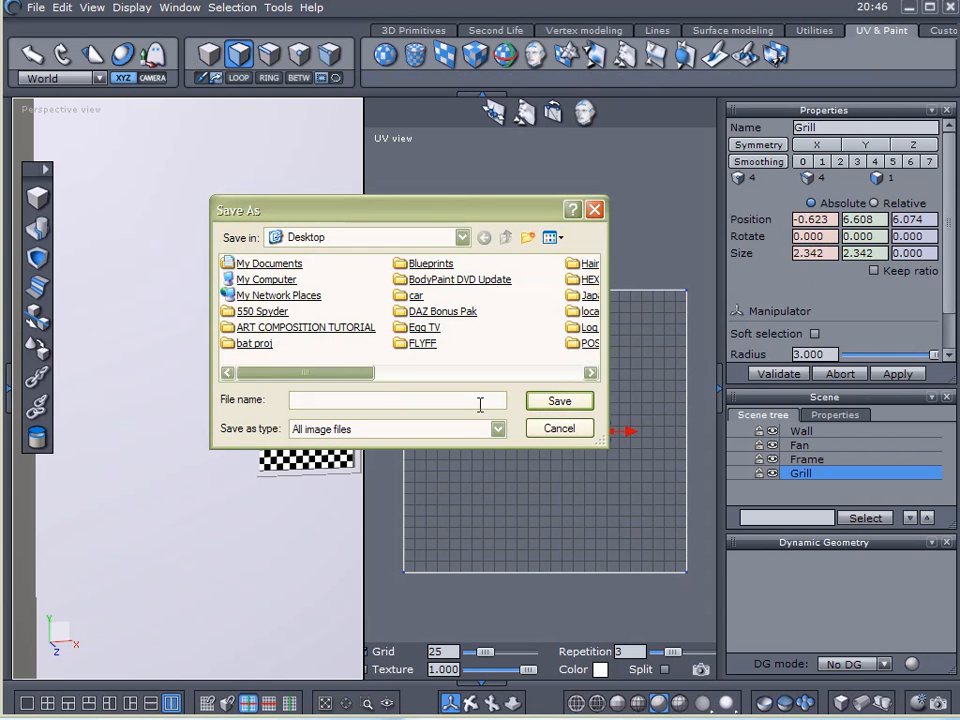
text(grill)
key(Return)
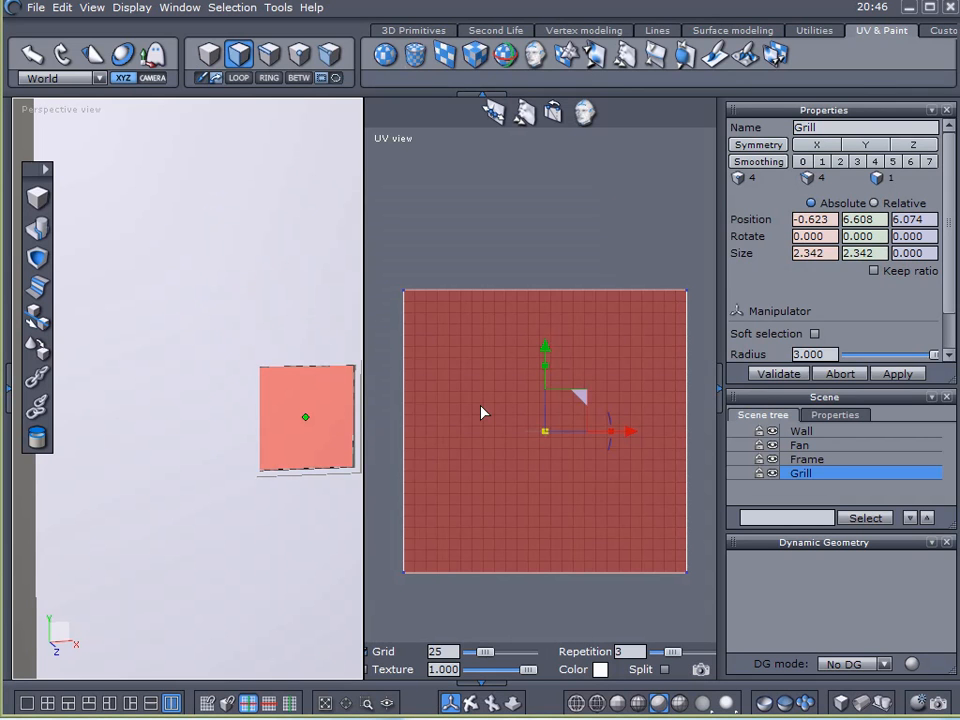
Export the scene as the Wavefront OBJ file "fan animation model.obj", replacing the existing file and keeping the default export options.
click(35, 7)
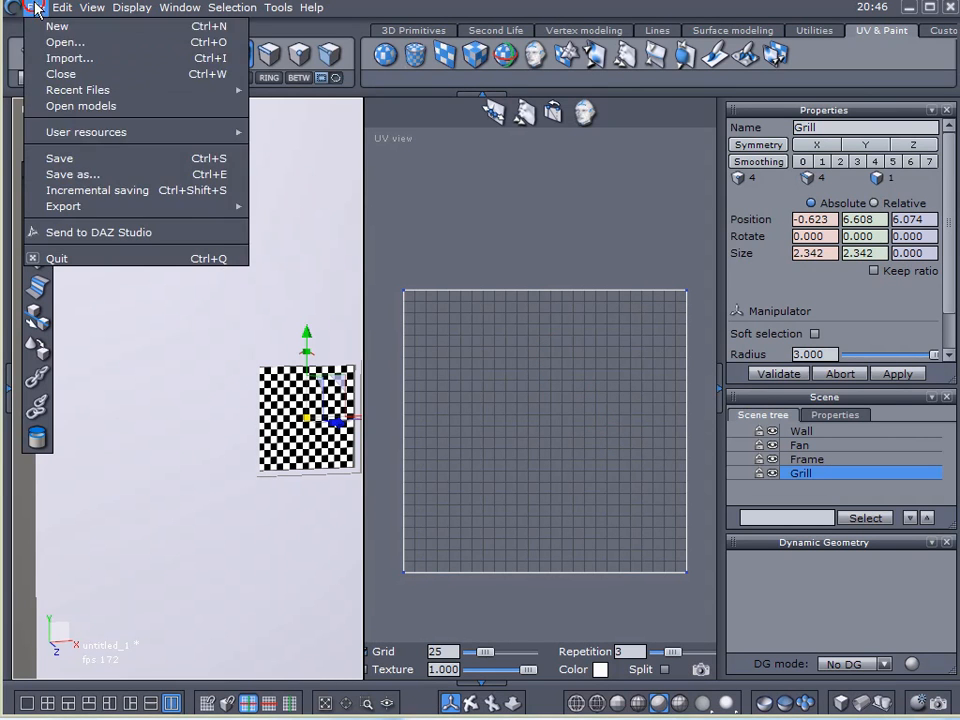
mouse_move(70, 206)
click(300, 238)
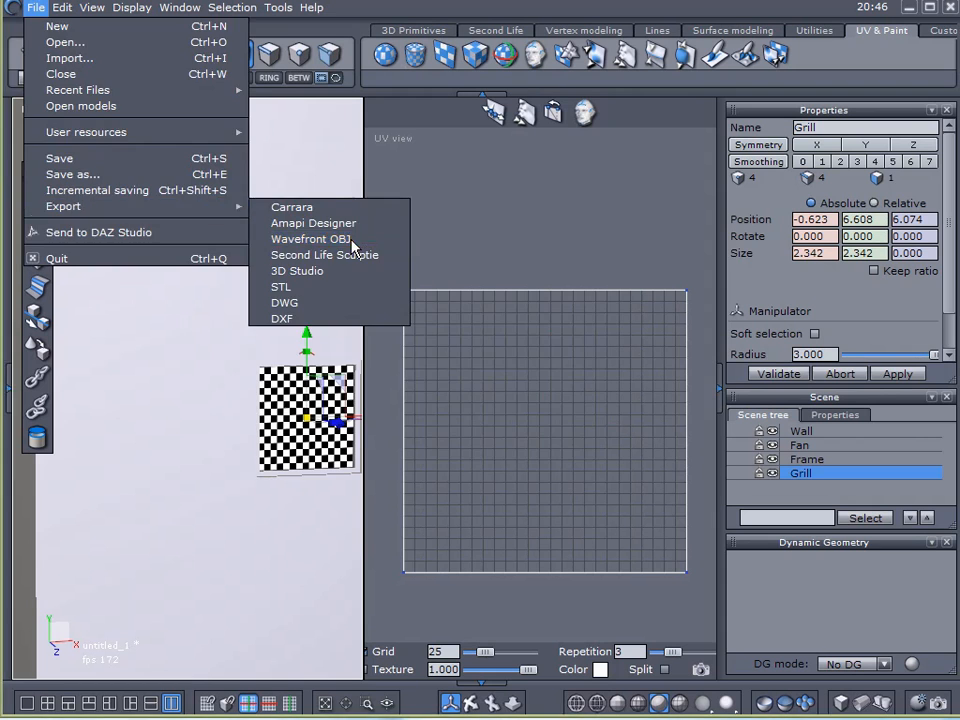
click(499, 347)
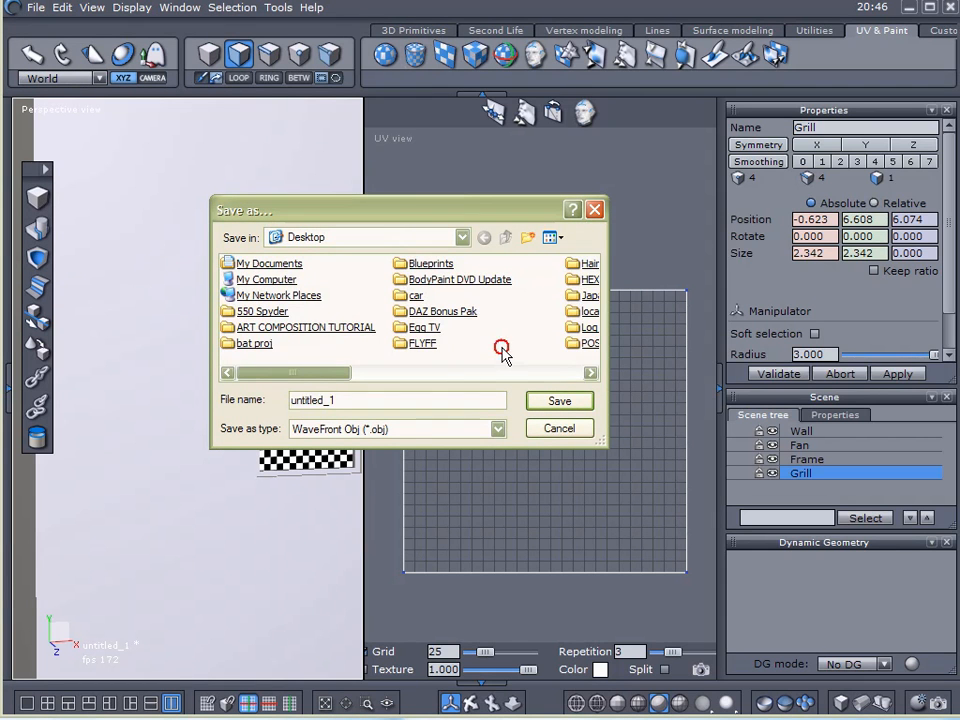
scroll(505, 354, down, 5)
click(300, 311)
key(Return)
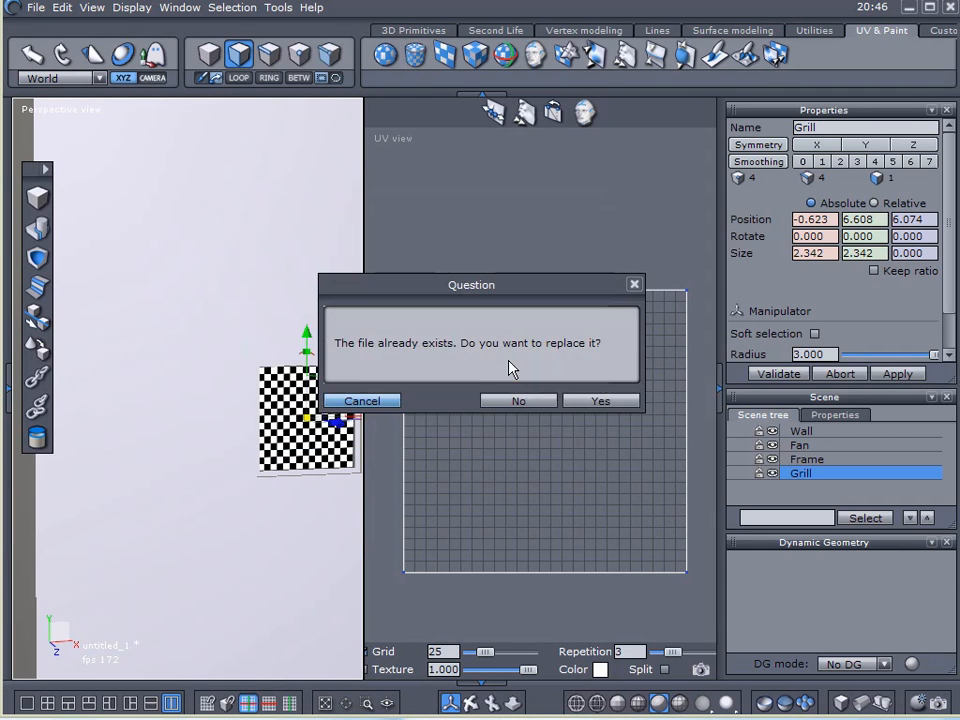
click(600, 404)
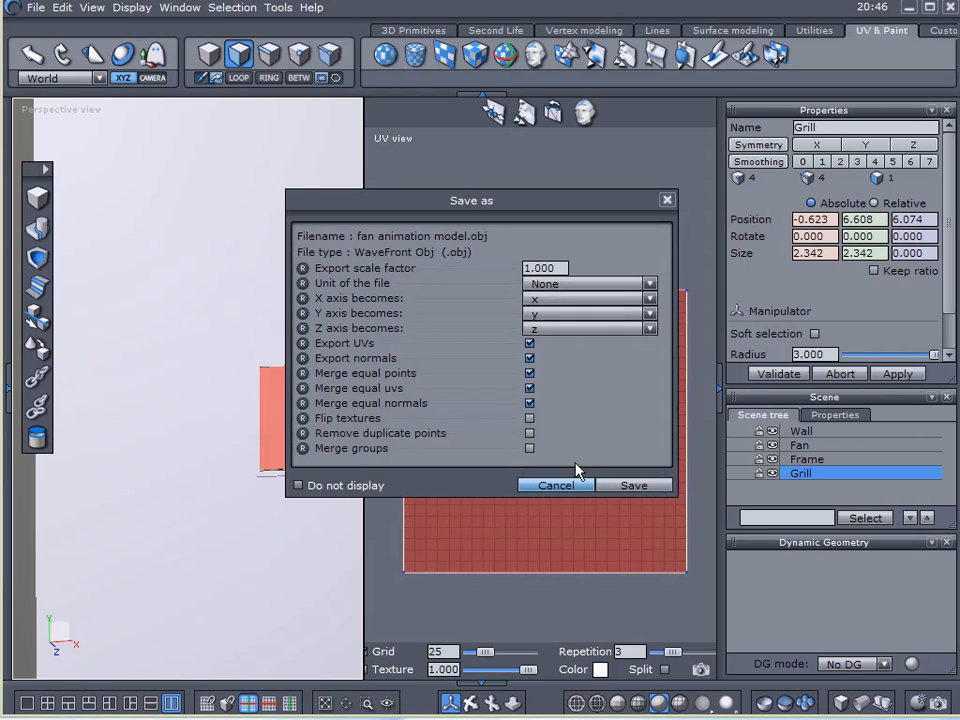
click(622, 488)
Switch to Photoshop, open fan.png and add a new layer above the background.
key(alt+F4)
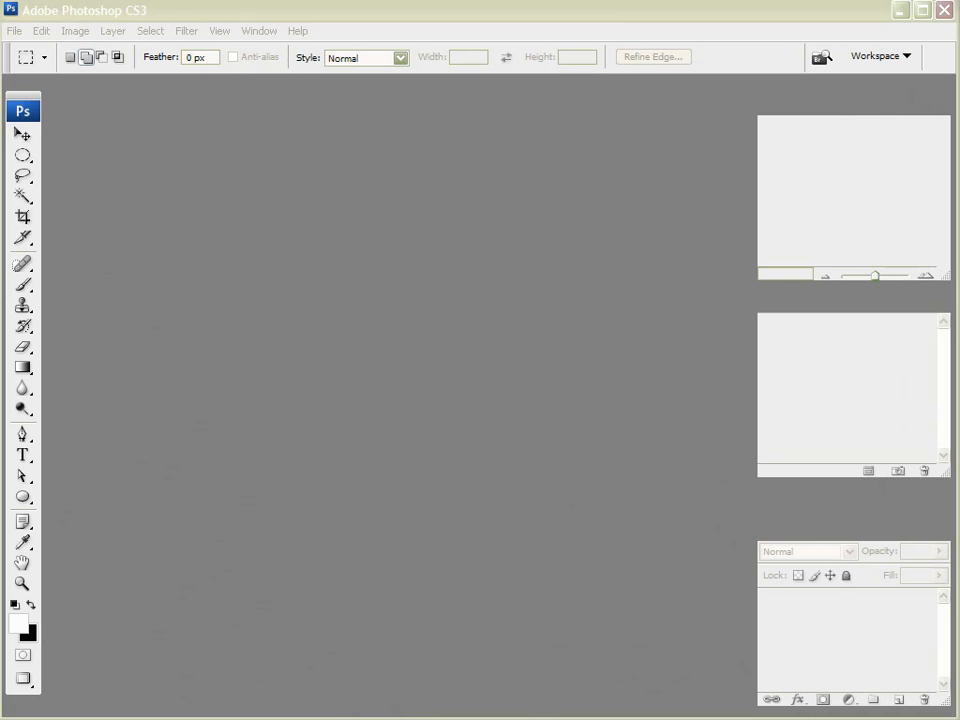
drag(319, 250, 319, 252)
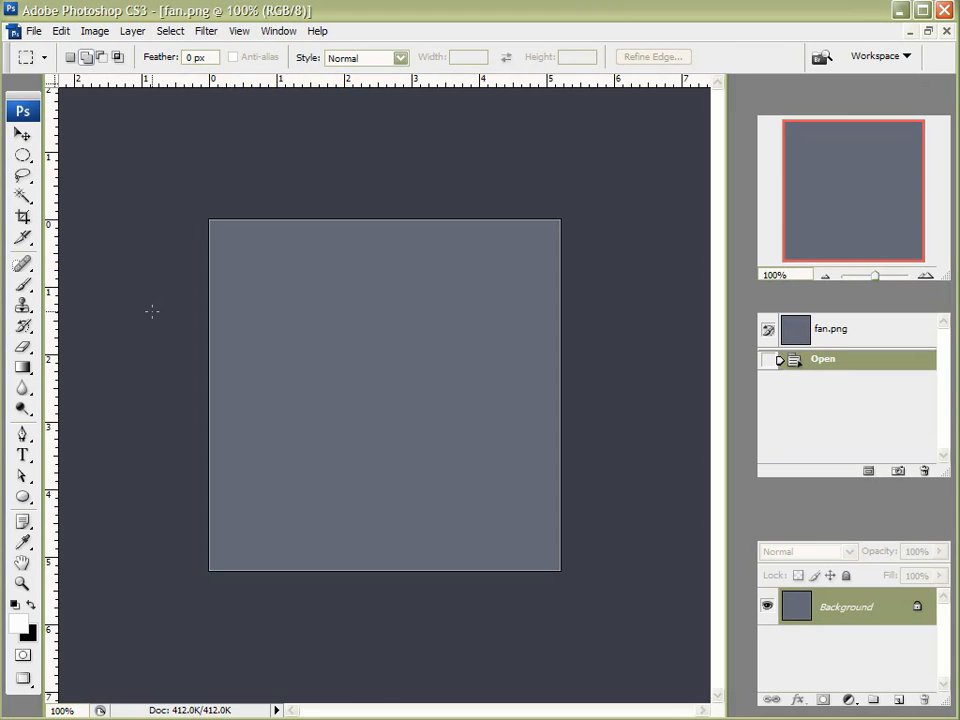
click(22, 133)
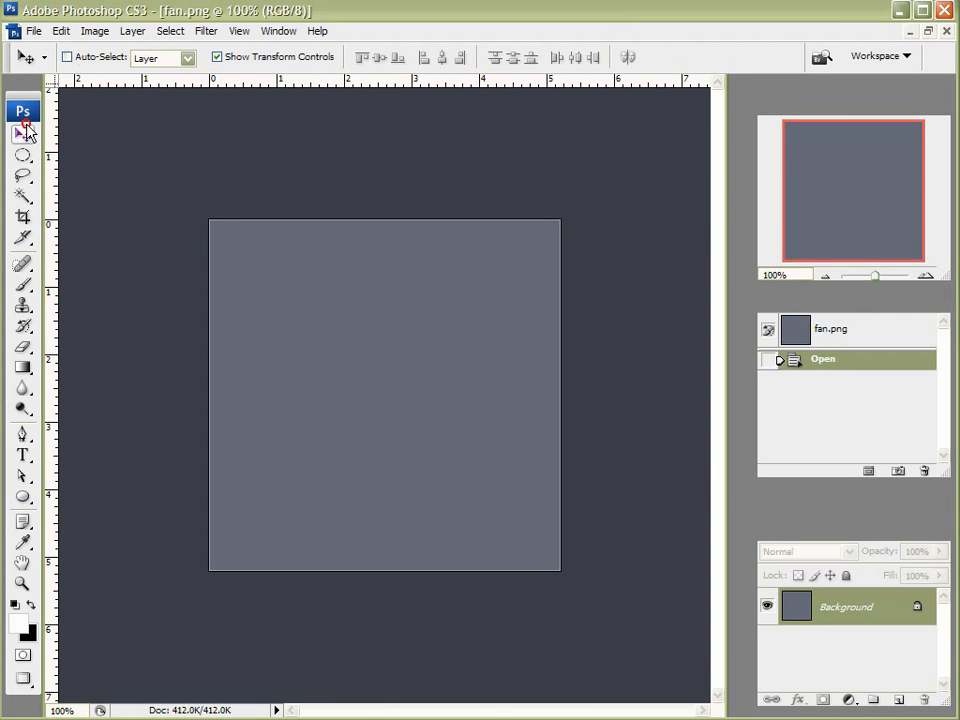
scroll(553, 418, up, 3)
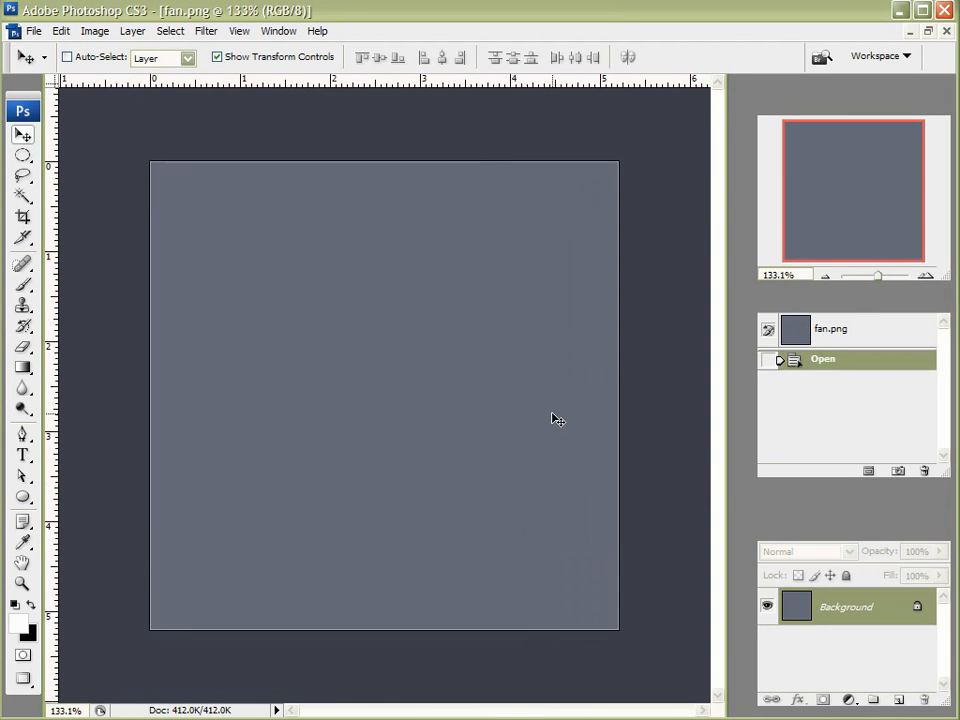
click(898, 699)
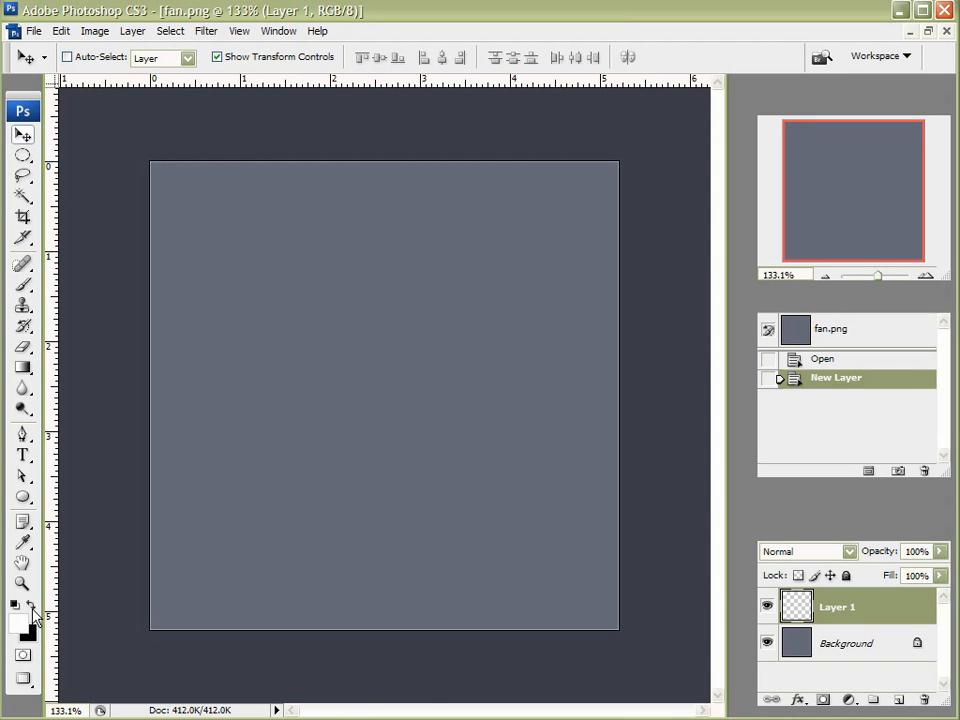
Fill Layer 1 with white and add another new layer above it.
key(alt+BackSpace)
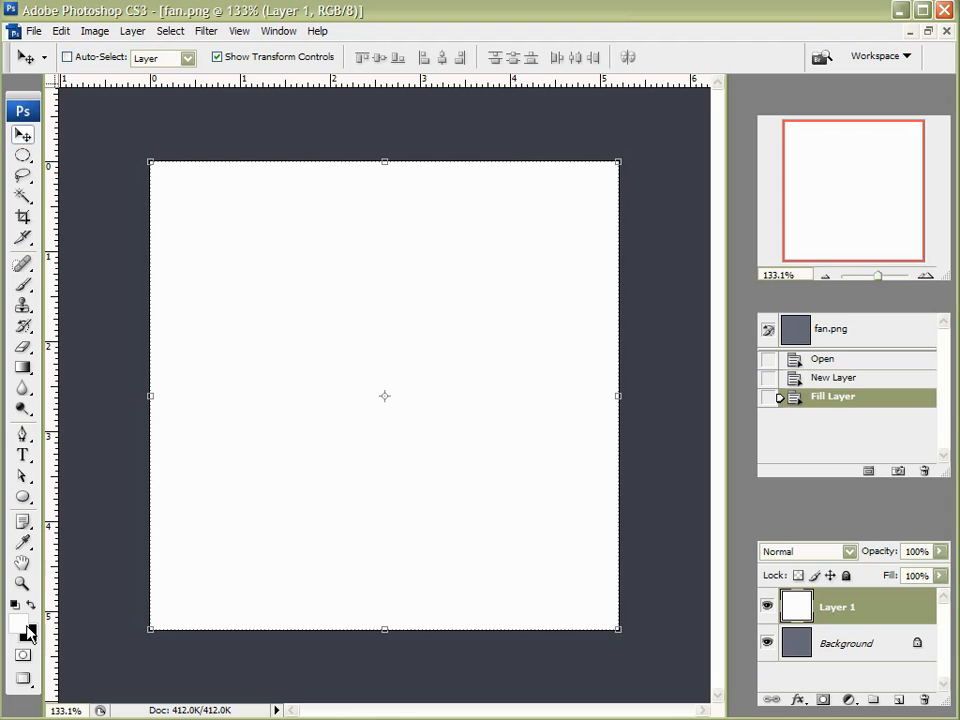
click(898, 700)
key(ctrl+0)
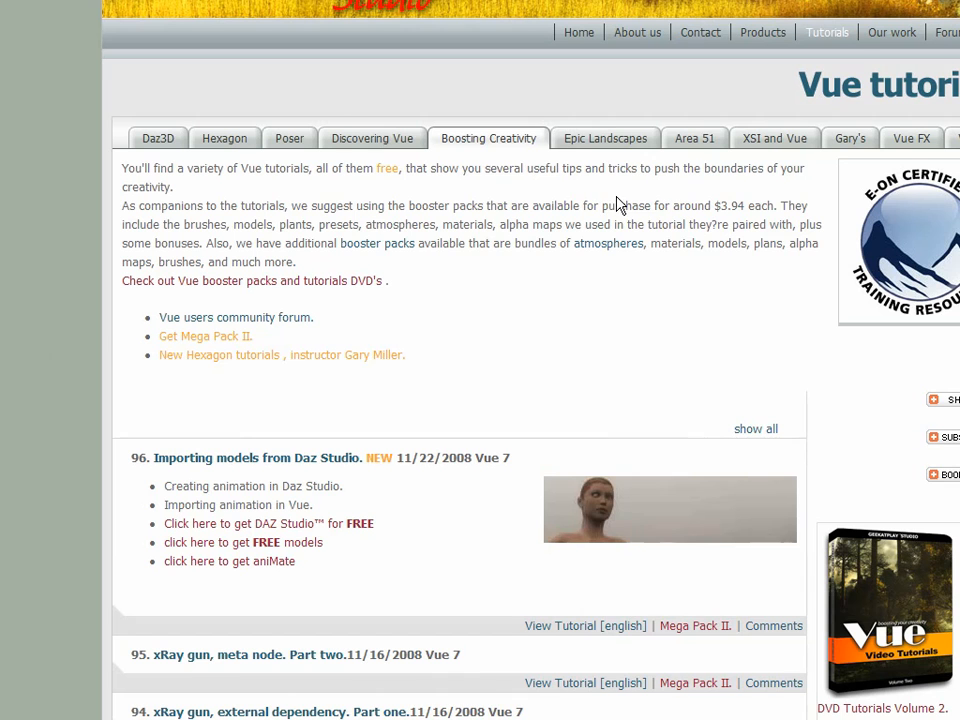
Examine the instructor's workshop and Area 51 tutorial lists on the Geekatplay site, close the browser and return to Photoshop.
click(848, 140)
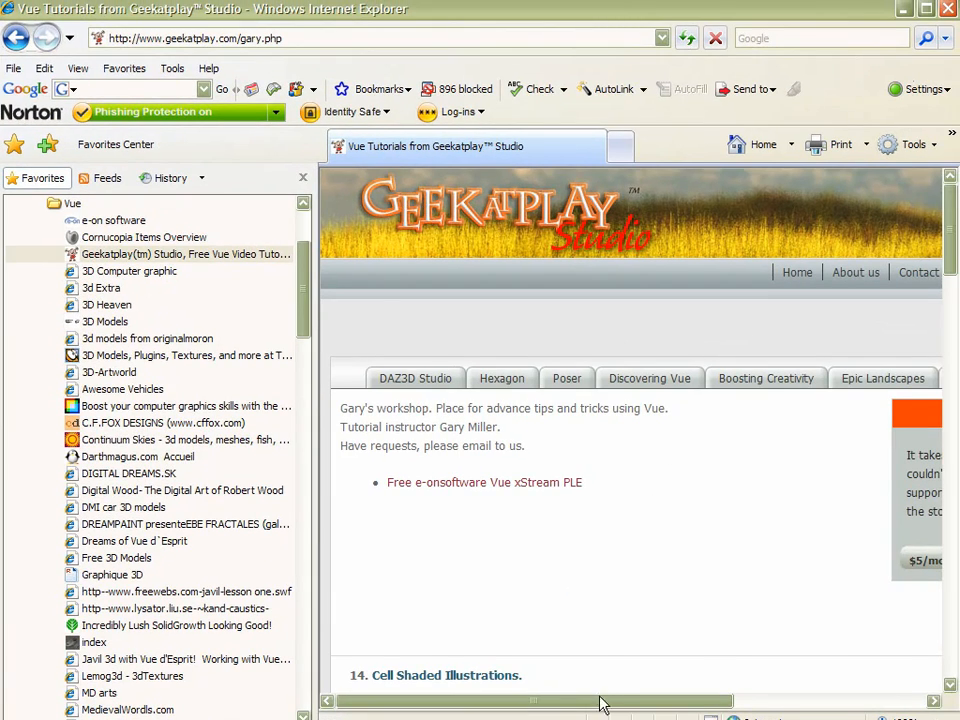
click(303, 178)
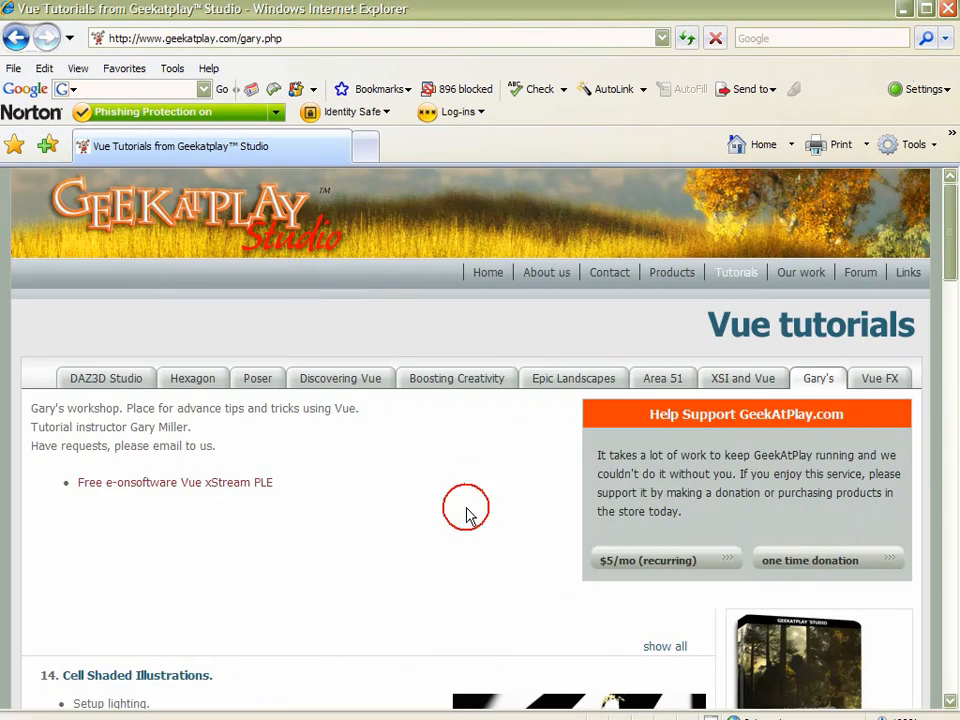
scroll(467, 510, down, 5)
scroll(467, 520, down, 6)
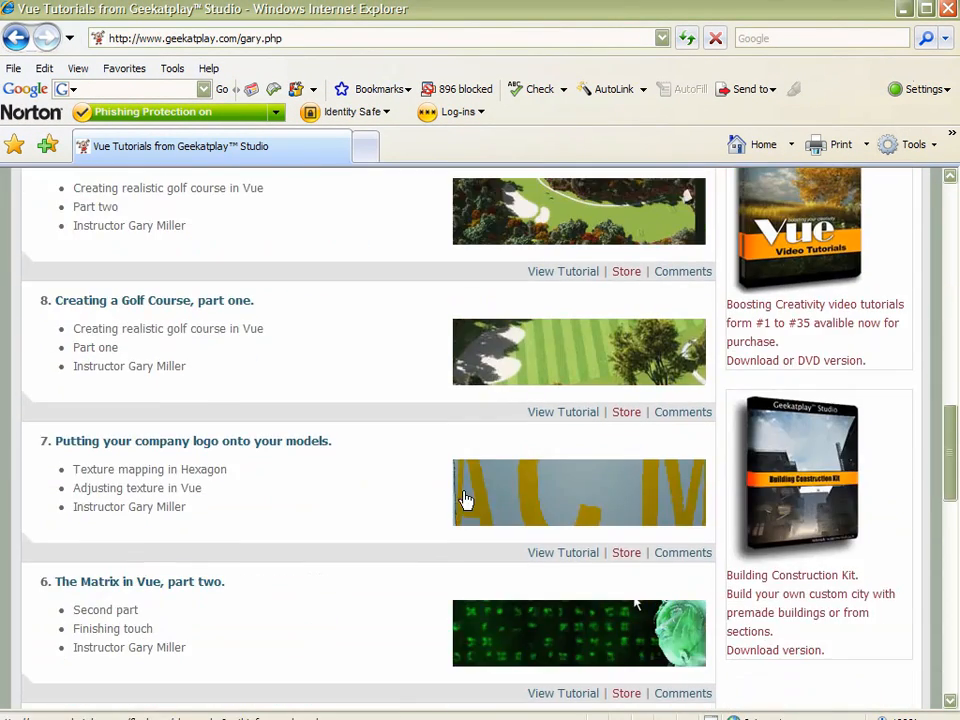
drag(949, 445, 947, 386)
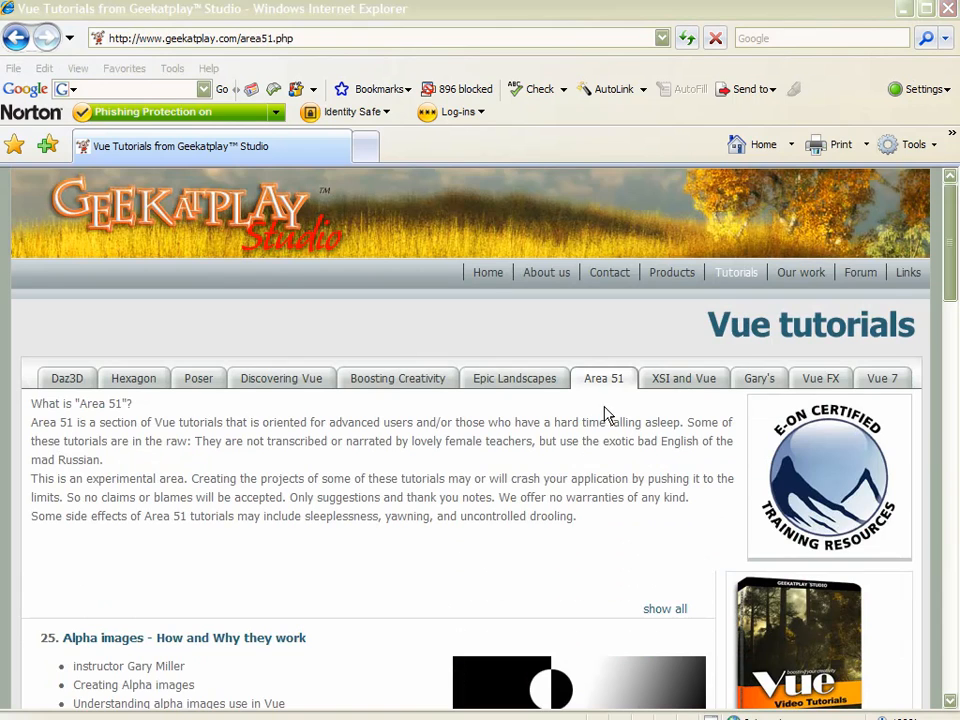
scroll(602, 476, down, 5)
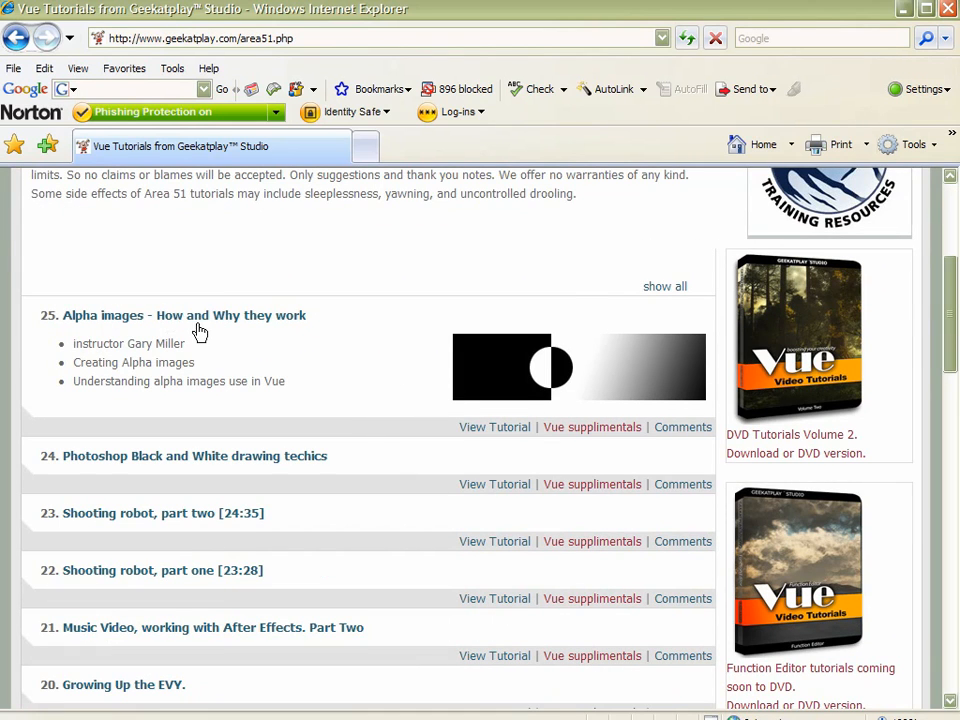
click(950, 9)
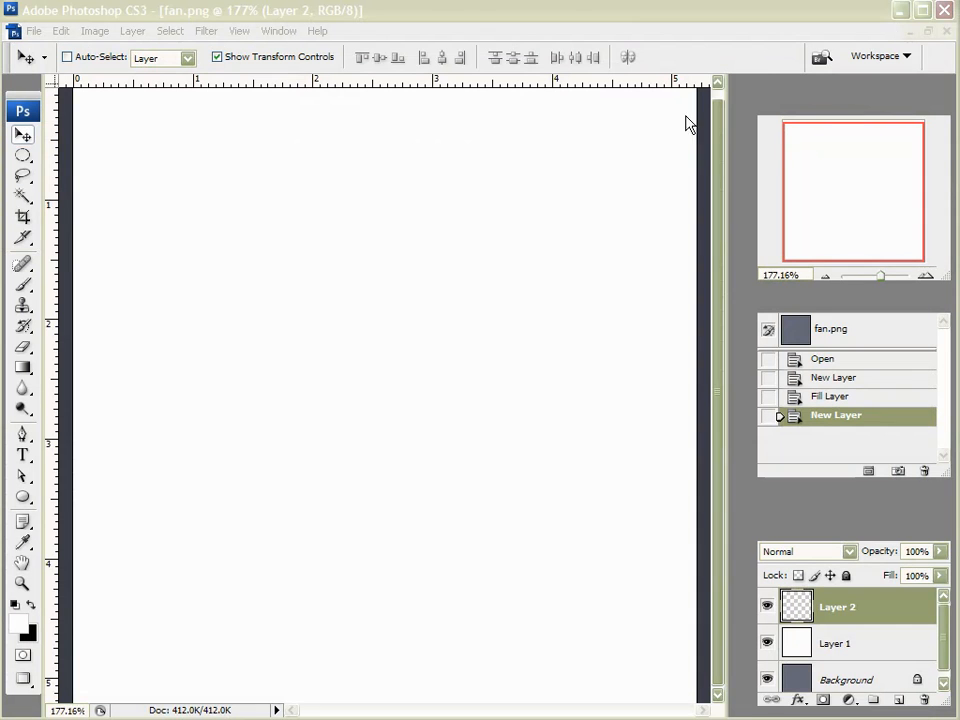
click(630, 17)
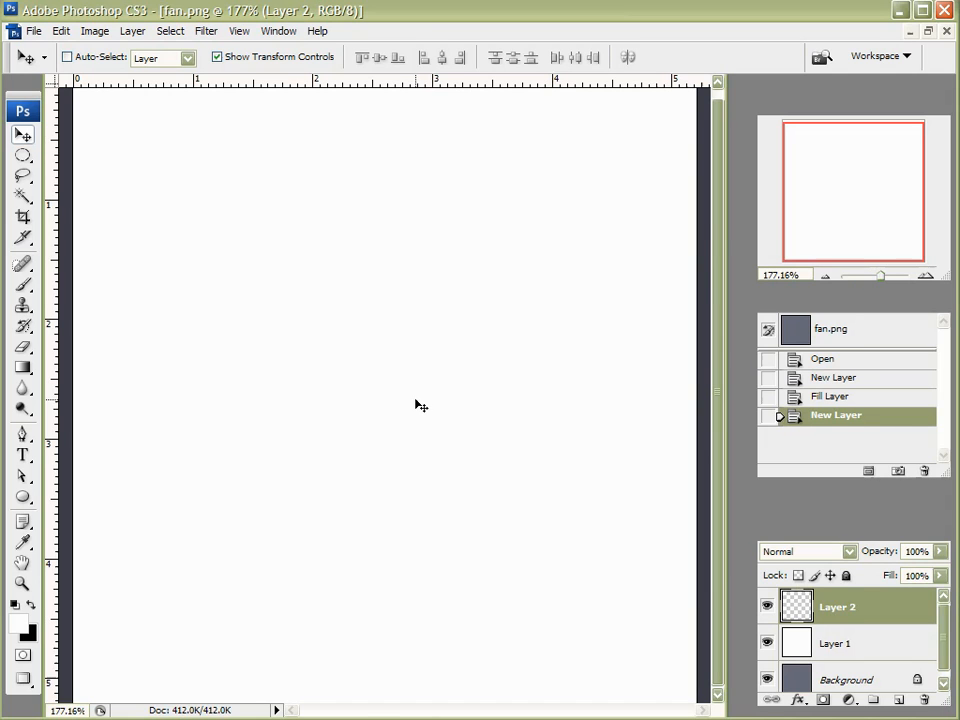
Start a Pen tool path for the fan blade just below the canvas centre, trying a straight second anchor and reverting it.
key(ctrl+0)
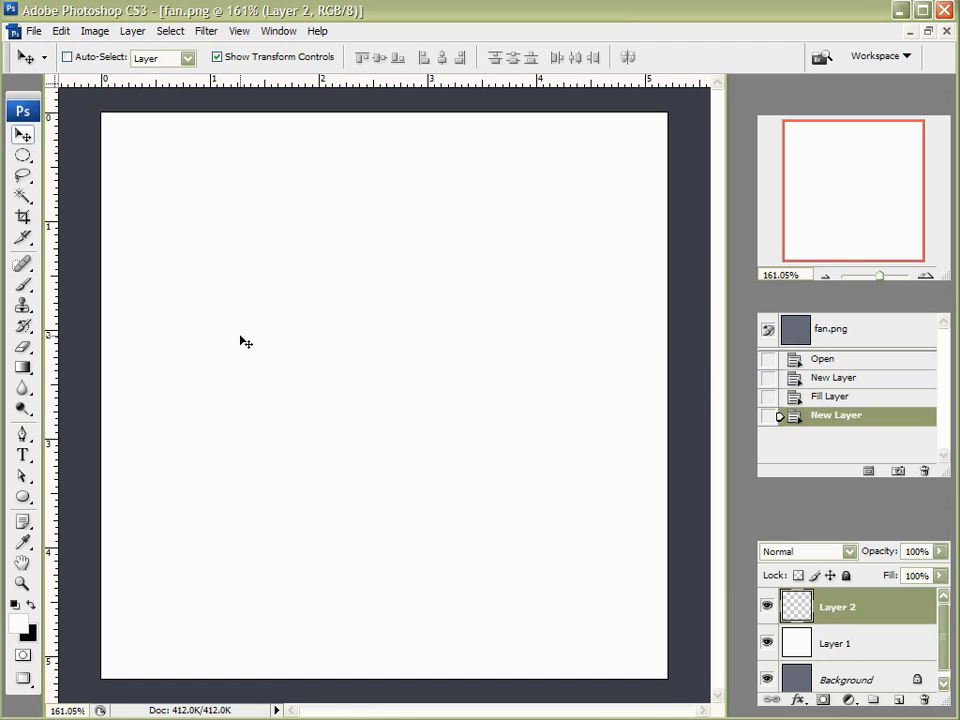
click(22, 433)
click(50, 439)
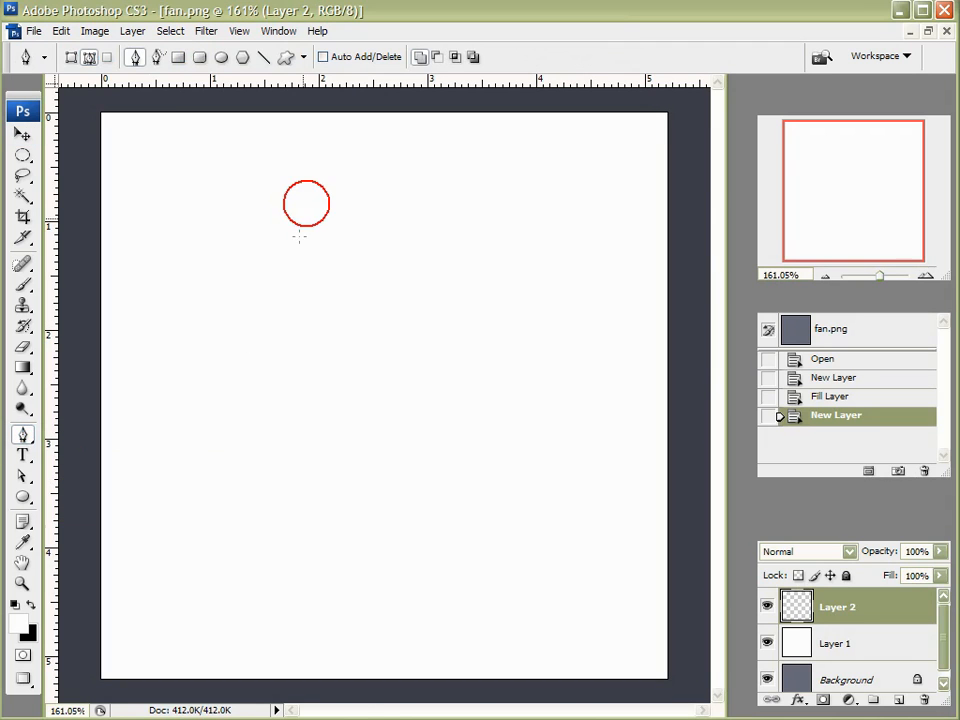
click(87, 59)
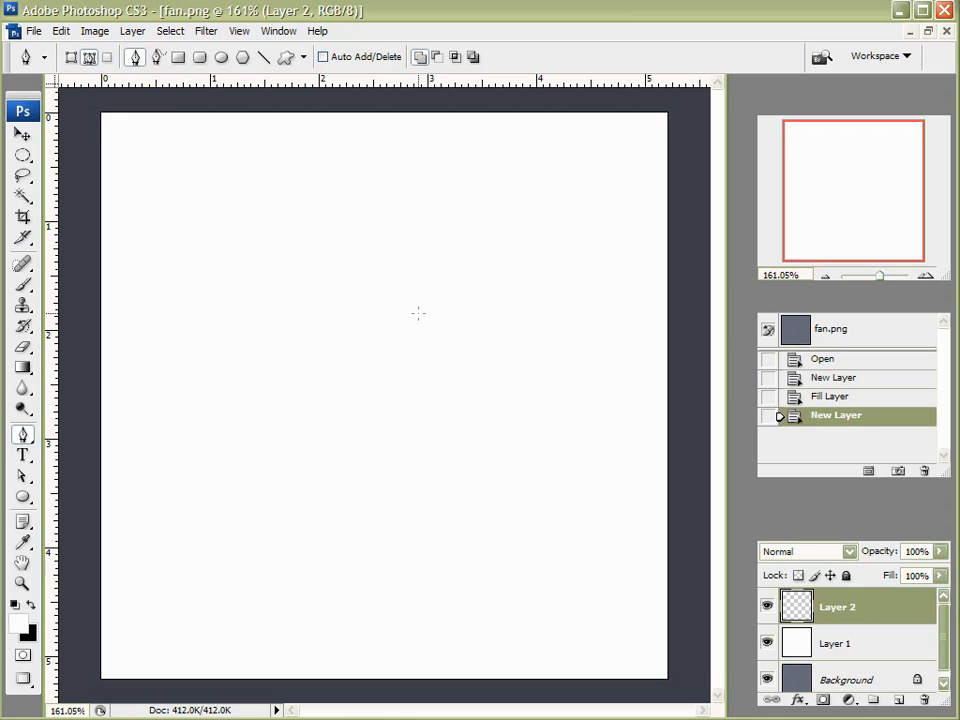
click(394, 431)
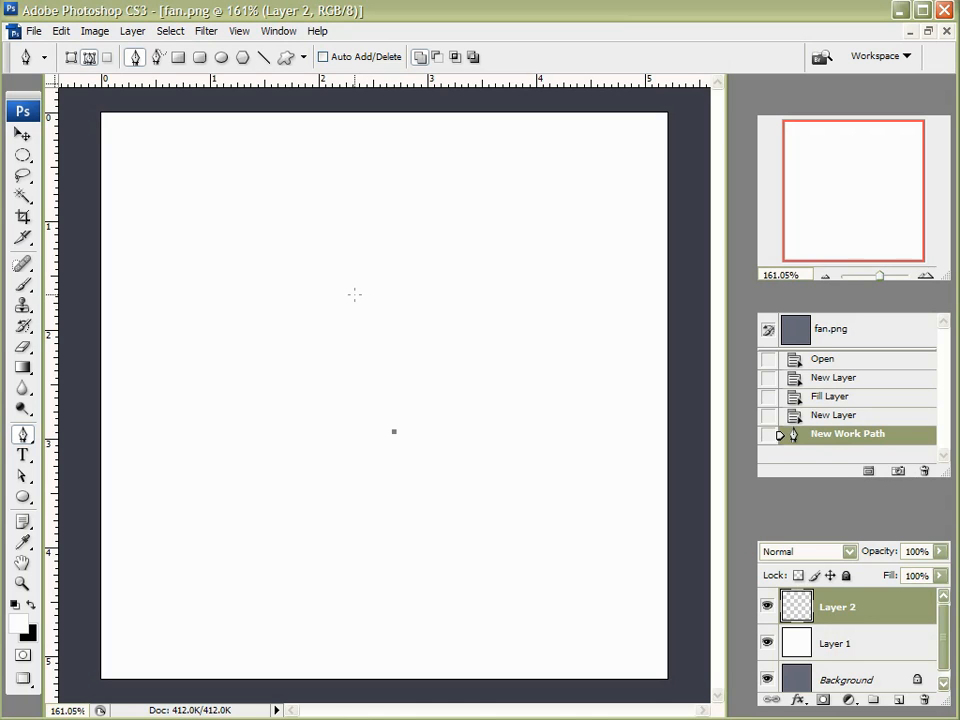
click(355, 294)
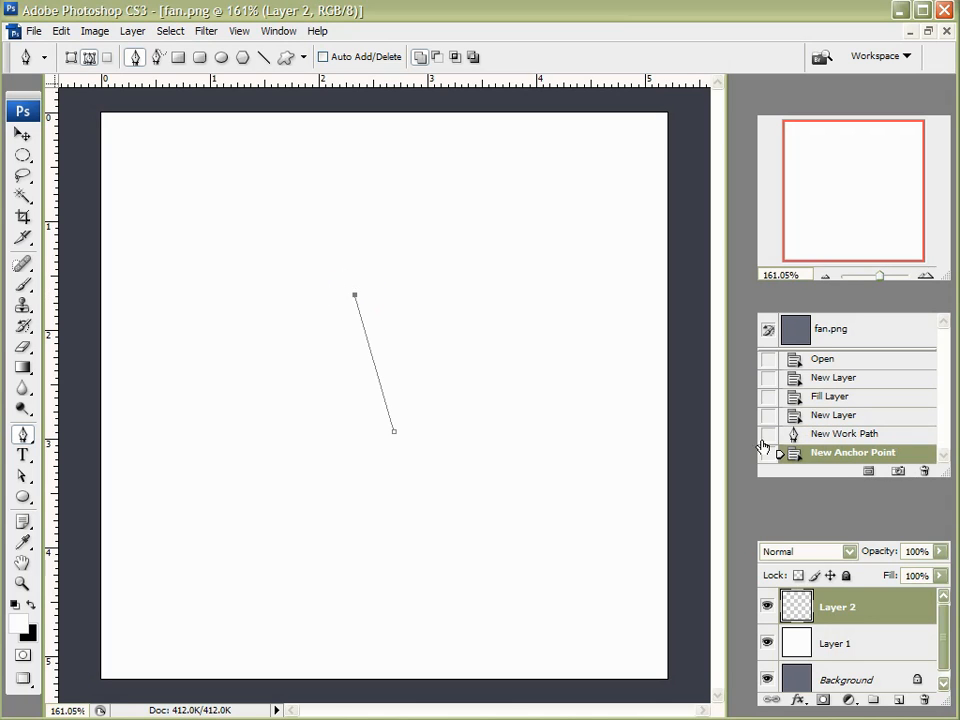
click(830, 433)
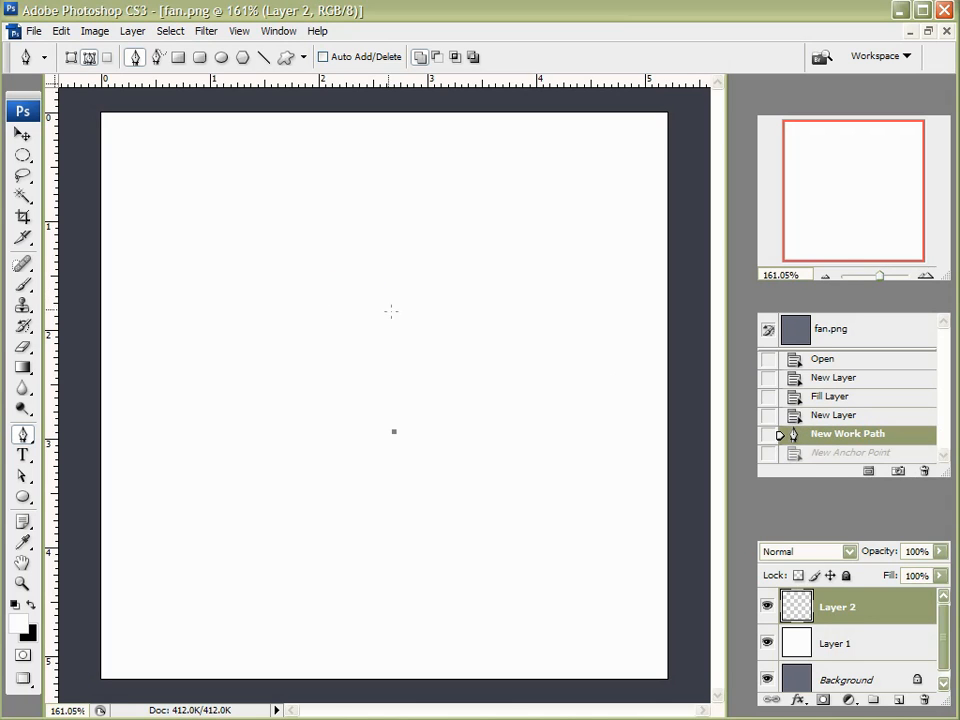
Complete the blade path with smooth curved anchors on both sides and close it at the starting point to form a teardrop.
click(340, 298)
drag(340, 298, 342, 233)
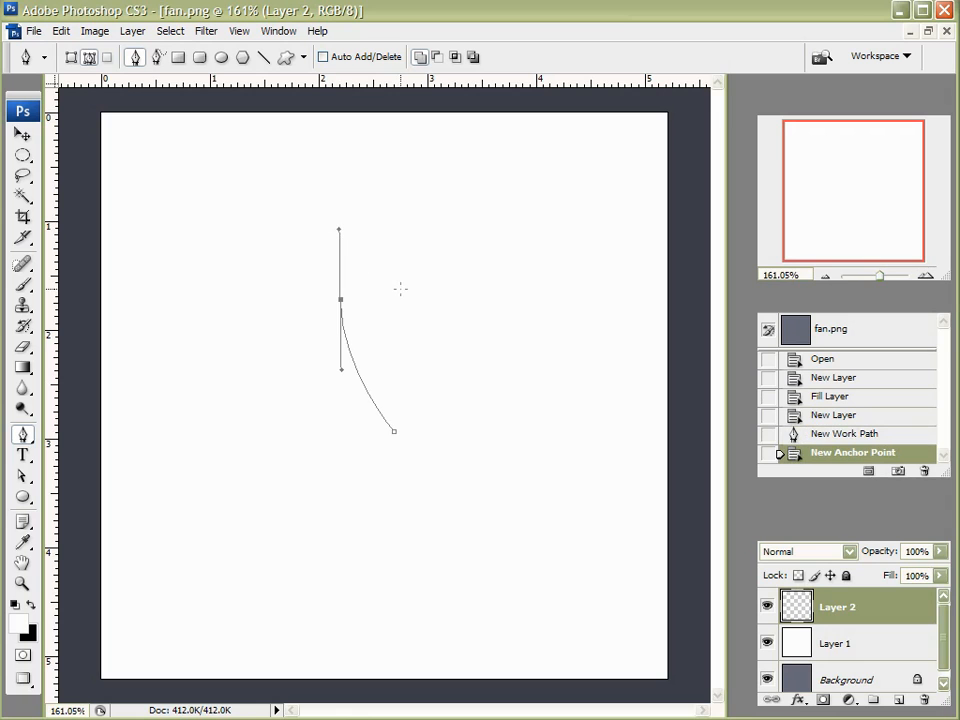
key(ctrl+plus)
scroll(382, 297, left, 2)
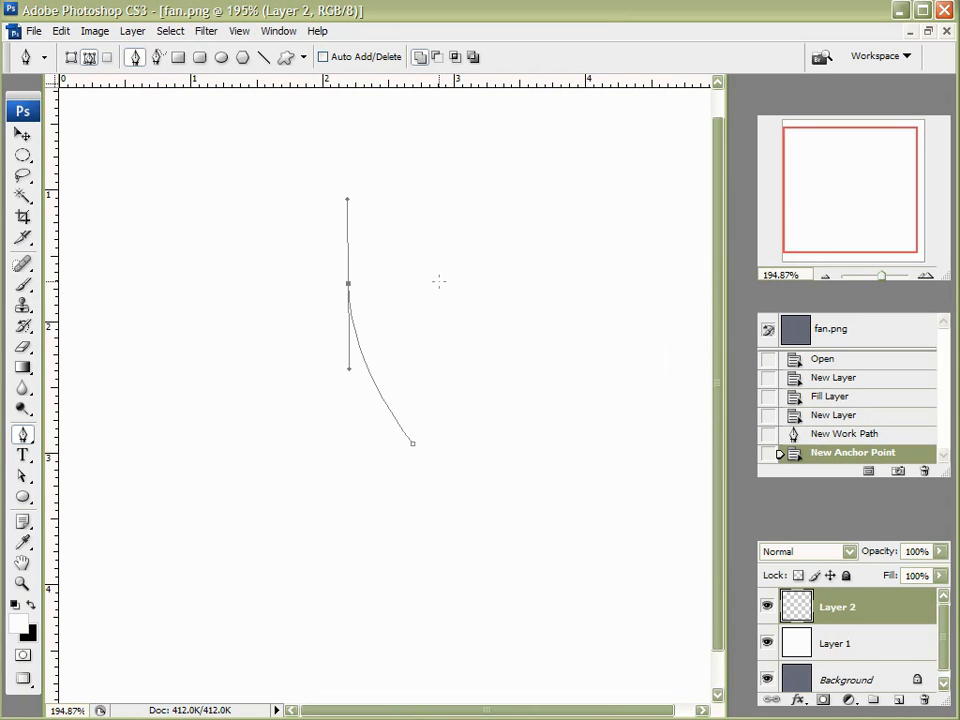
click(458, 282)
drag(458, 282, 459, 410)
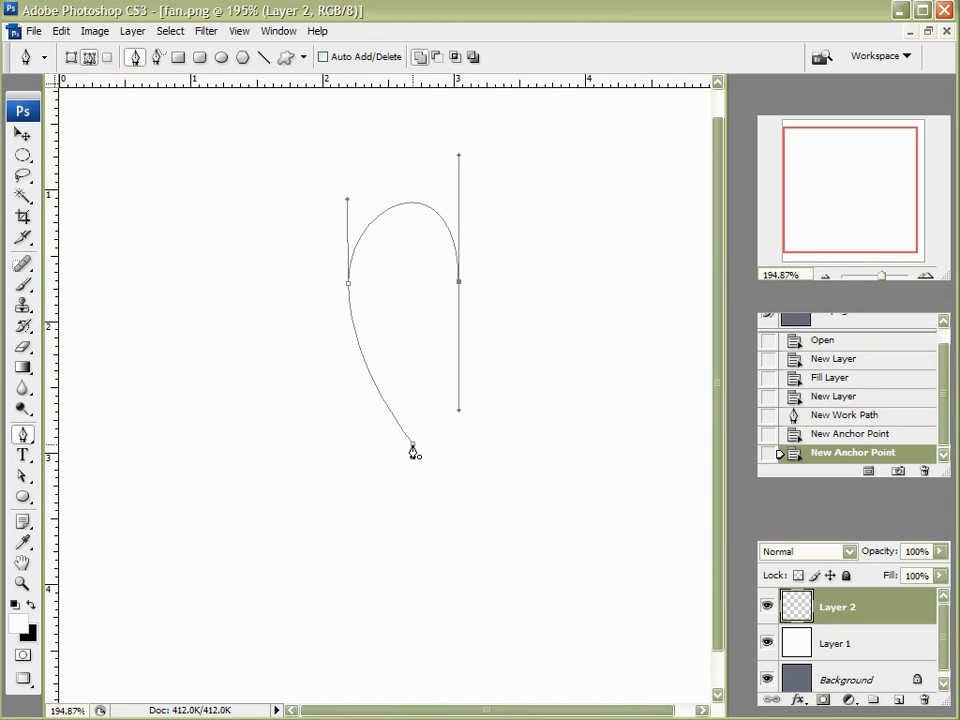
click(414, 447)
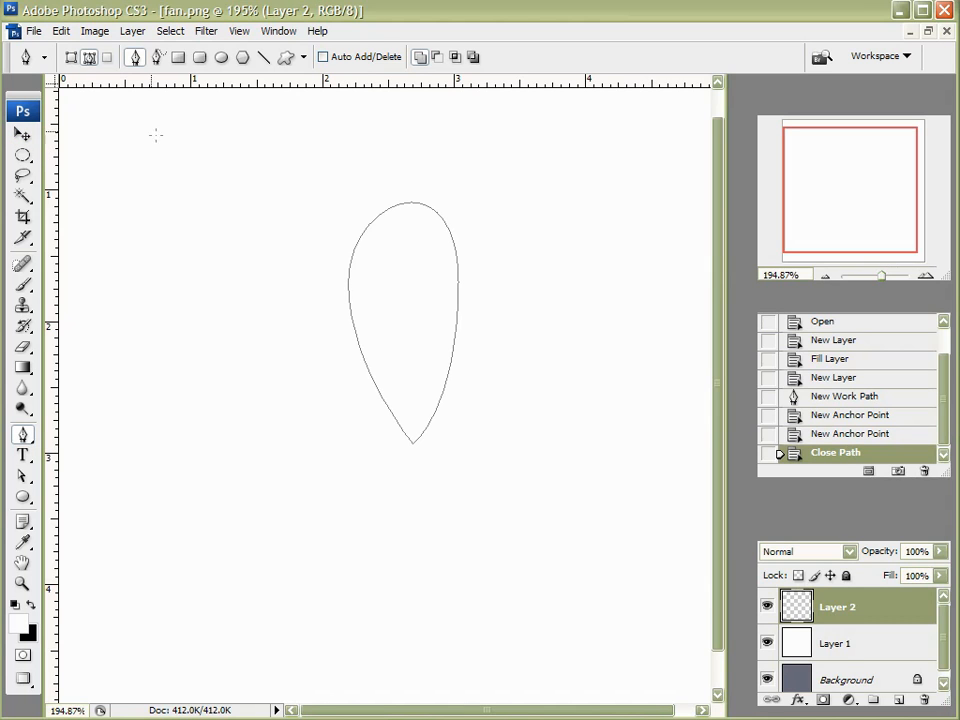
Add a vertical guide through the blade's tip and two horizontal guides across the blade path.
click(19, 139)
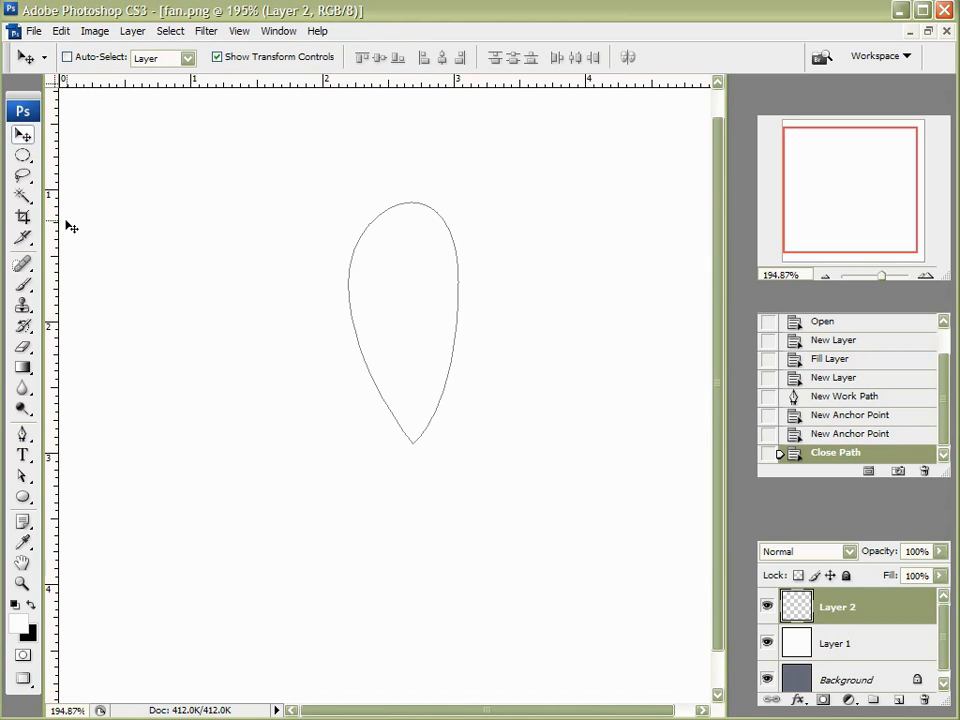
drag(54, 226, 412, 245)
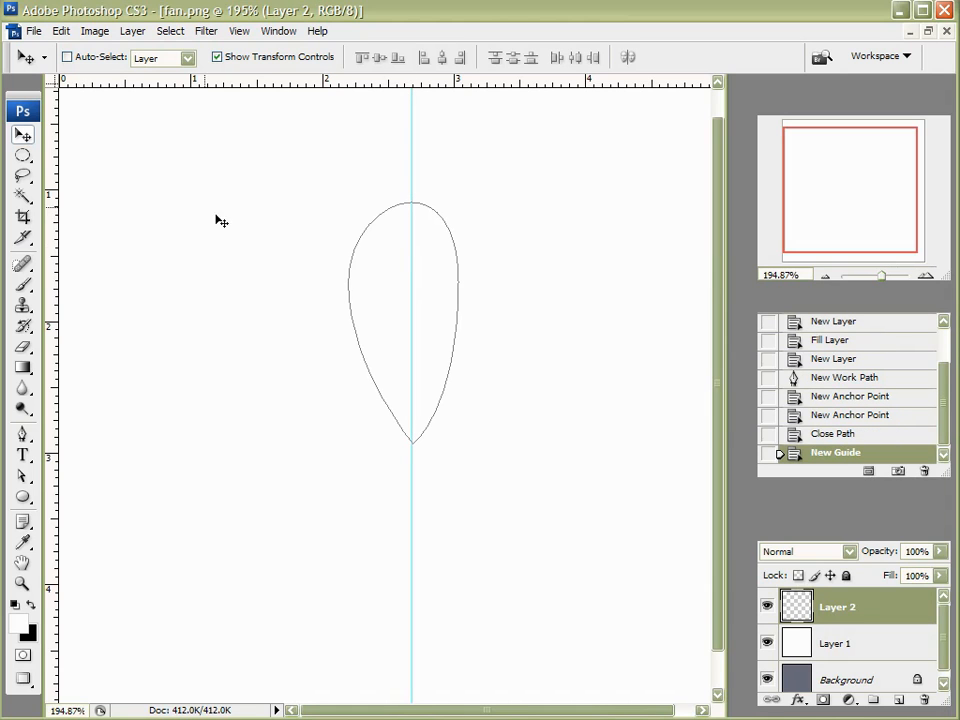
click(247, 31)
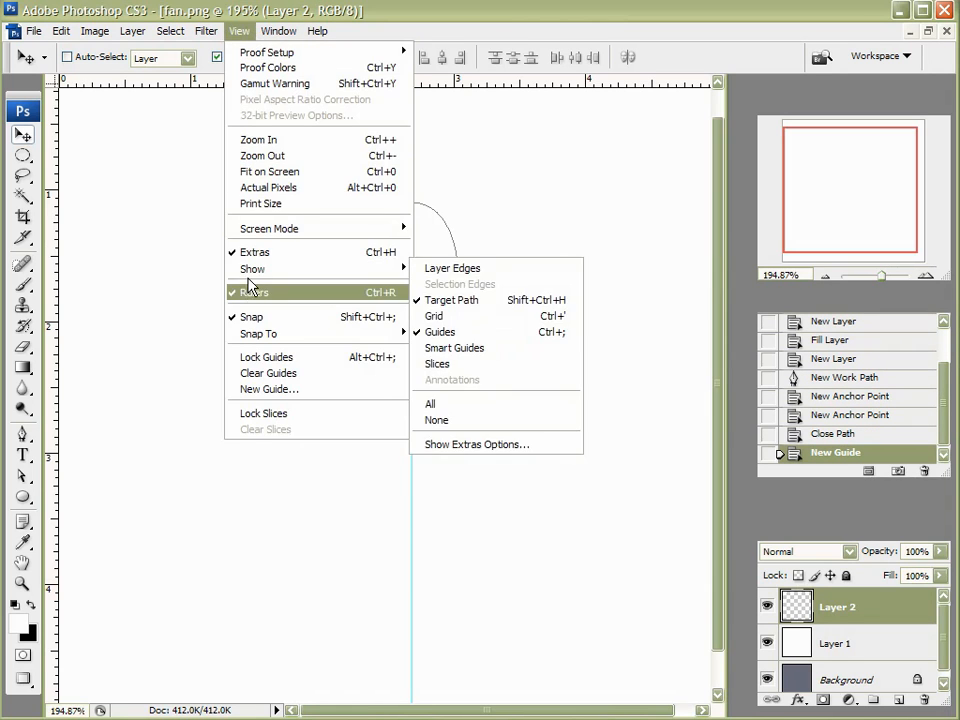
click(508, 31)
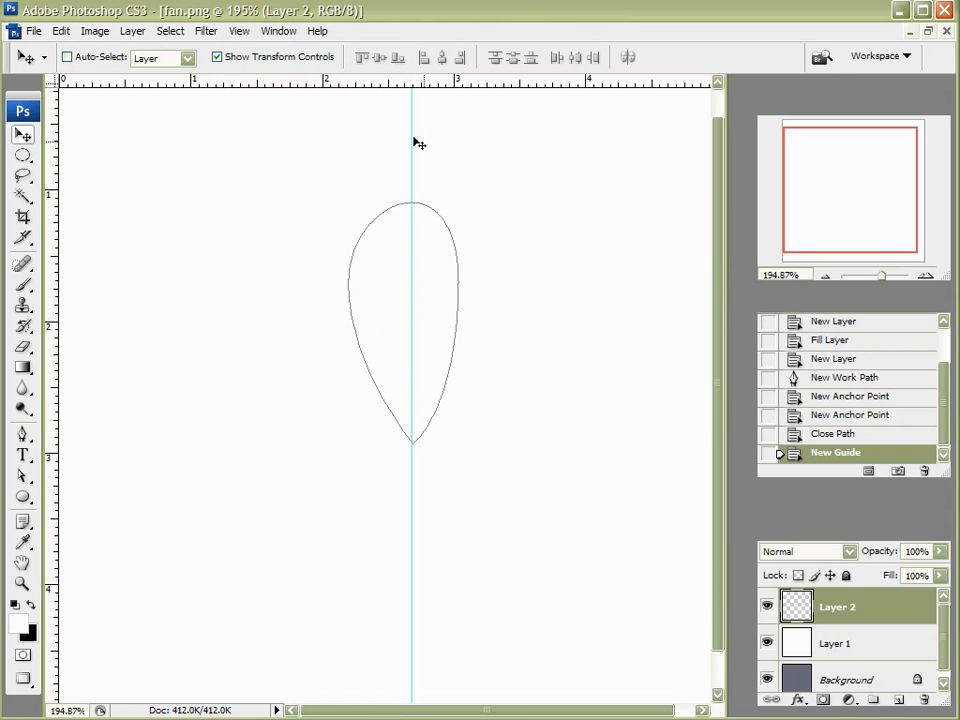
drag(293, 84, 272, 354)
drag(317, 87, 306, 292)
Move the blade path's bottom anchor point down onto the vertical guide with the Direct Selection tool, lengthening the blade.
scroll(403, 258, up, 3)
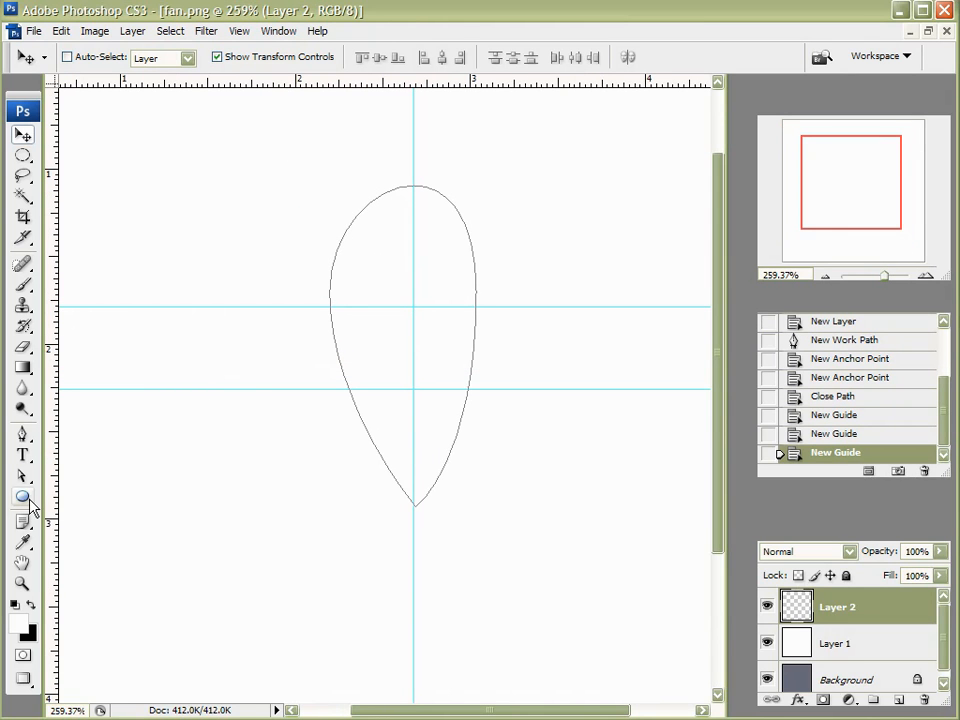
drag(30, 476, 100, 502)
drag(358, 538, 472, 468)
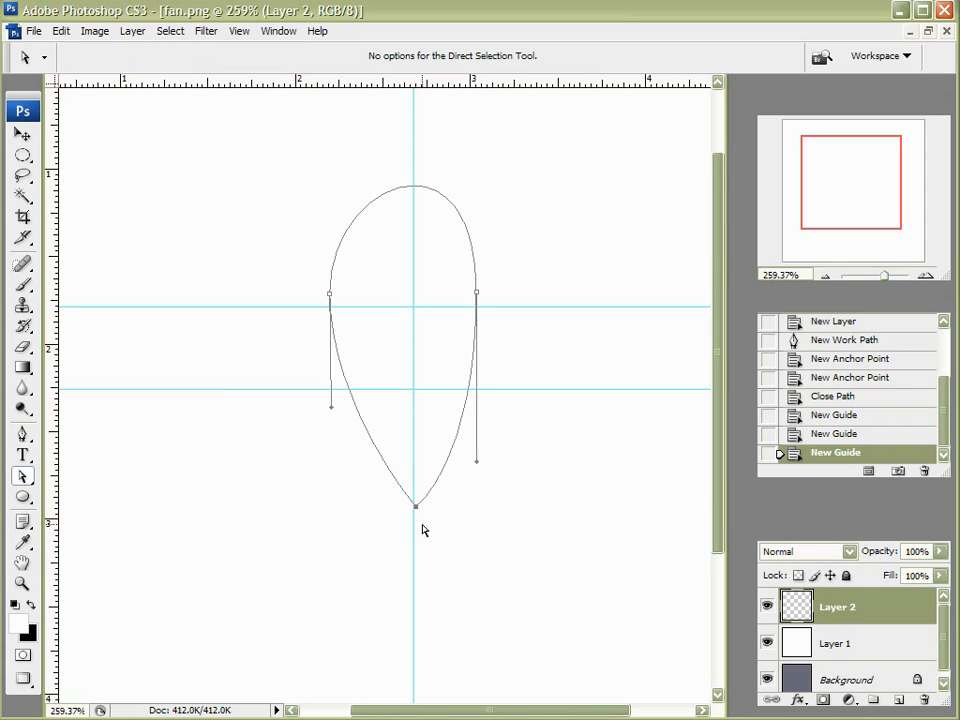
scroll(420, 528, up, 2)
scroll(420, 528, up, 1)
click(410, 499)
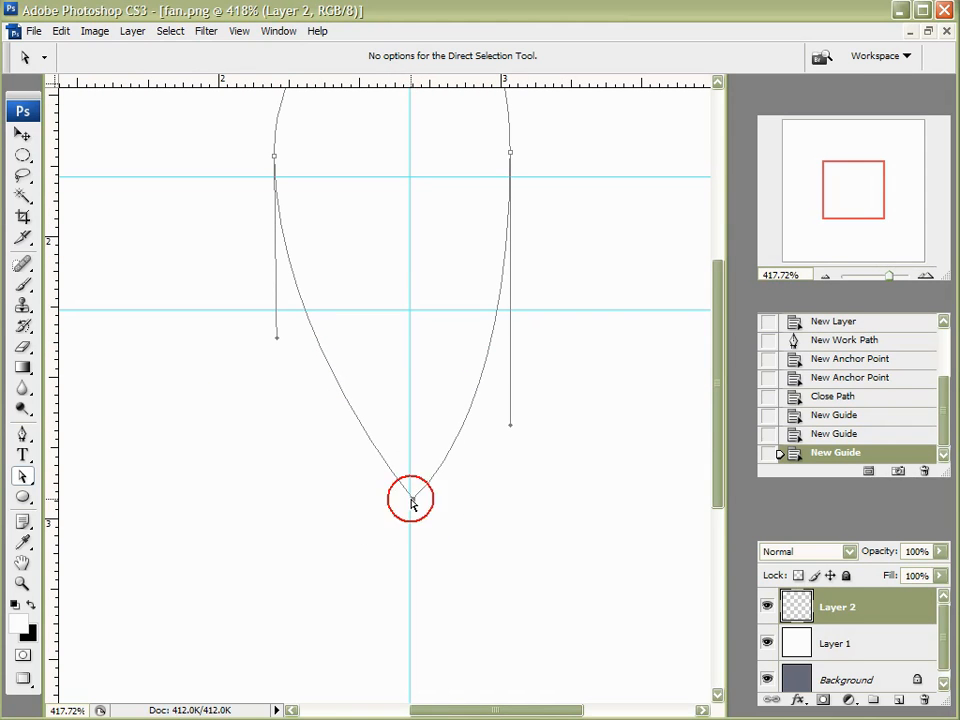
drag(408, 502, 407, 606)
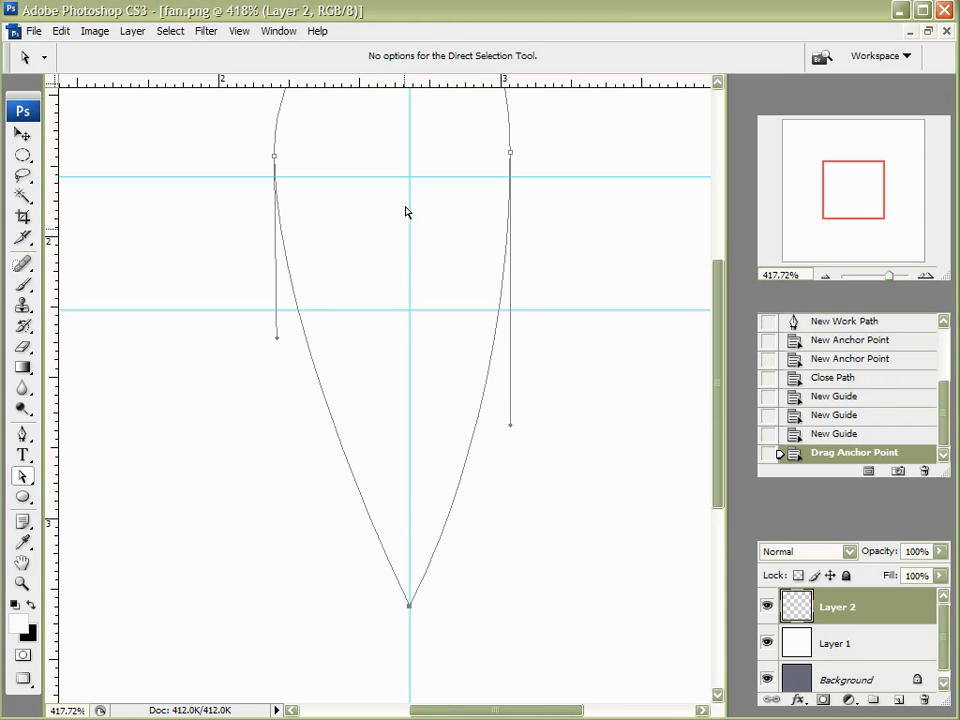
Move the blade's two side anchor points together onto the upper horizontal guide, evenly spaced about the vertical guide.
scroll(404, 252, down, 1)
scroll(404, 252, down, 1)
drag(722, 364, 719, 298)
drag(585, 275, 251, 379)
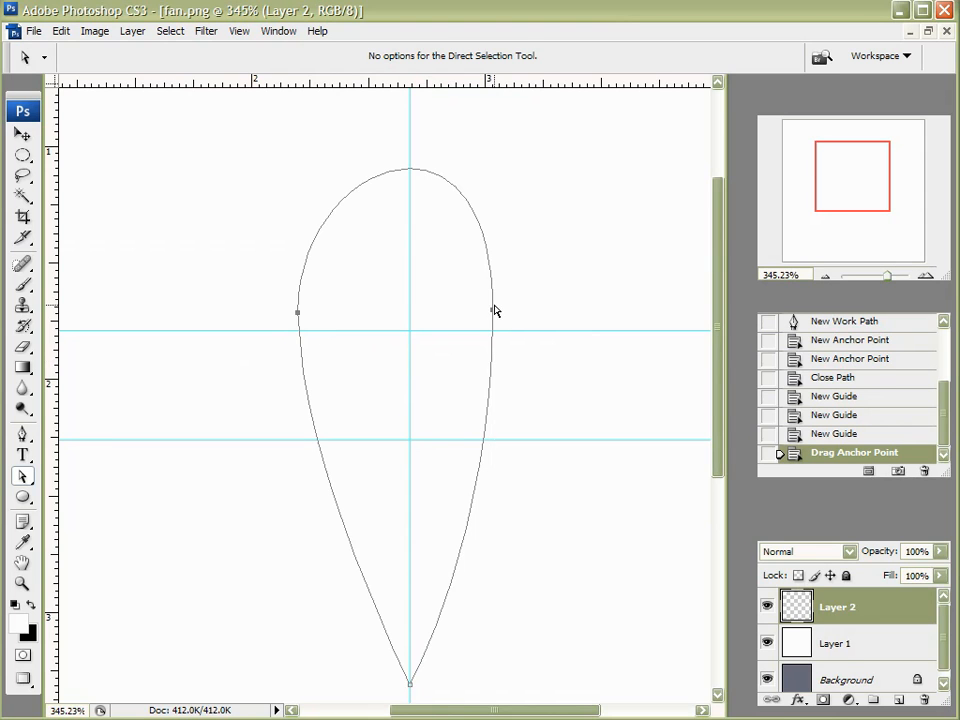
mouse_move(491, 313)
mouse_down()
mouse_move(513, 329)
mouse_move(505, 330)
mouse_up()
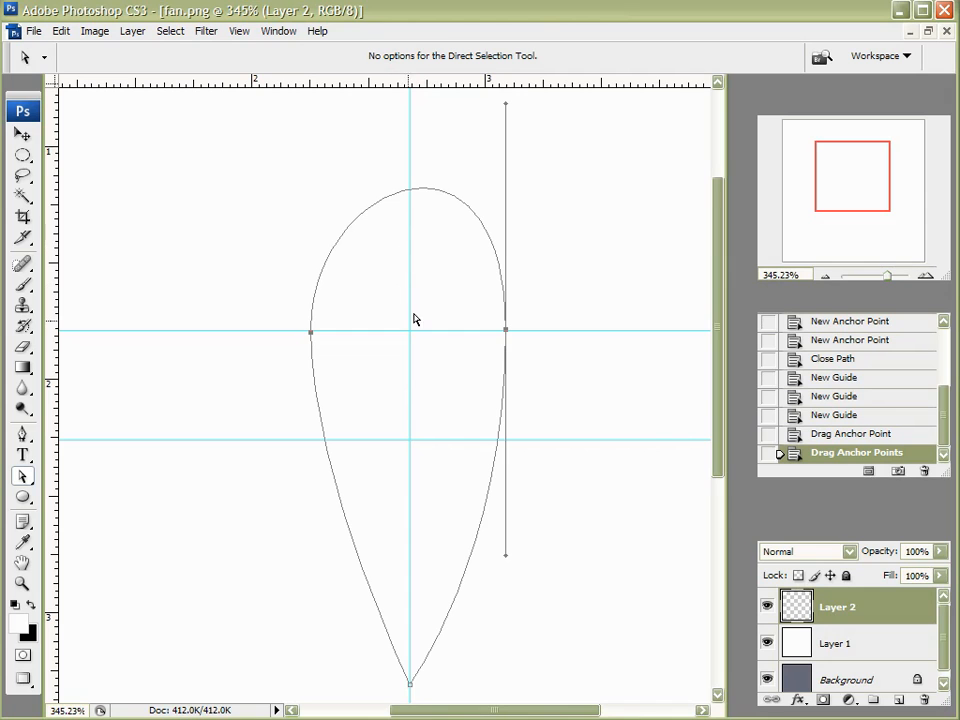
Move the lower horizontal guide up to the end of the right side anchor's upper direction handle.
drag(251, 304, 347, 387)
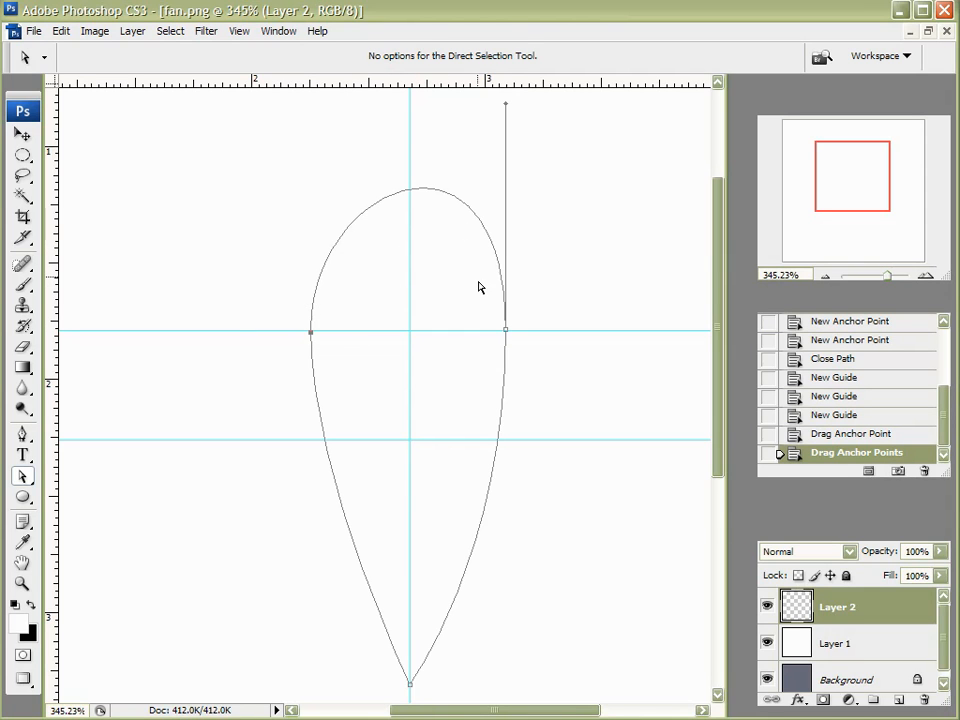
scroll(532, 199, down, 1)
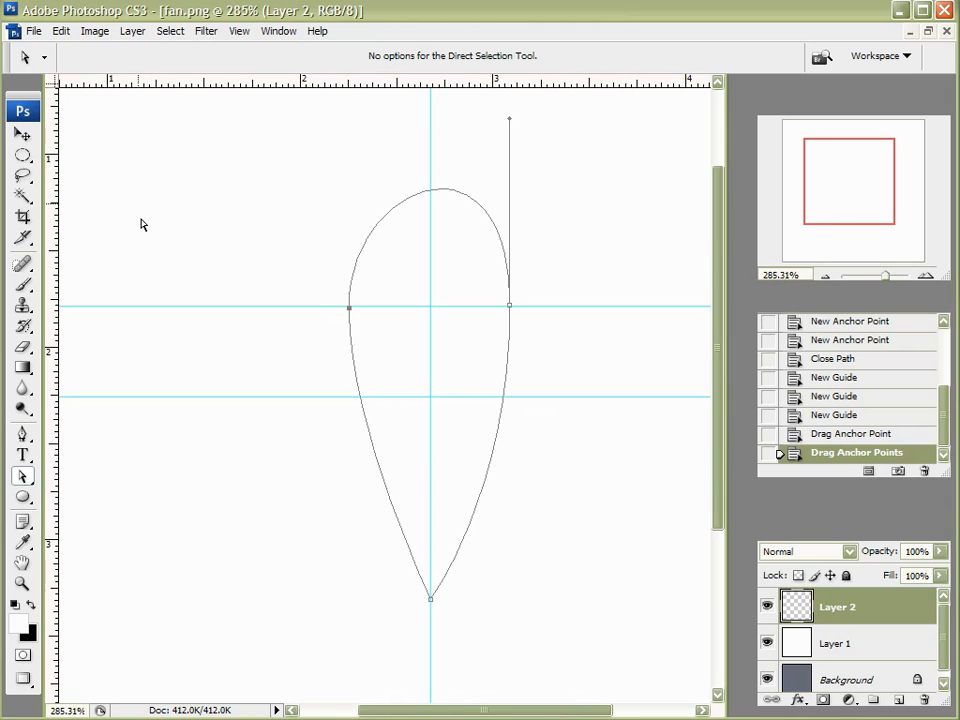
click(24, 135)
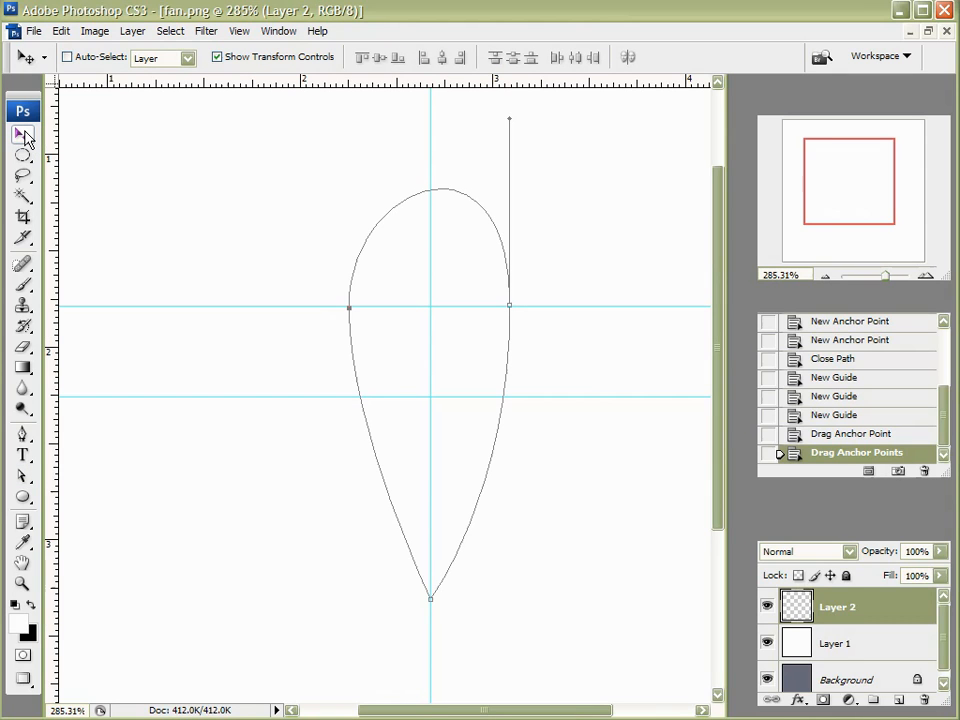
drag(299, 397, 309, 117)
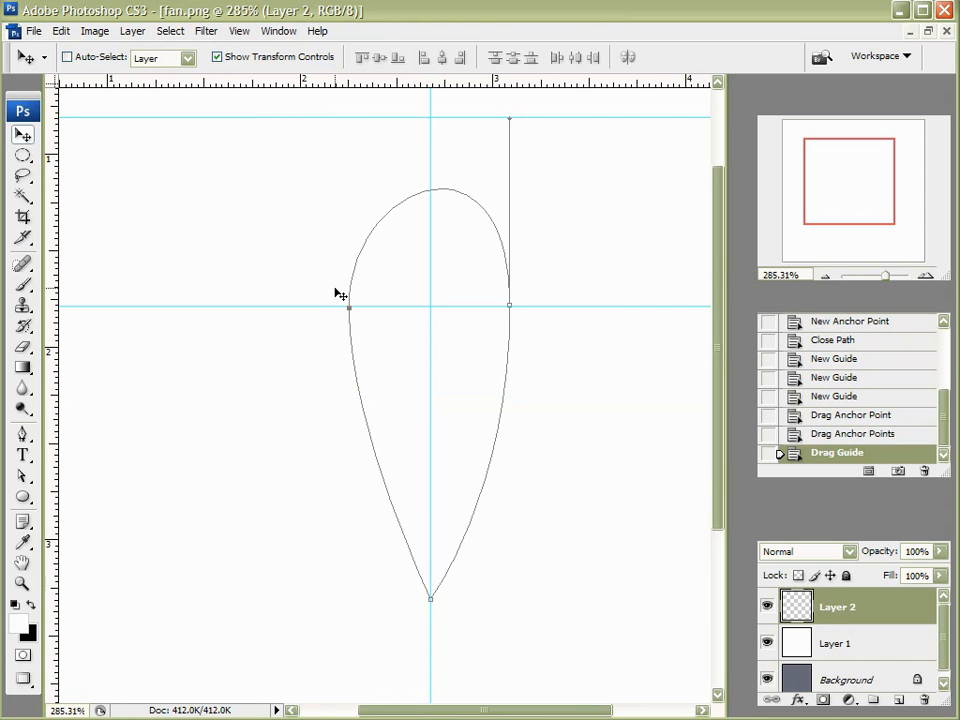
Extend the left side anchor's upper direction handle straight up to the top guide to make the blade's rounded end symmetrical.
click(22, 476)
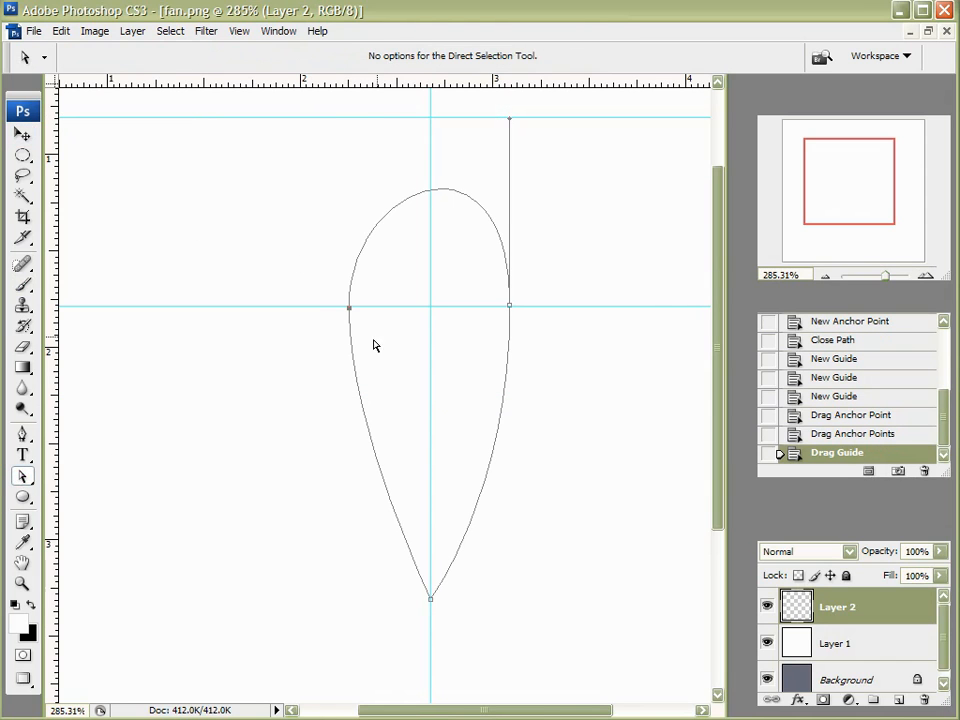
drag(319, 274, 362, 330)
click(348, 309)
drag(347, 187, 349, 126)
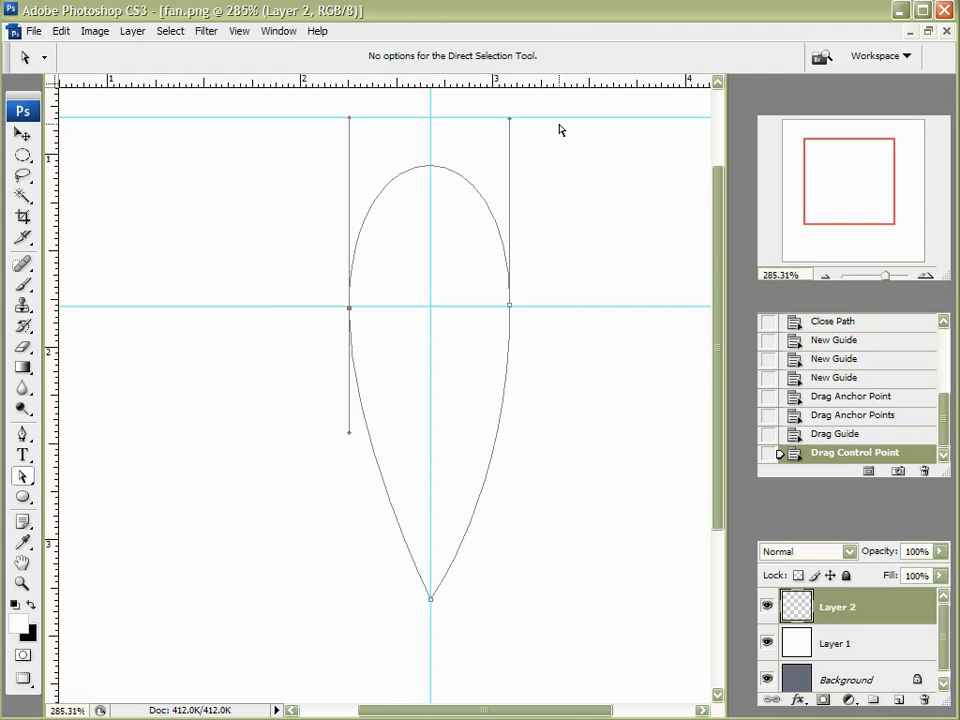
Move the top guide down to the left side anchor's lower handle end and shorten the right side anchor's lower handle to match.
click(23, 133)
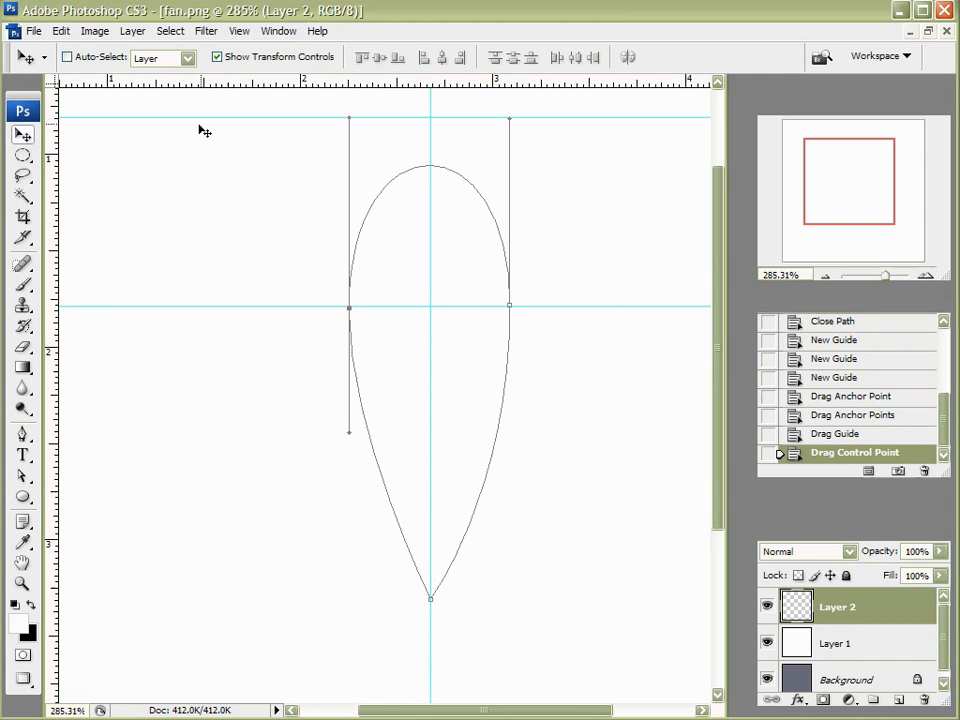
drag(210, 117, 213, 436)
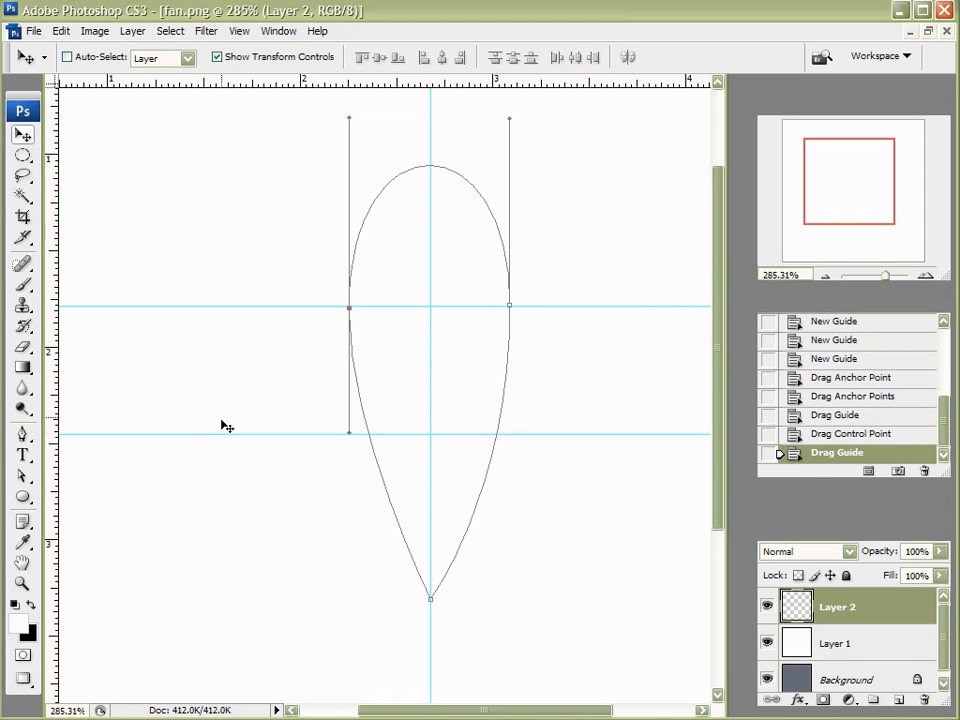
click(24, 477)
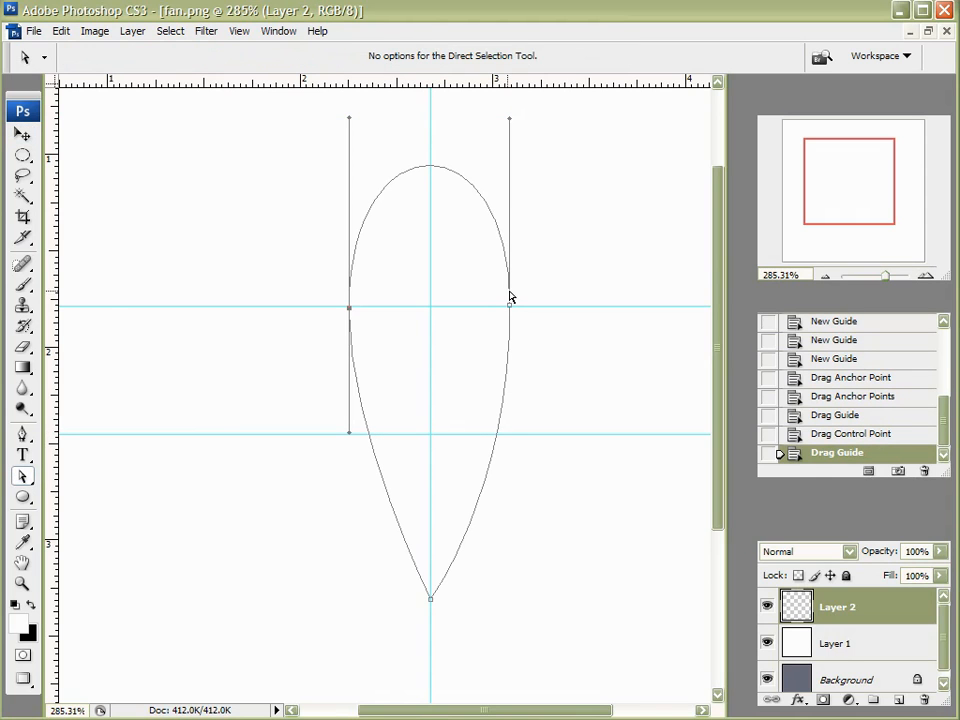
click(511, 307)
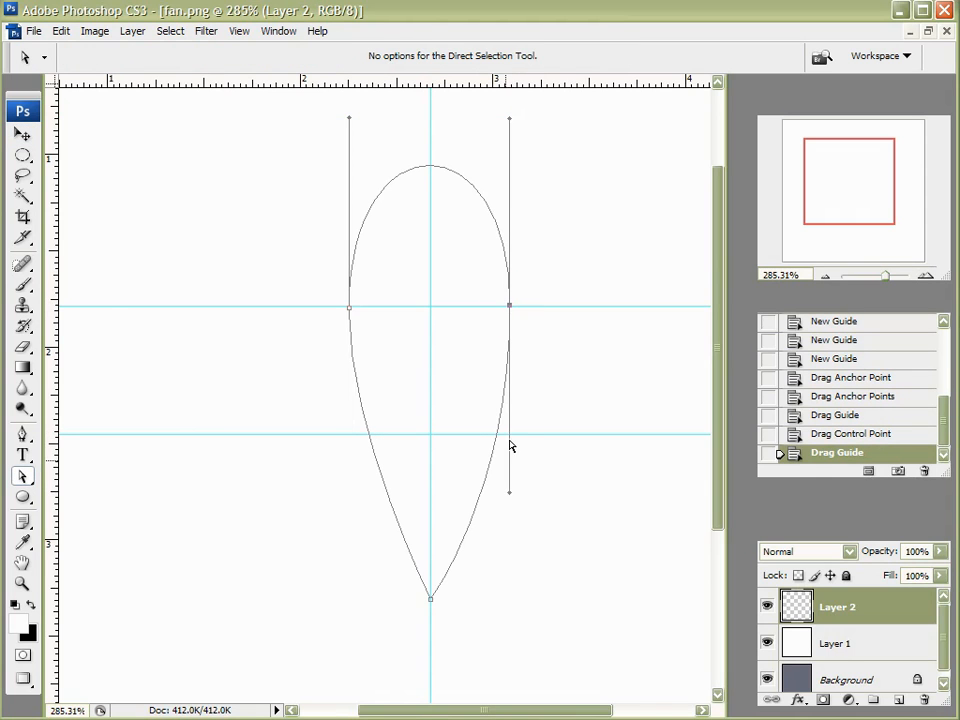
drag(510, 496, 510, 445)
click(507, 499)
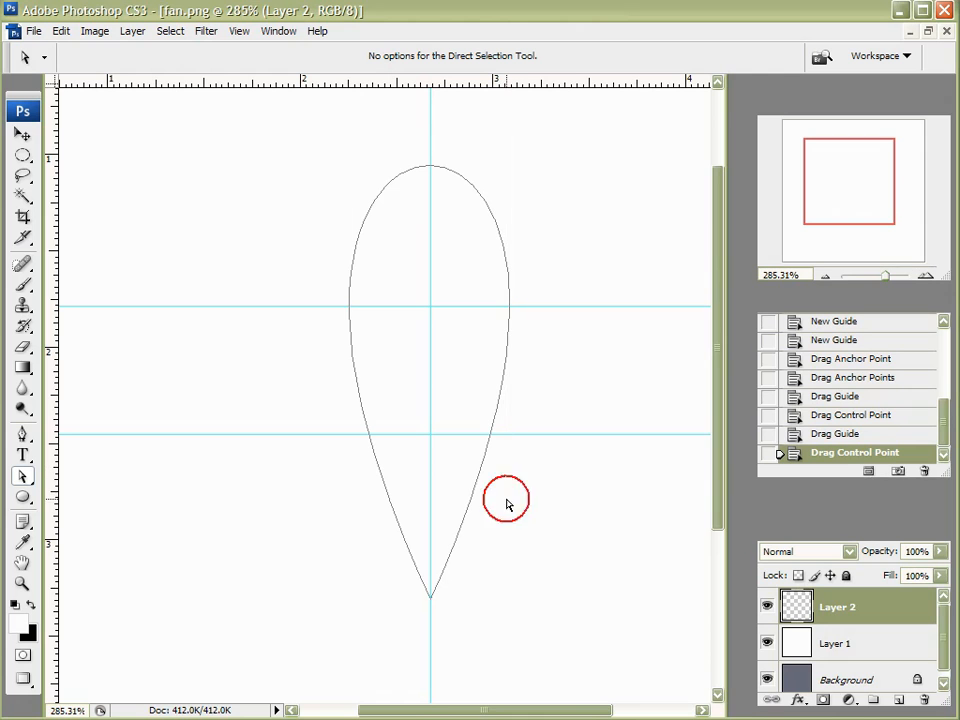
Convert the blade path into a new anti-aliased selection with a feather radius of 2 pixels.
scroll(422, 335, down, 6)
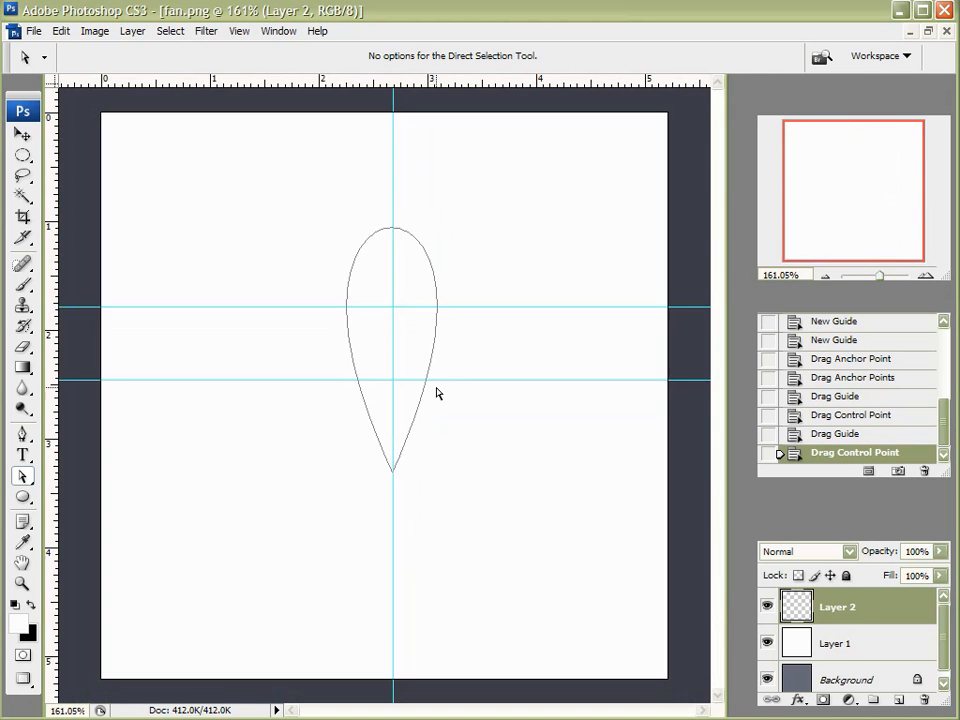
scroll(431, 403, down, 2)
scroll(420, 414, up, 2)
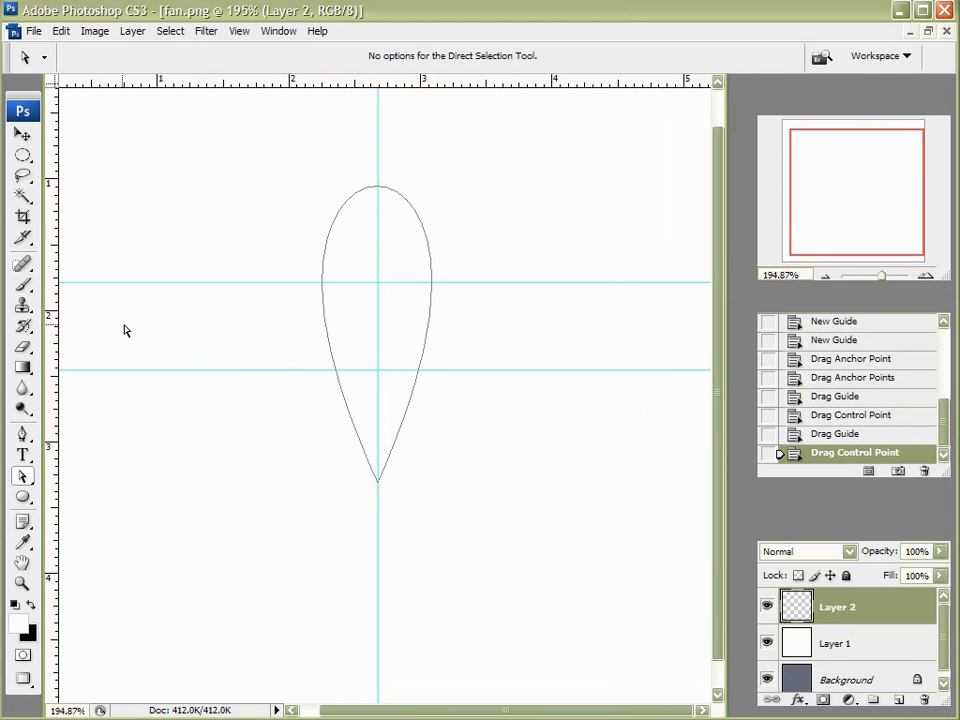
right_click(387, 289)
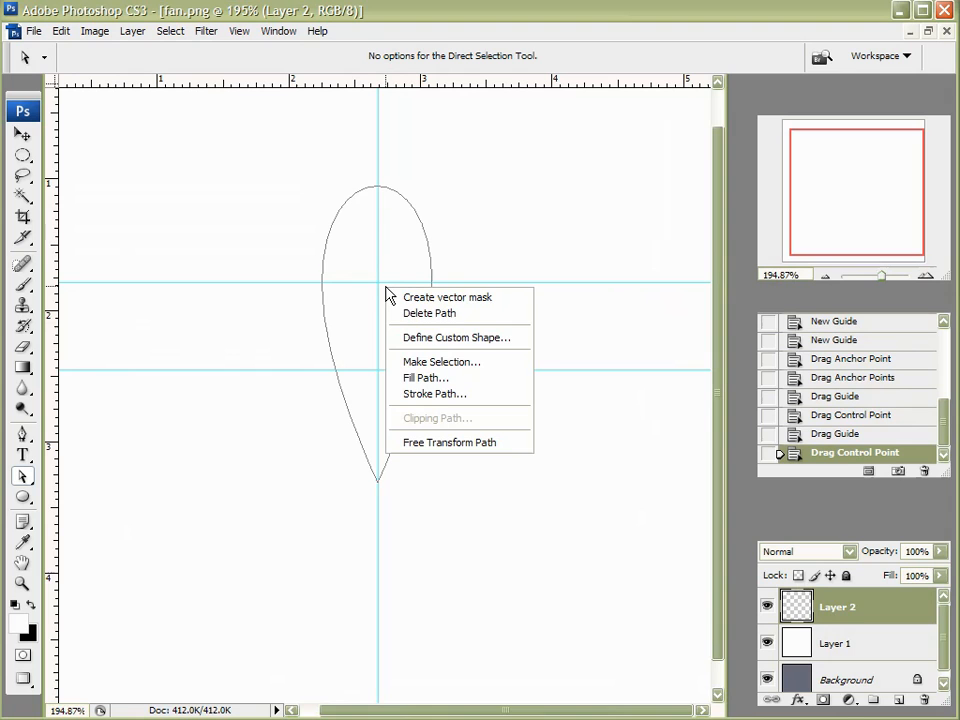
click(447, 362)
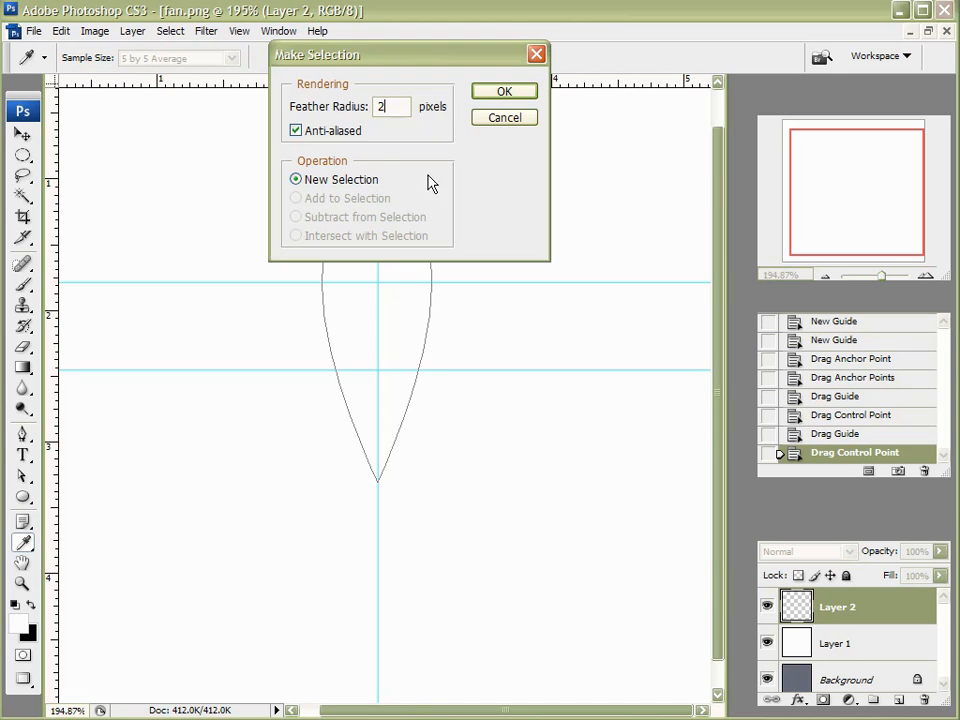
click(504, 91)
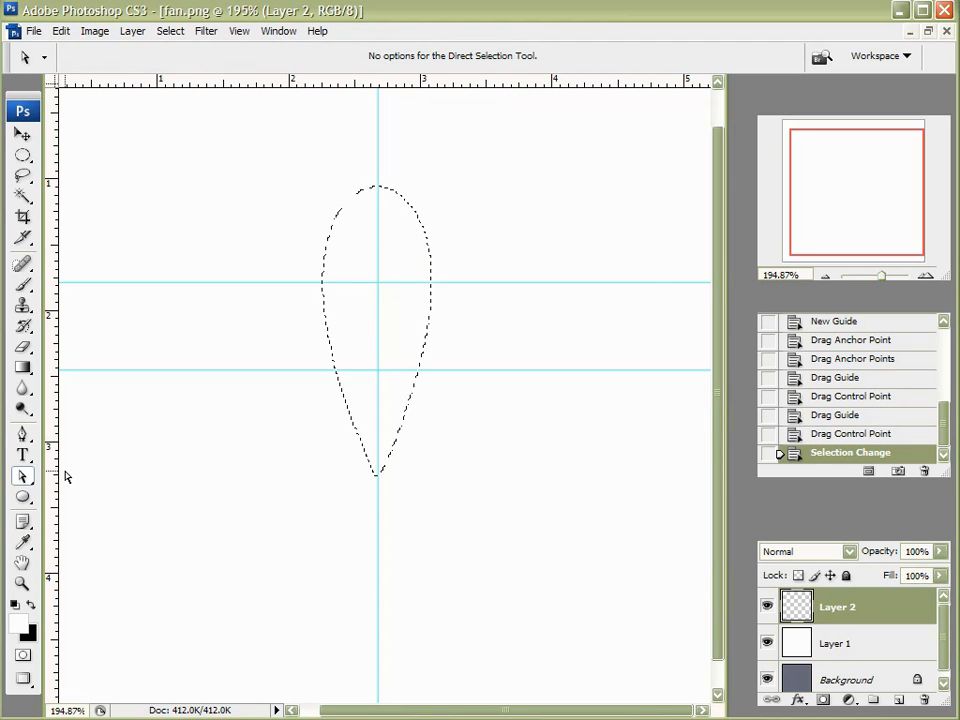
Fill the blade selection on Layer 2 with black, and clear both the selection and all guides.
click(31, 604)
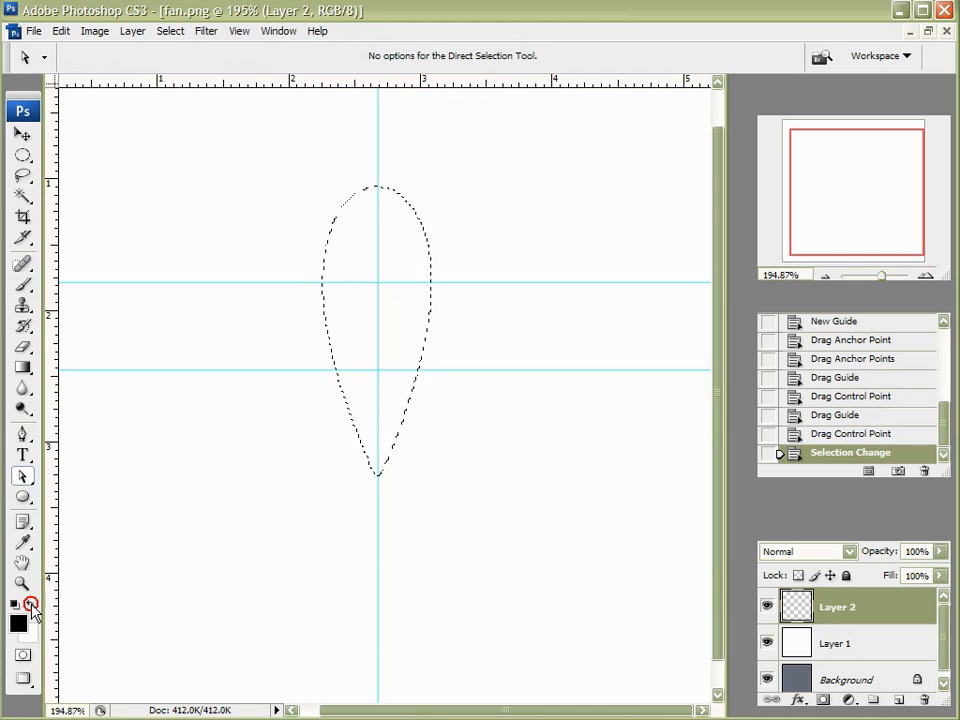
key(alt+BackSpace)
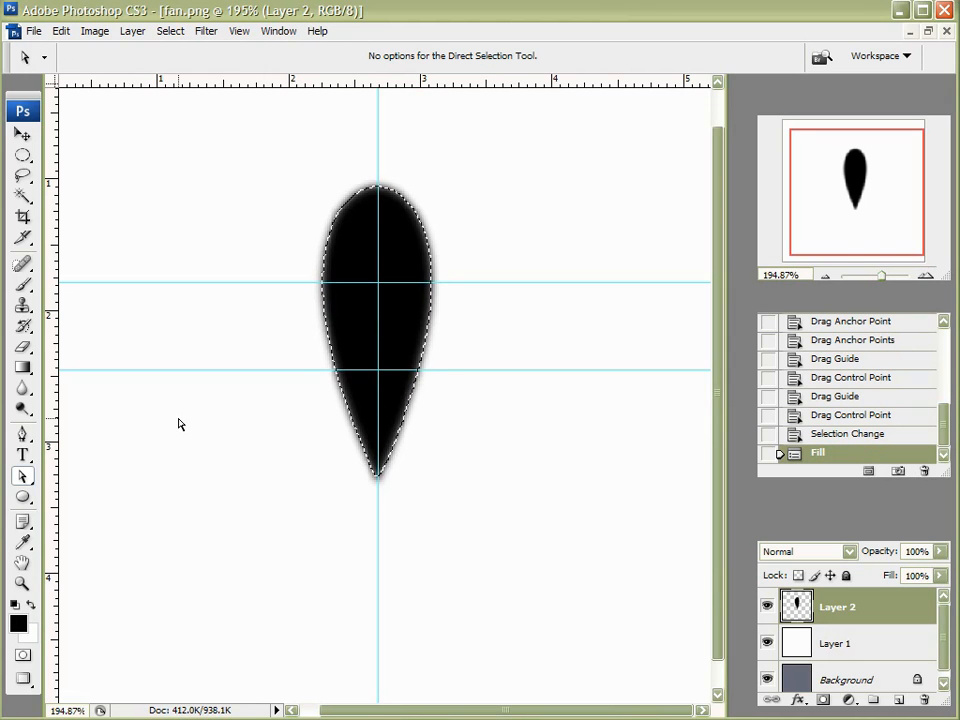
key(ctrl+d)
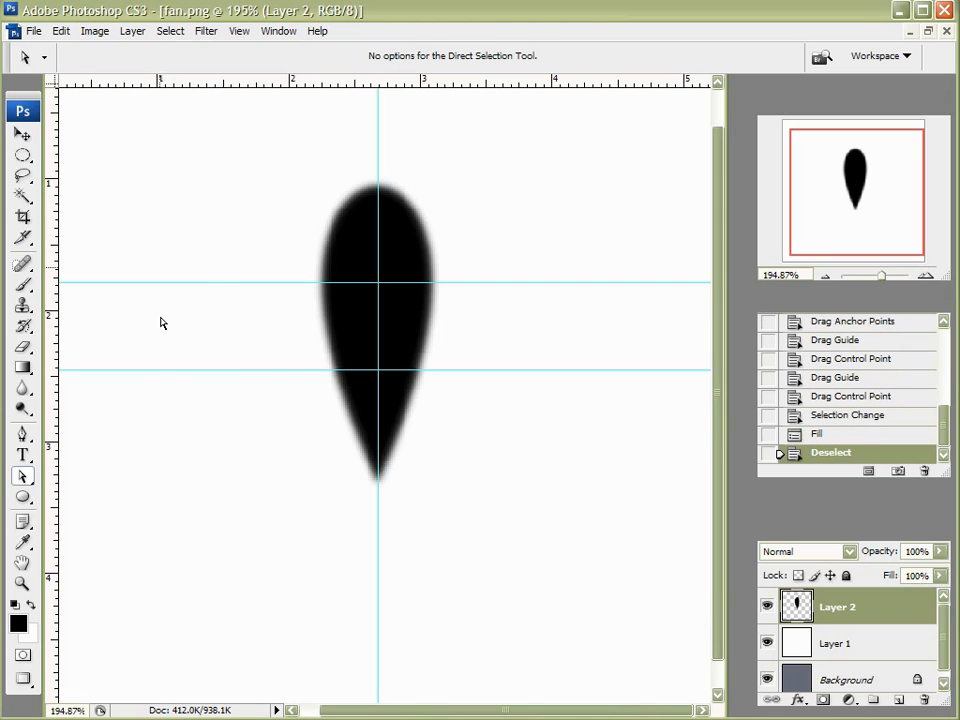
click(243, 35)
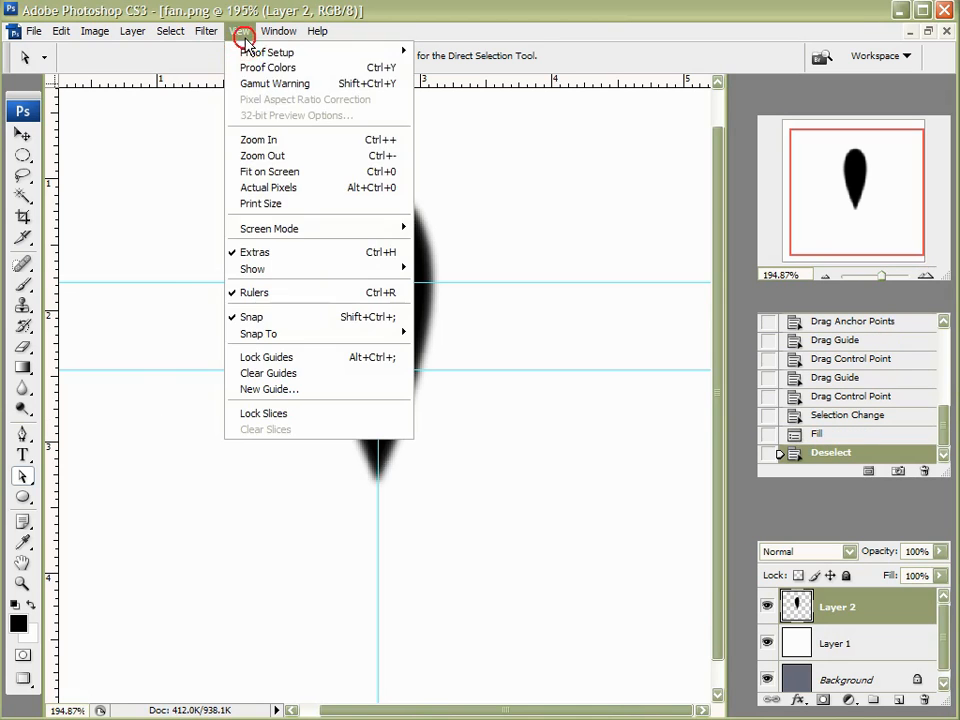
click(269, 373)
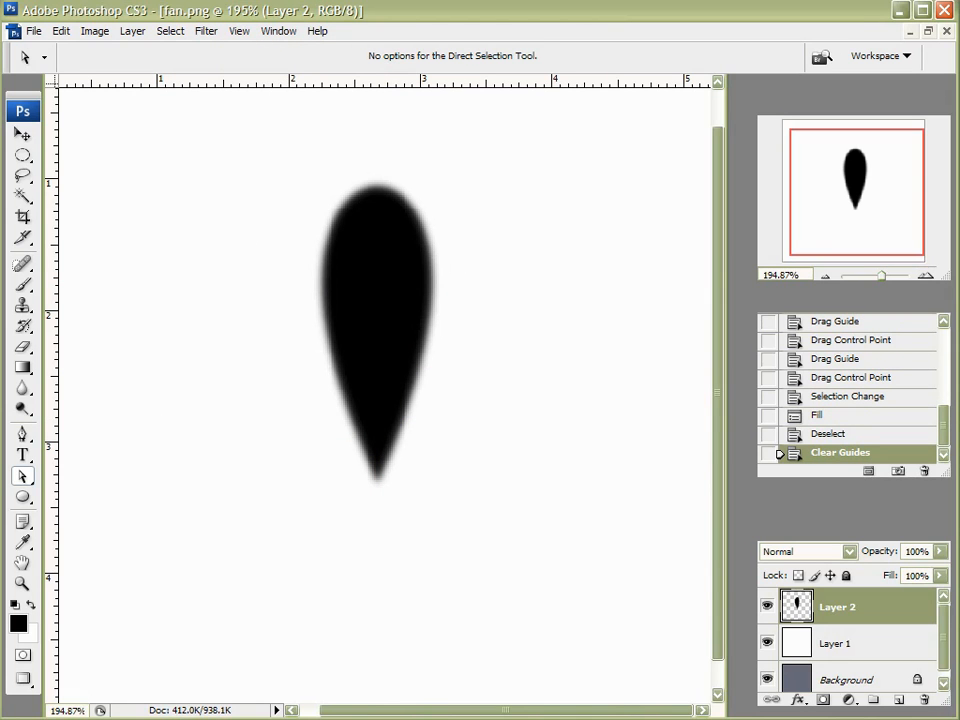
Move the black blade on Layer 2 up close to the canvas's upper edge, centred horizontally.
click(20, 134)
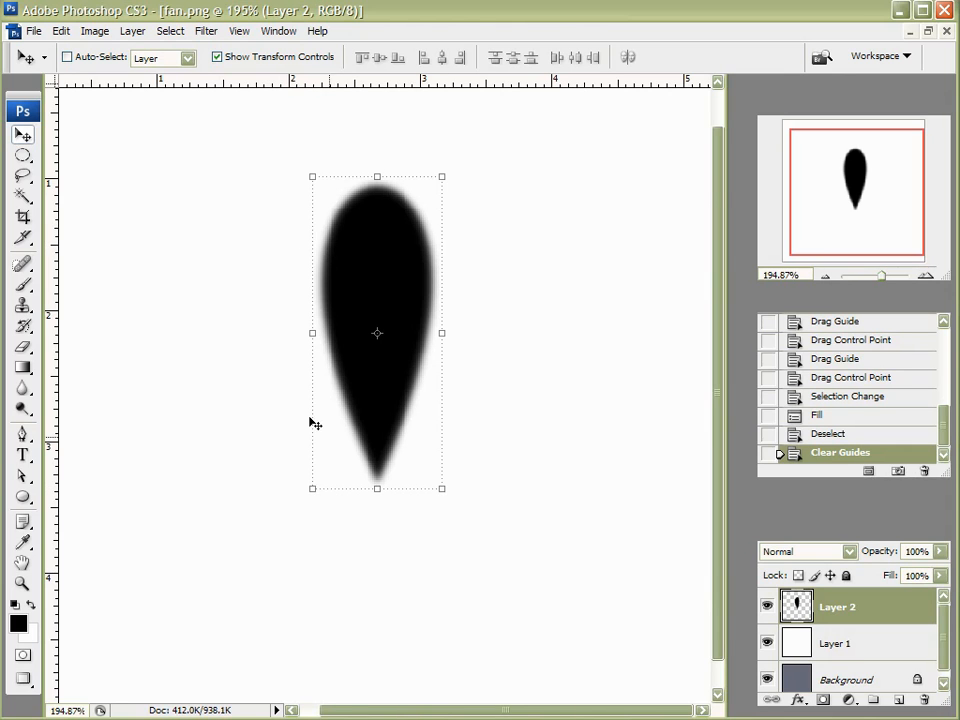
scroll(386, 242, up, 5)
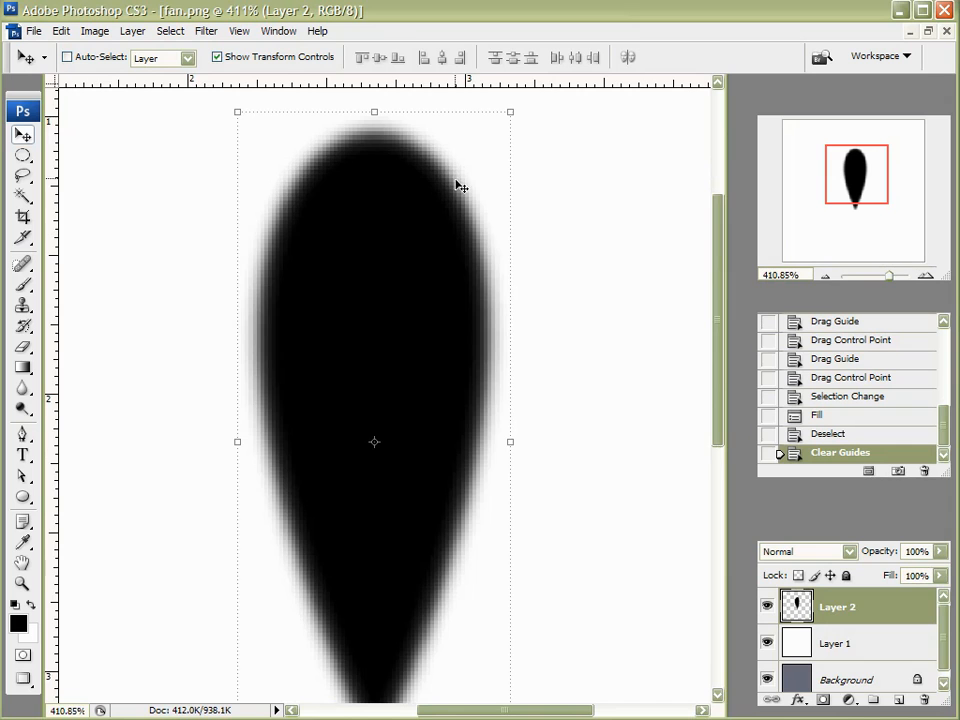
scroll(413, 485, down, 3)
scroll(413, 485, down, 1)
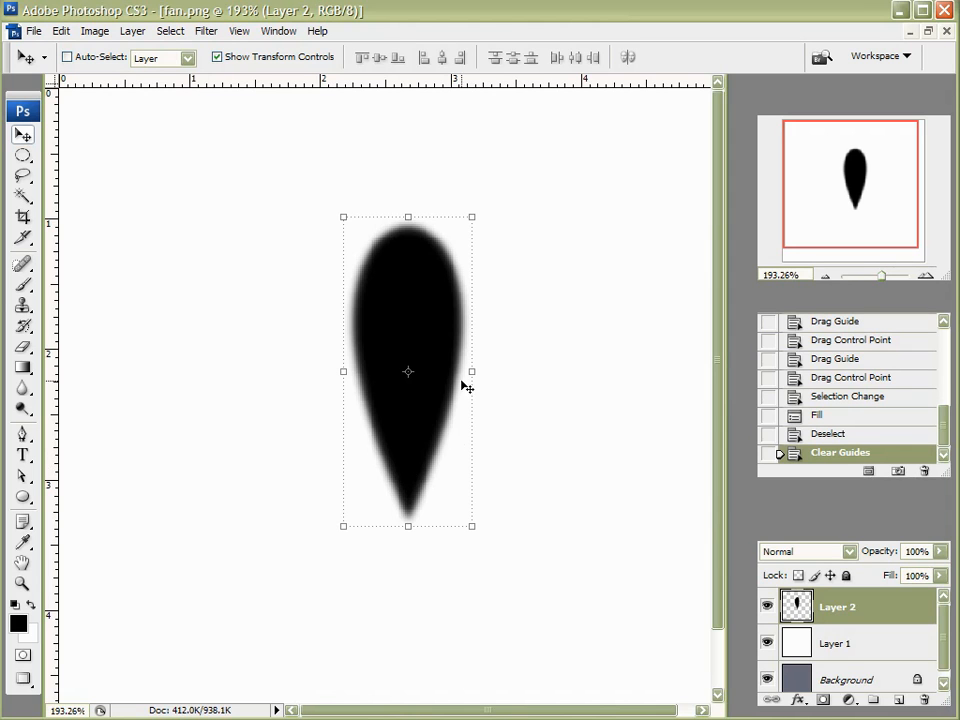
key(ctrl+minus)
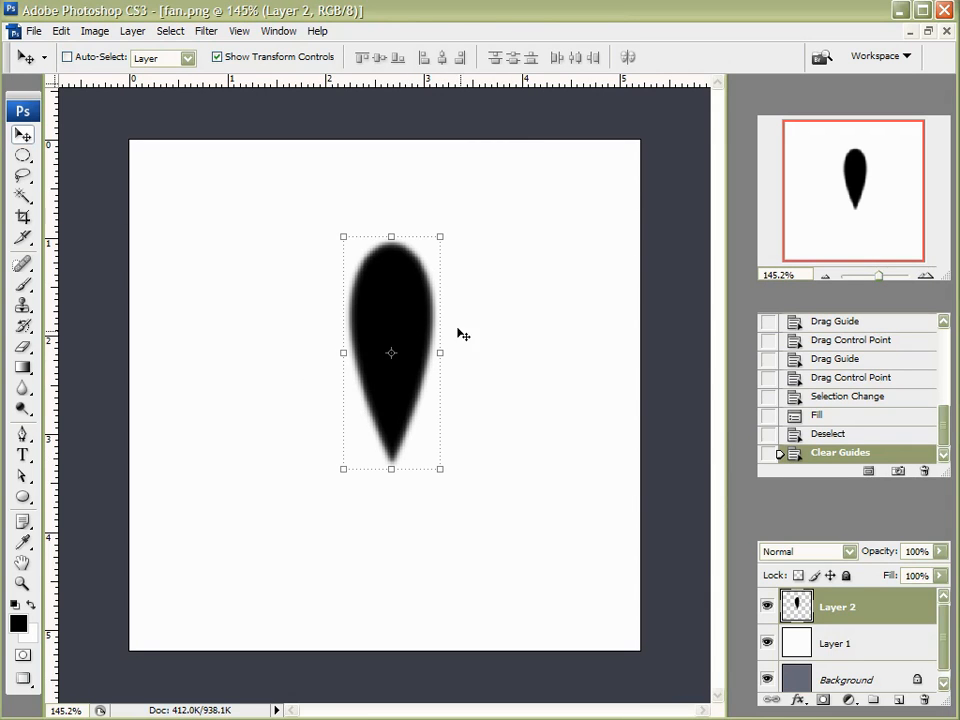
key(shift+Tab)
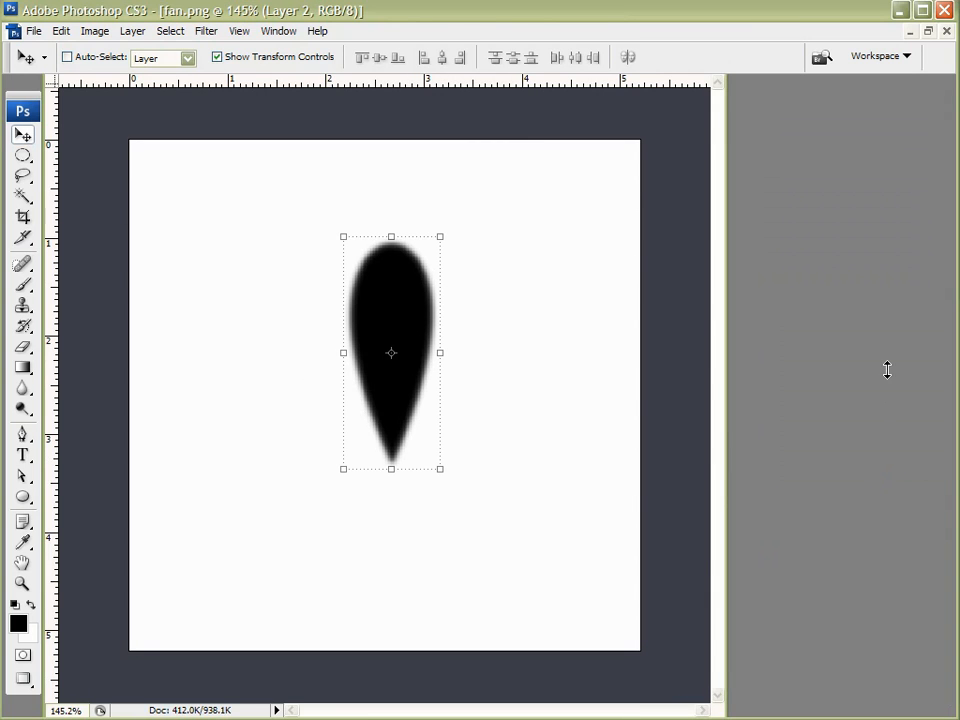
key(shift+Tab)
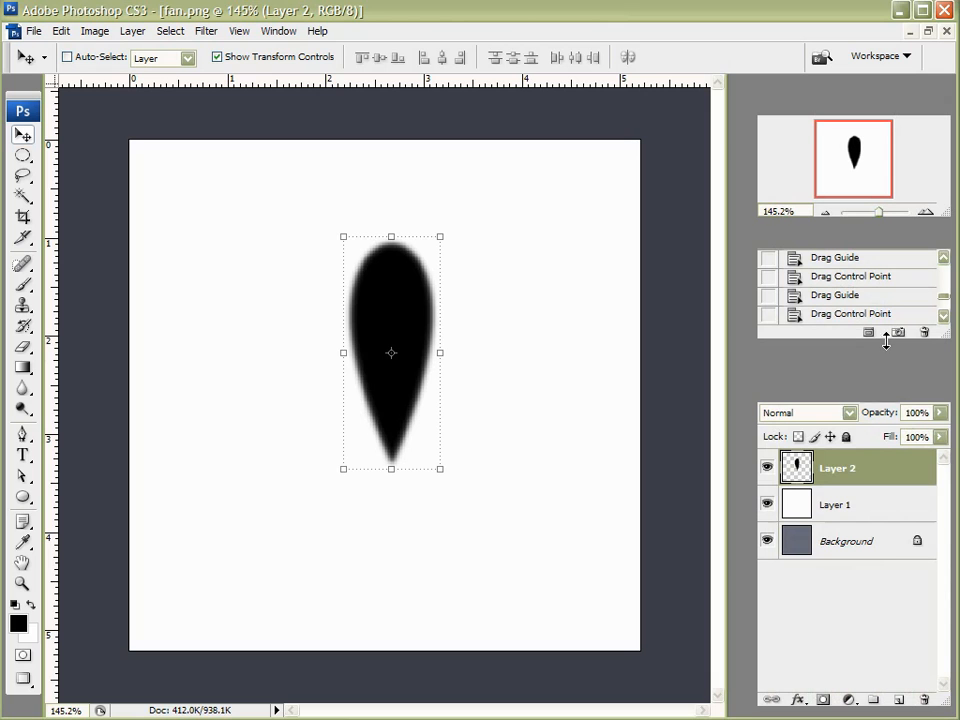
click(821, 591)
click(850, 469)
drag(407, 308, 394, 221)
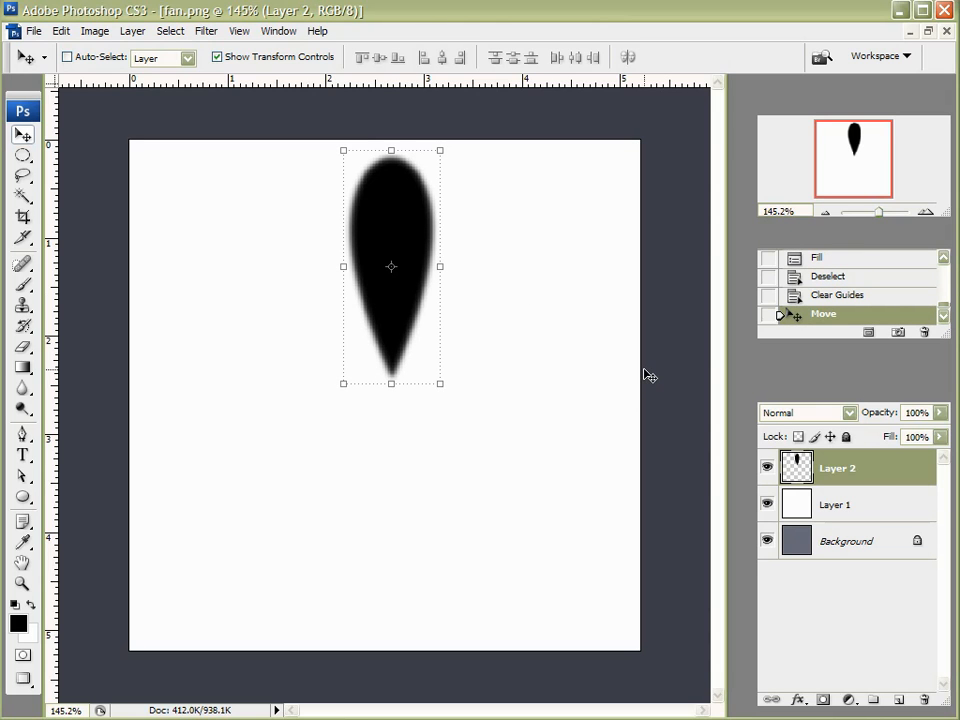
drag(400, 215, 395, 212)
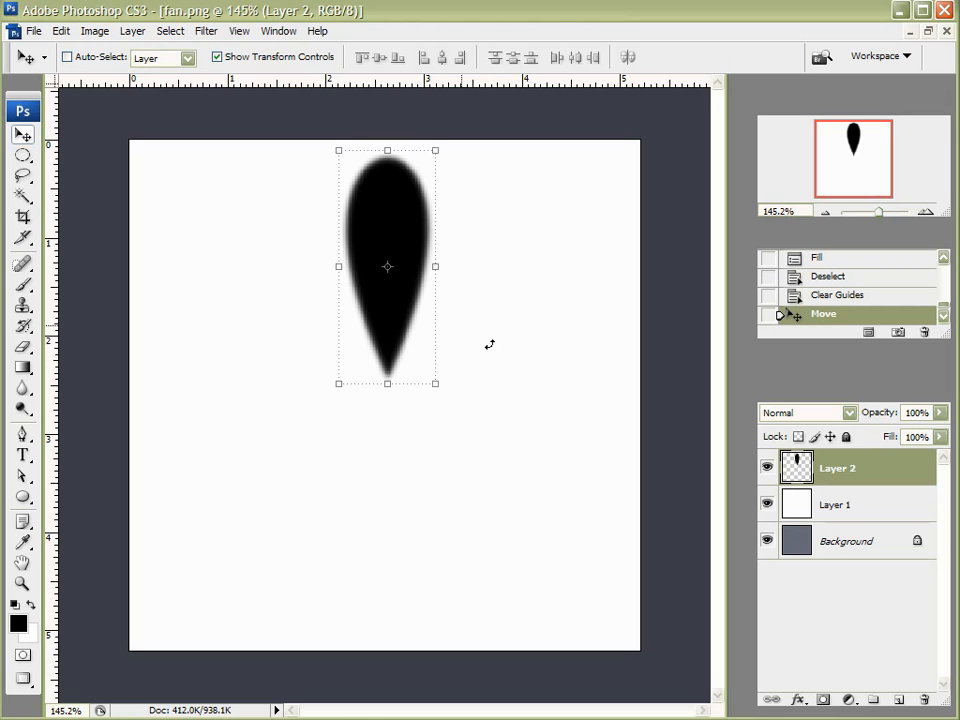
Duplicate Layer 2 and flip the copied blade vertically.
drag(876, 465, 897, 700)
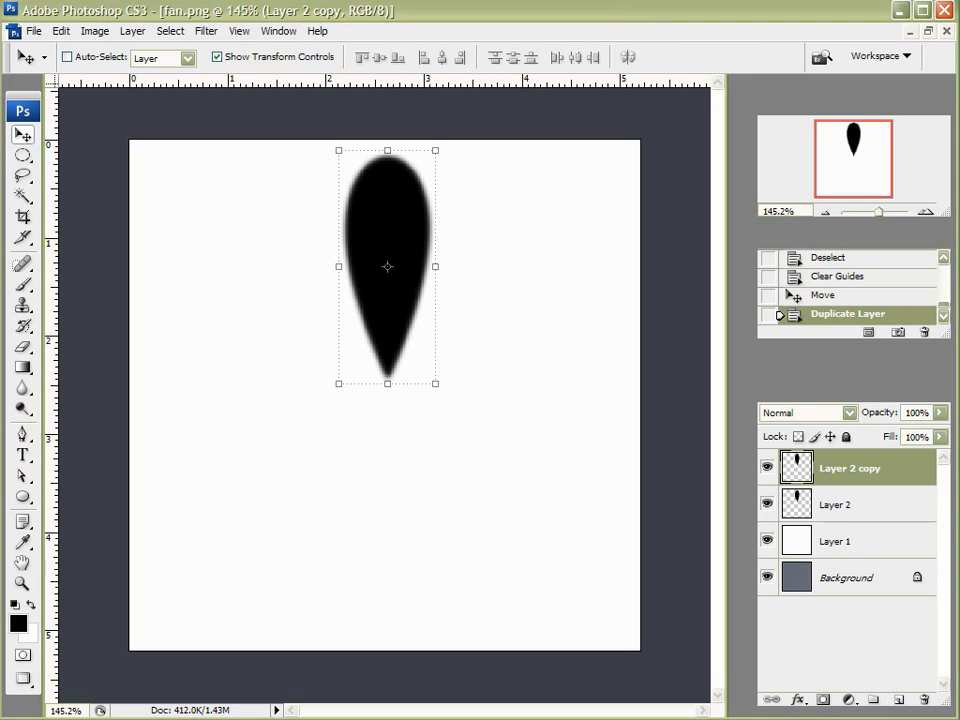
click(58, 31)
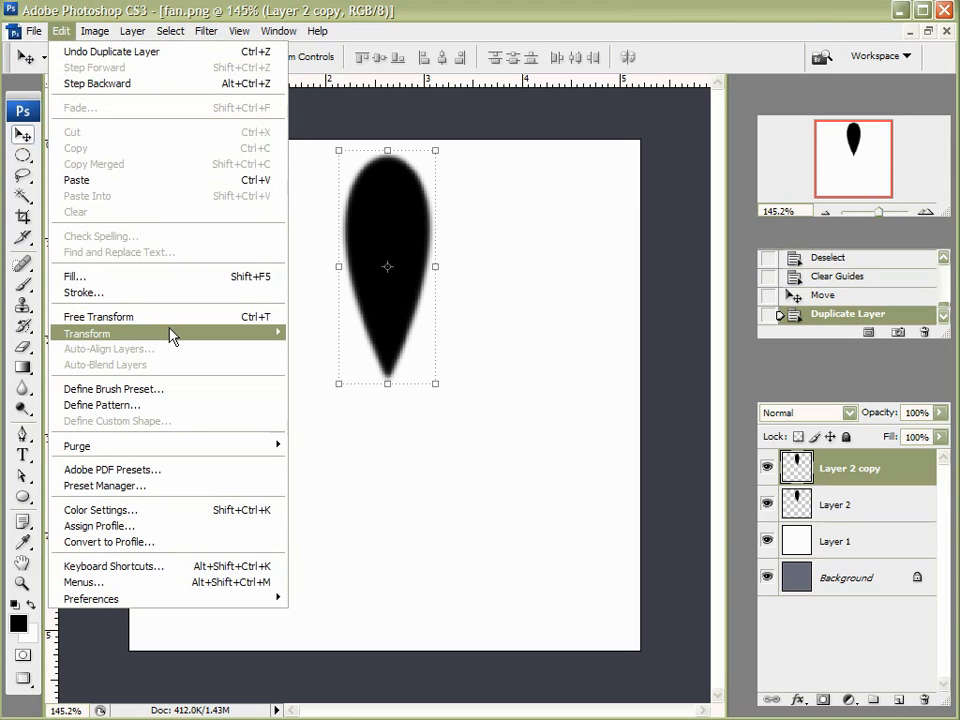
mouse_move(172, 336)
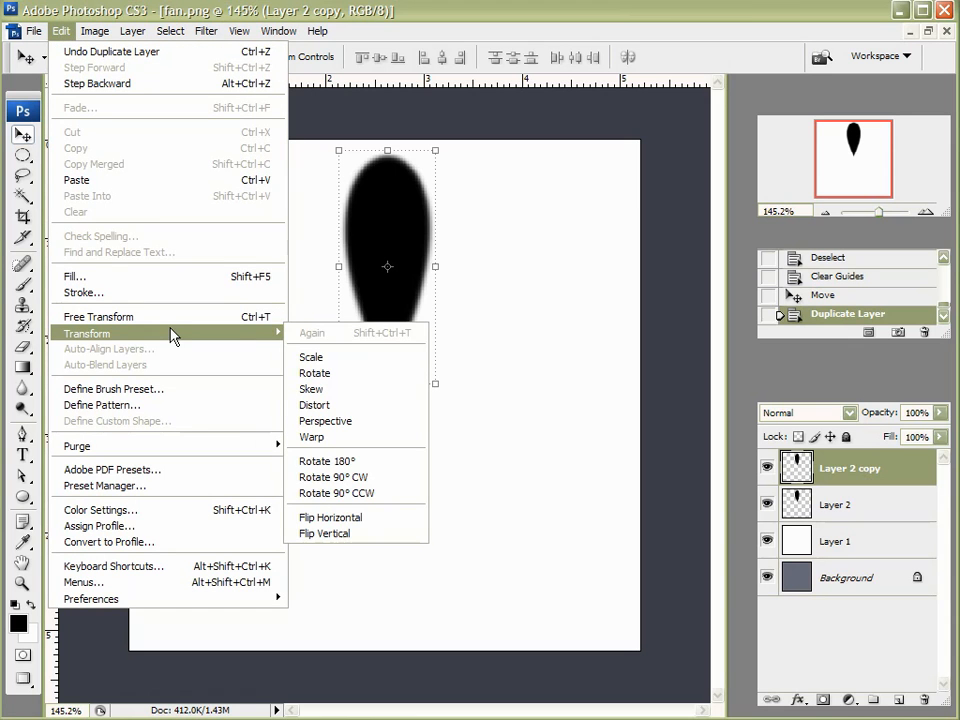
click(333, 533)
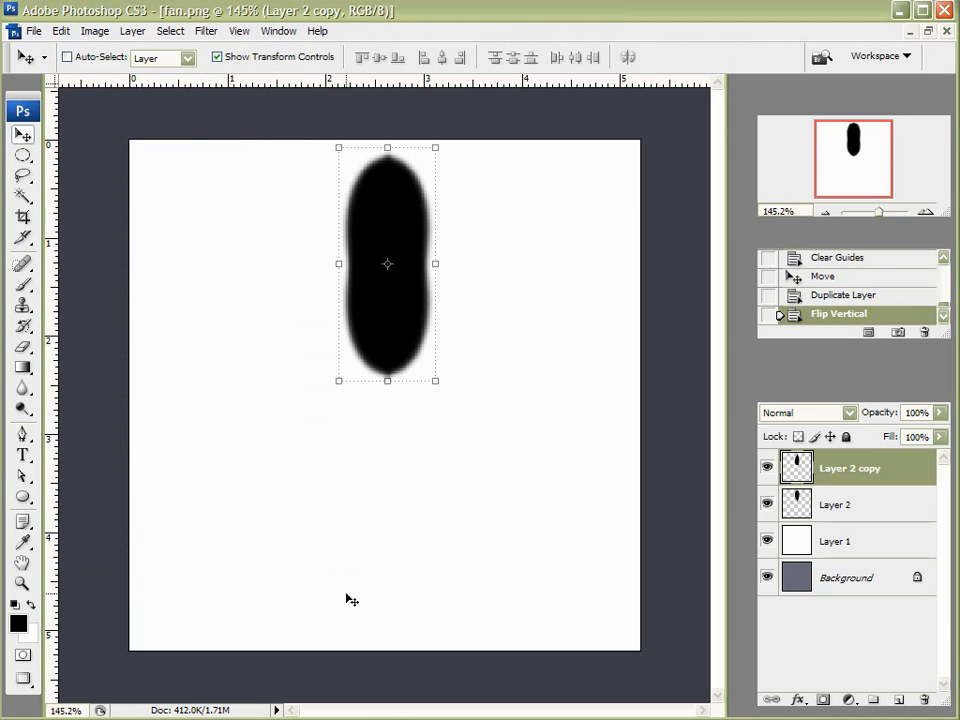
Nudge the flipped blade copy straight down until its pointed tip meets the tip of the original blade.
key(shift+Down)
key(shift+Down)
key(shift+Down)
key(shift+Down)
key(shift+Down)
key(shift+Down)
key(shift+Down)
key(shift+Down)
key(shift+Down)
key(shift+Down)
key(shift+Down)
key(shift+Down)
key(shift+Down)
key(shift+Down)
key(shift+Down)
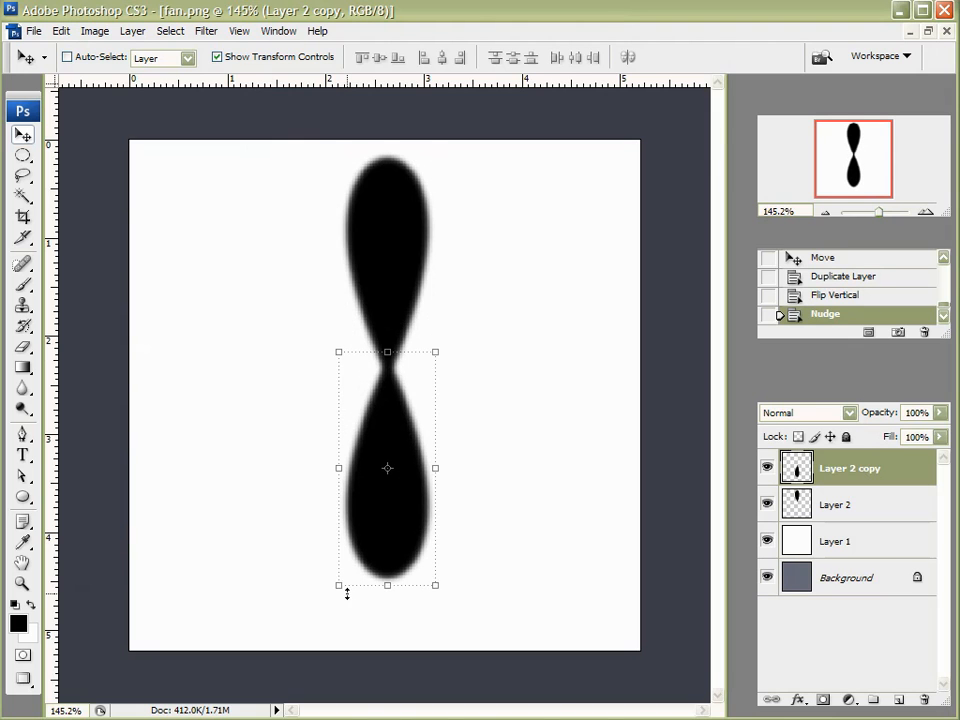
key(shift+Up)
Duplicate both blade layers together and rotate the copied pair 90° about their common centre to form a four-blade cross.
shift+click(840, 508)
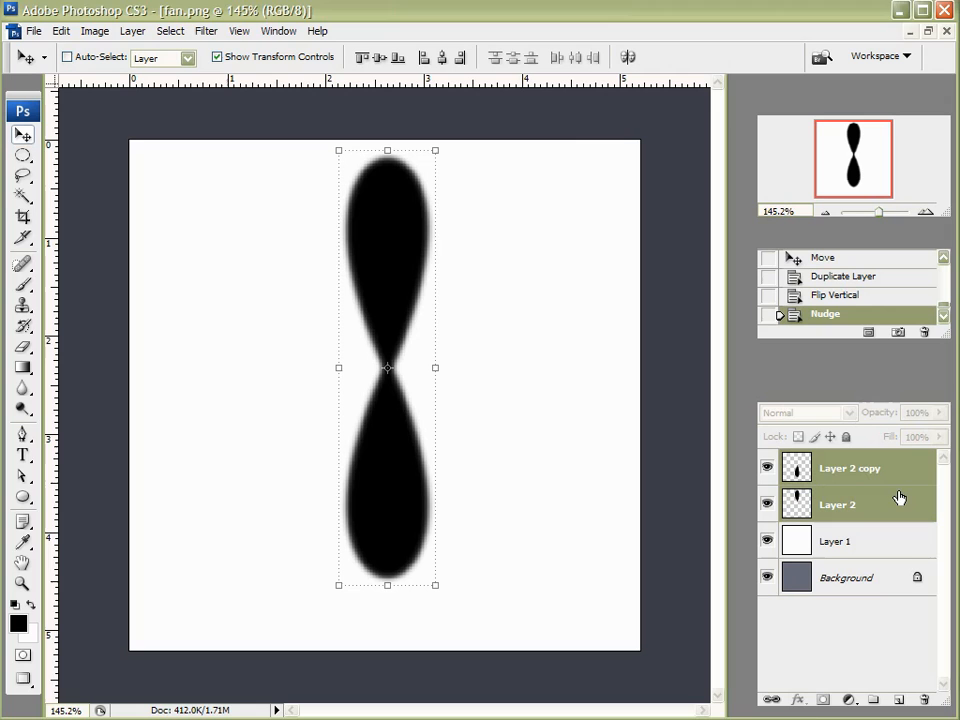
drag(904, 530, 898, 699)
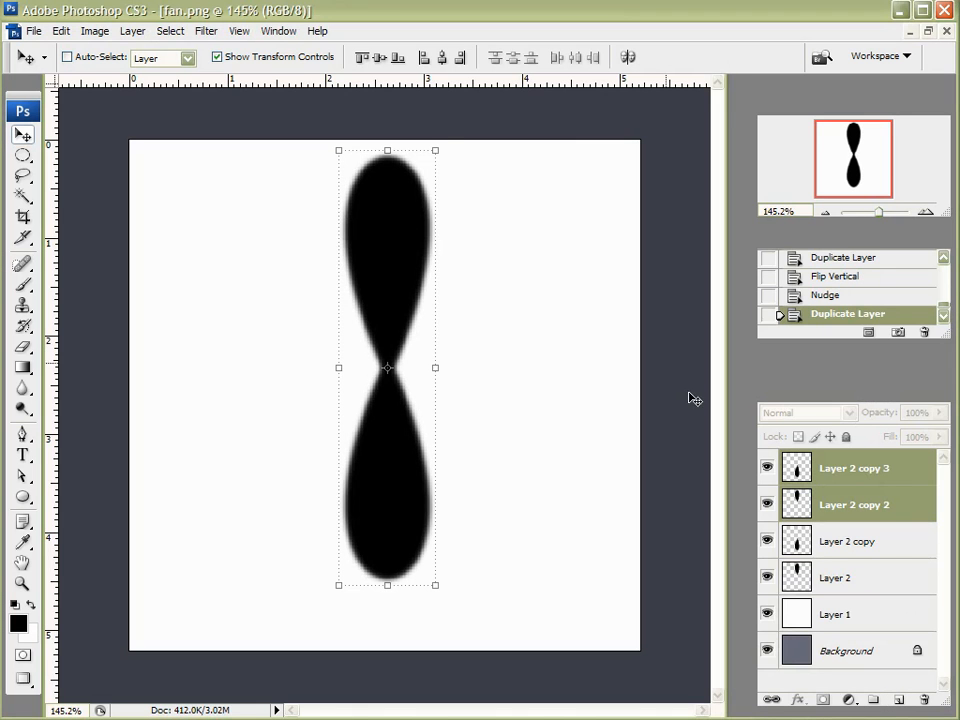
drag(448, 146, 546, 400)
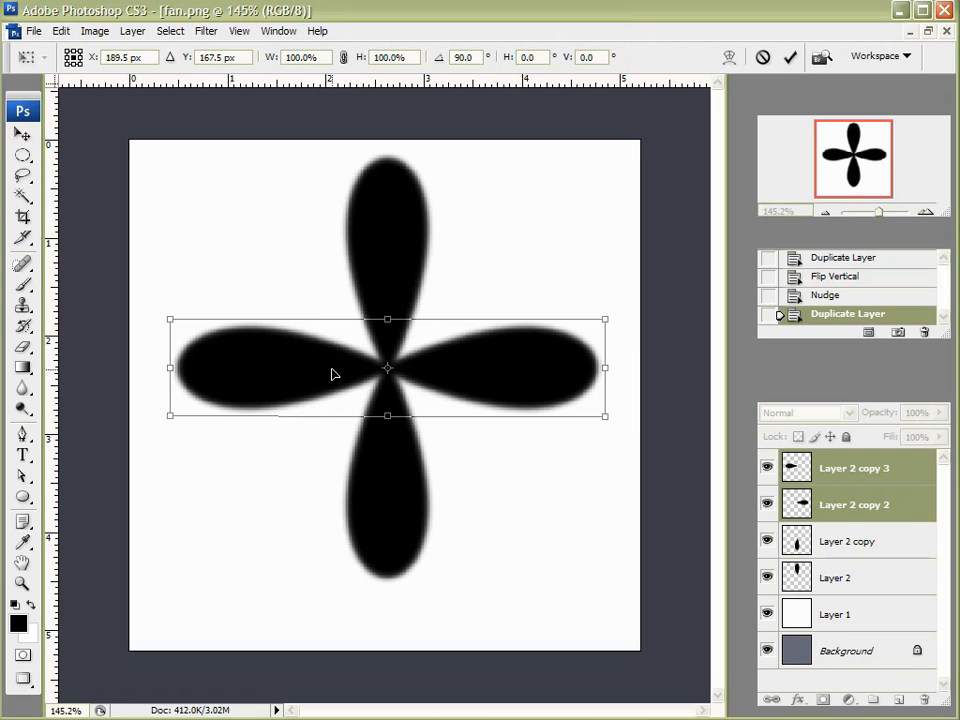
scroll(333, 373, up, 1)
click(790, 58)
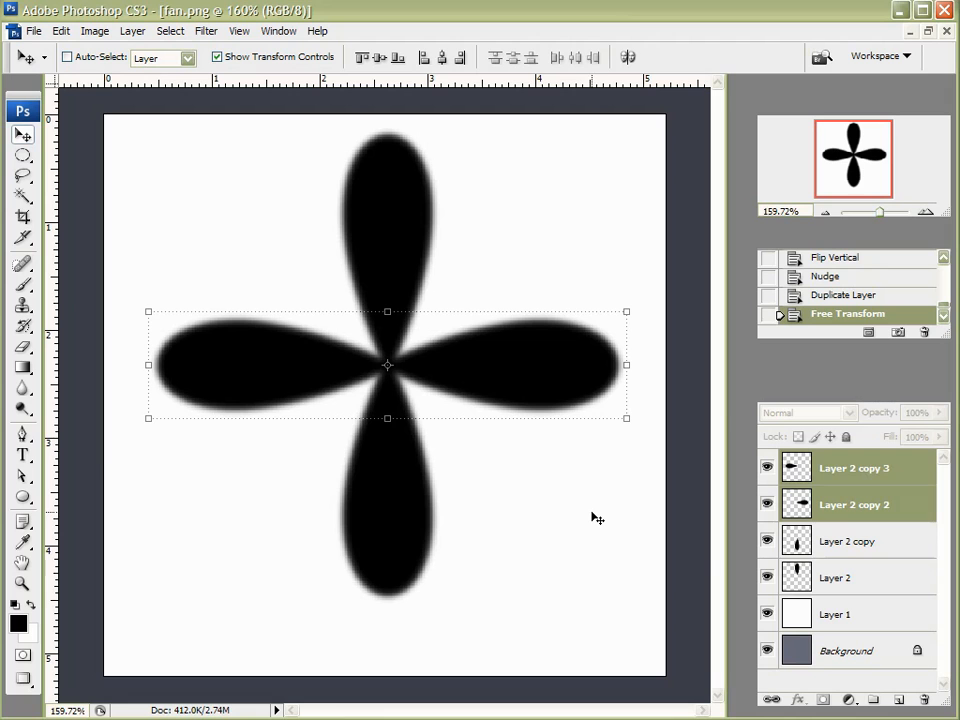
click(827, 545)
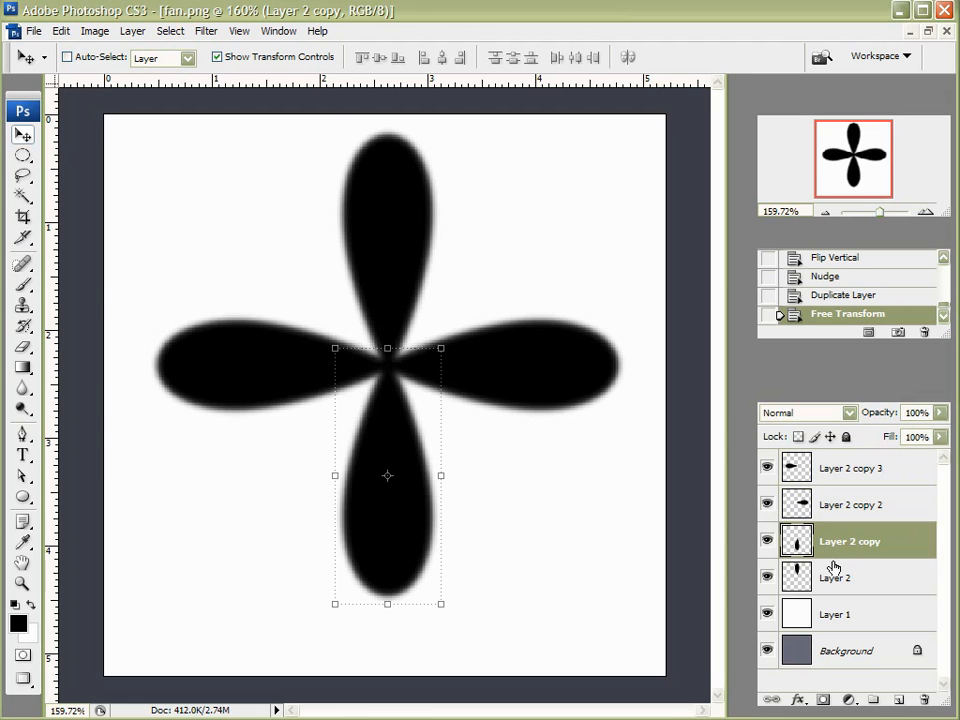
shift+click(838, 579)
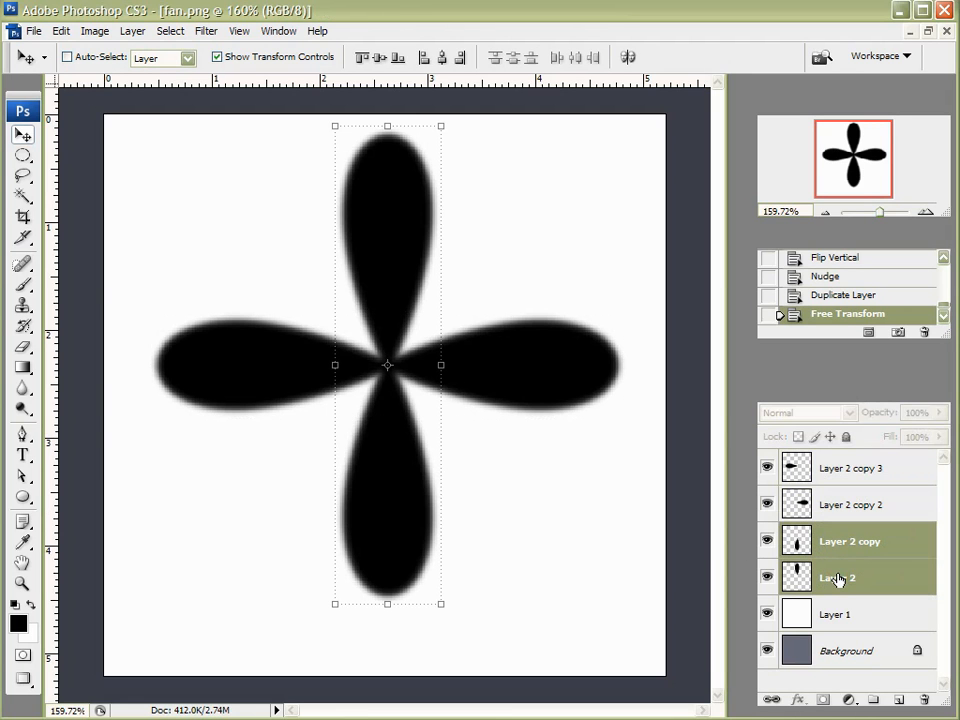
click(840, 502)
shift+click(850, 469)
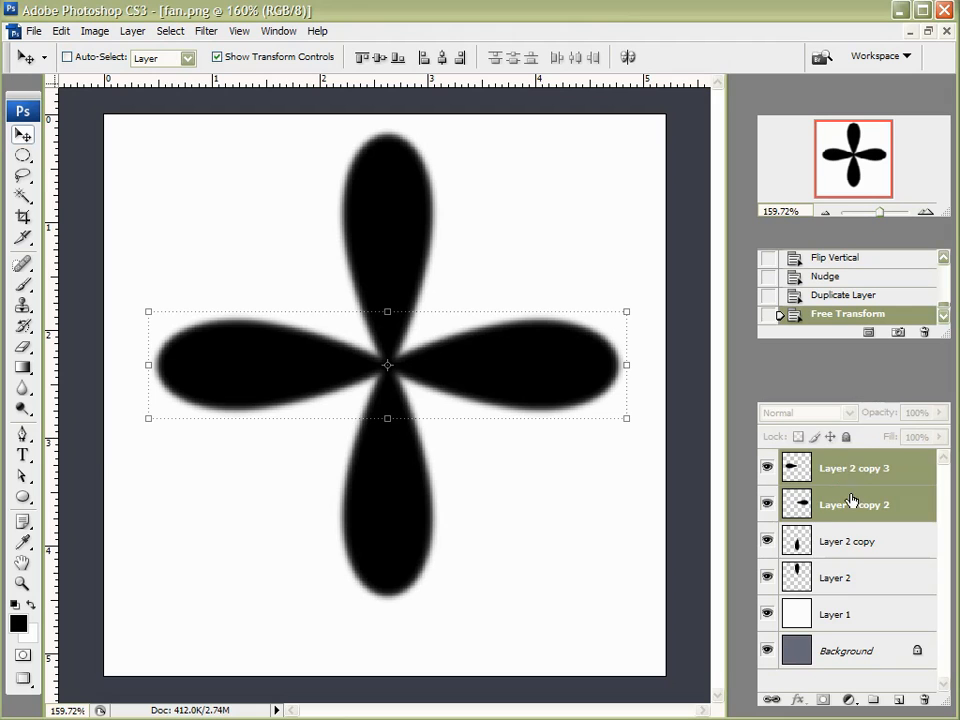
click(850, 584)
shift+click(858, 468)
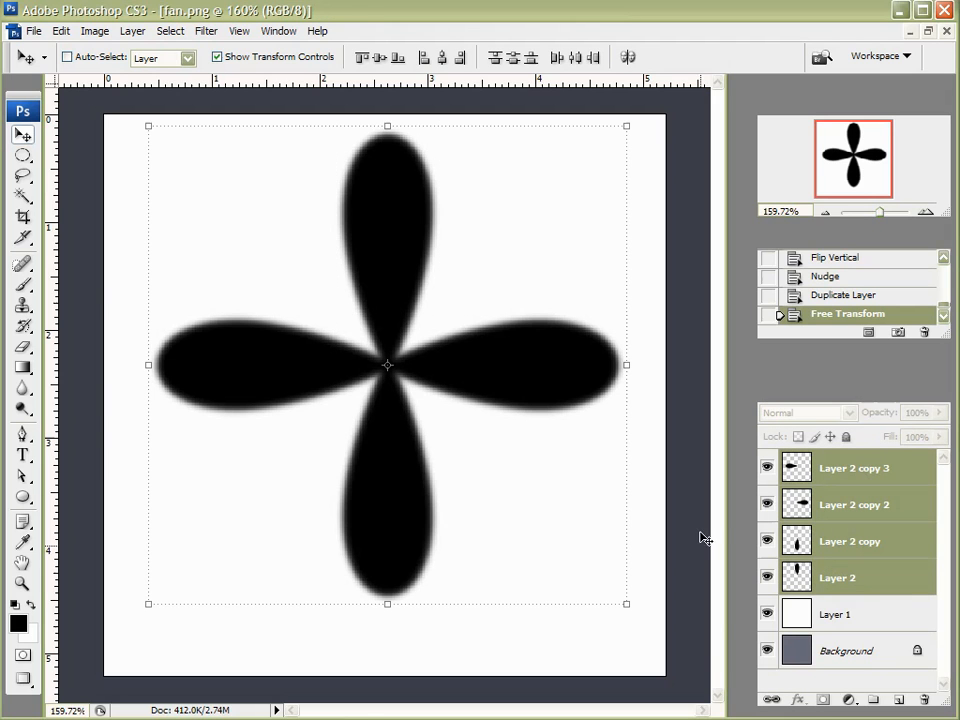
click(871, 704)
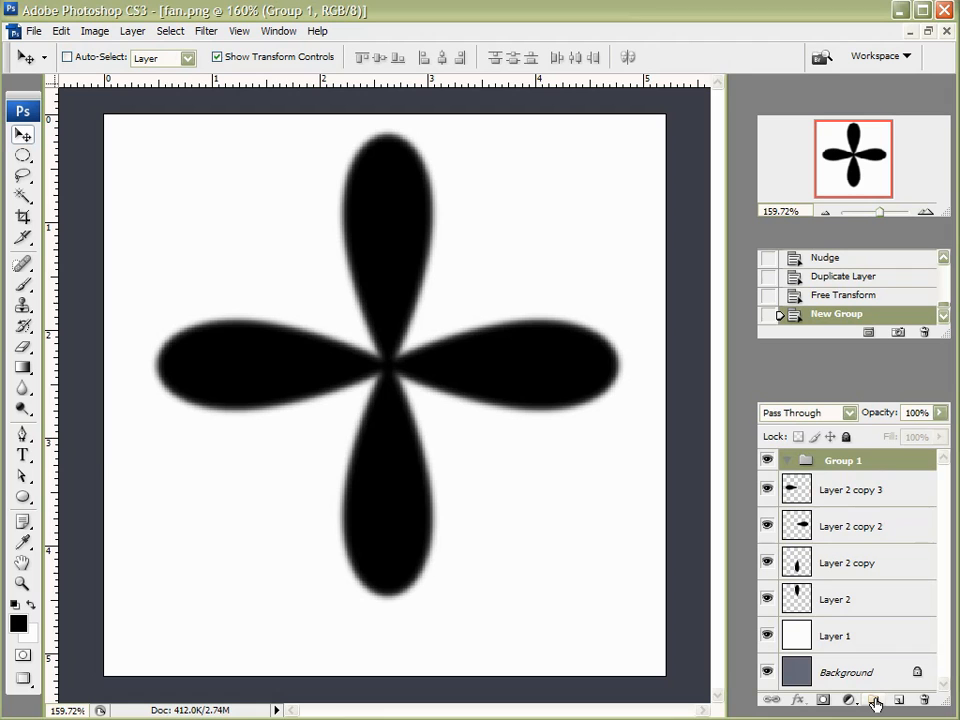
click(817, 295)
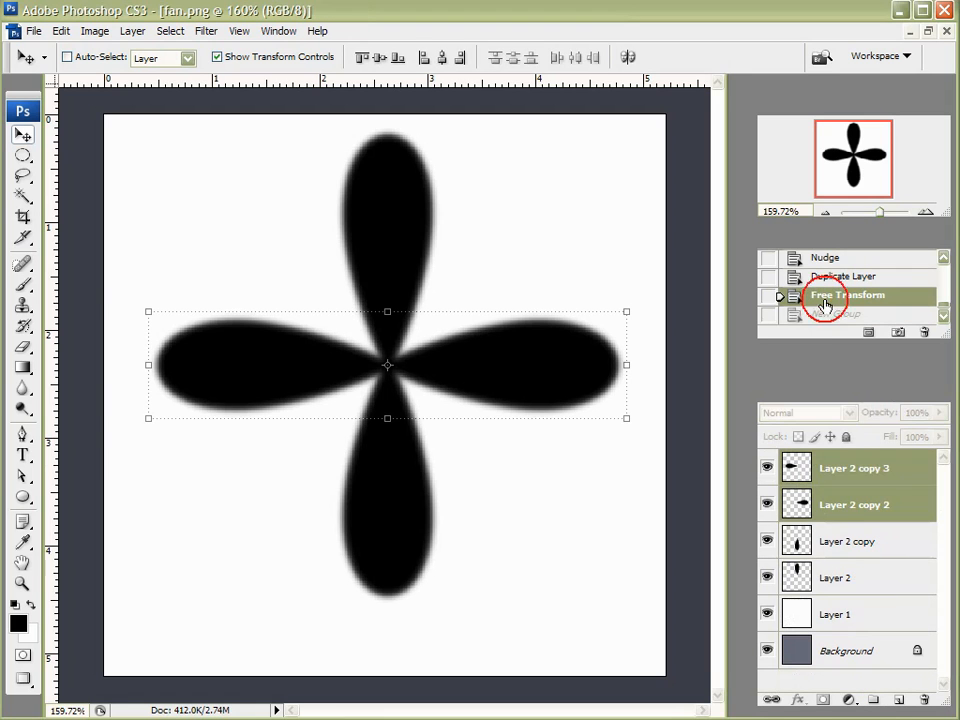
Group the four blade layers, from Layer 2 through Layer 2 copy 3, into one layer group.
click(855, 578)
shift+click(862, 470)
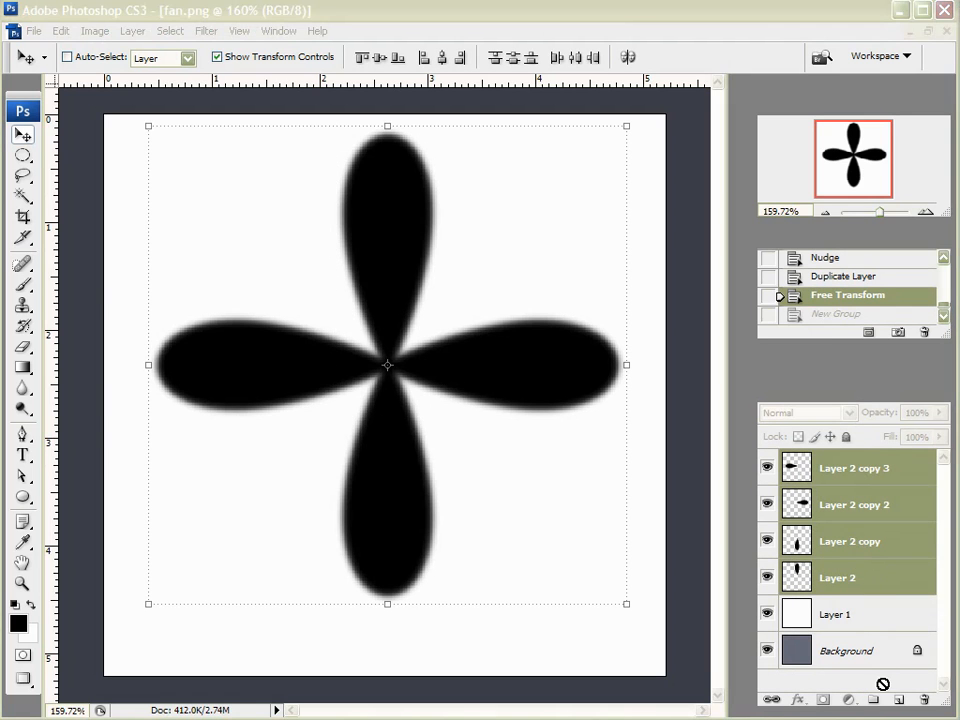
drag(875, 699, 874, 699)
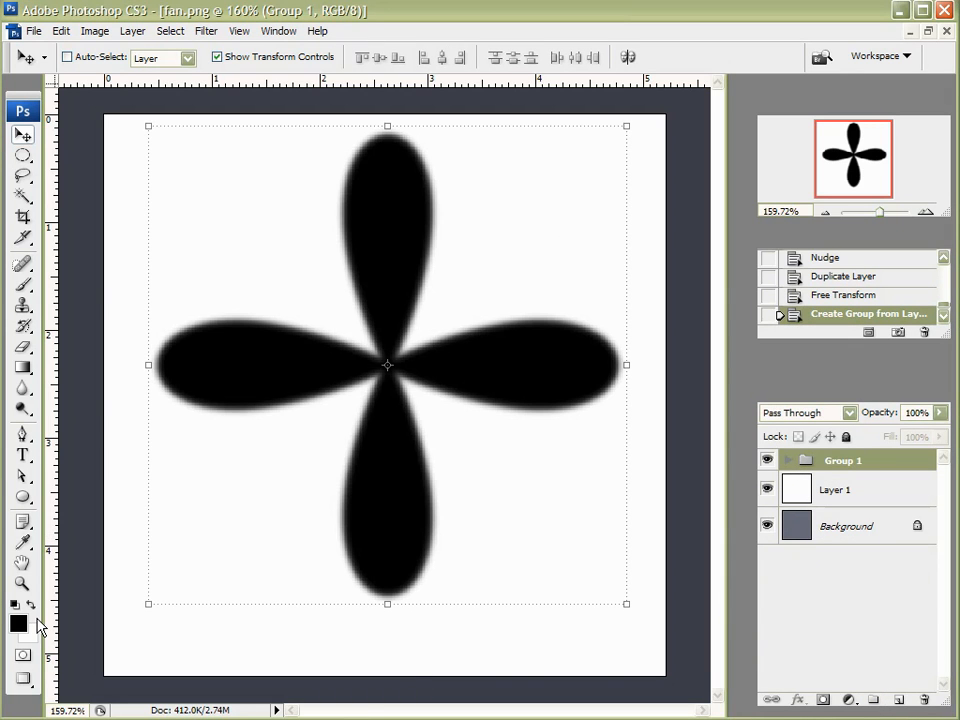
Centre the blade group vertically and horizontally on the canvas, then clear the selection.
key(ctrl+a)
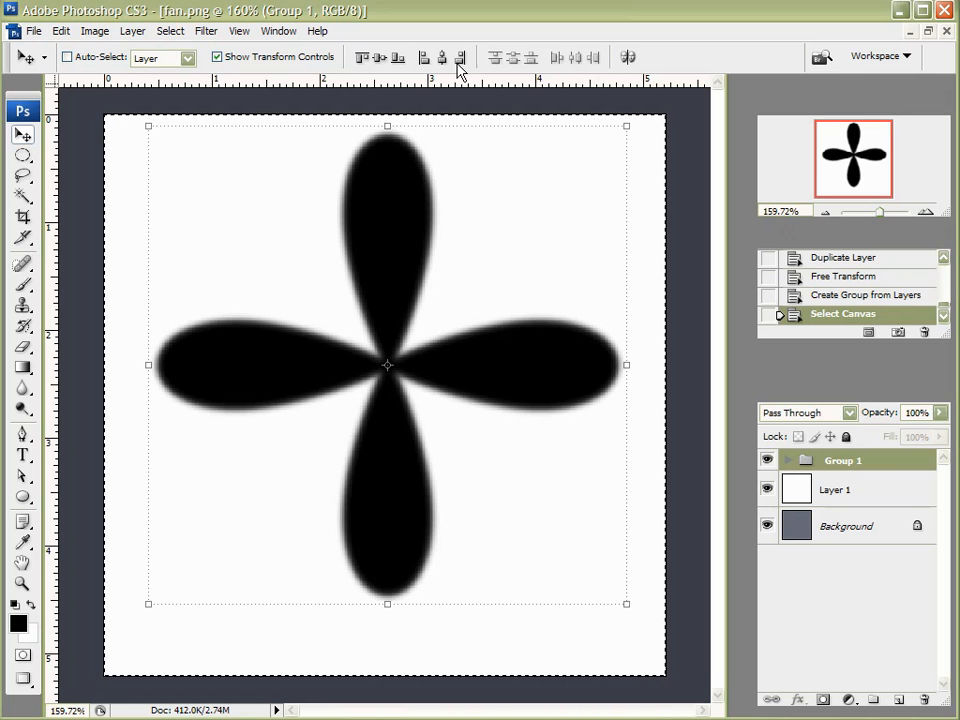
click(380, 57)
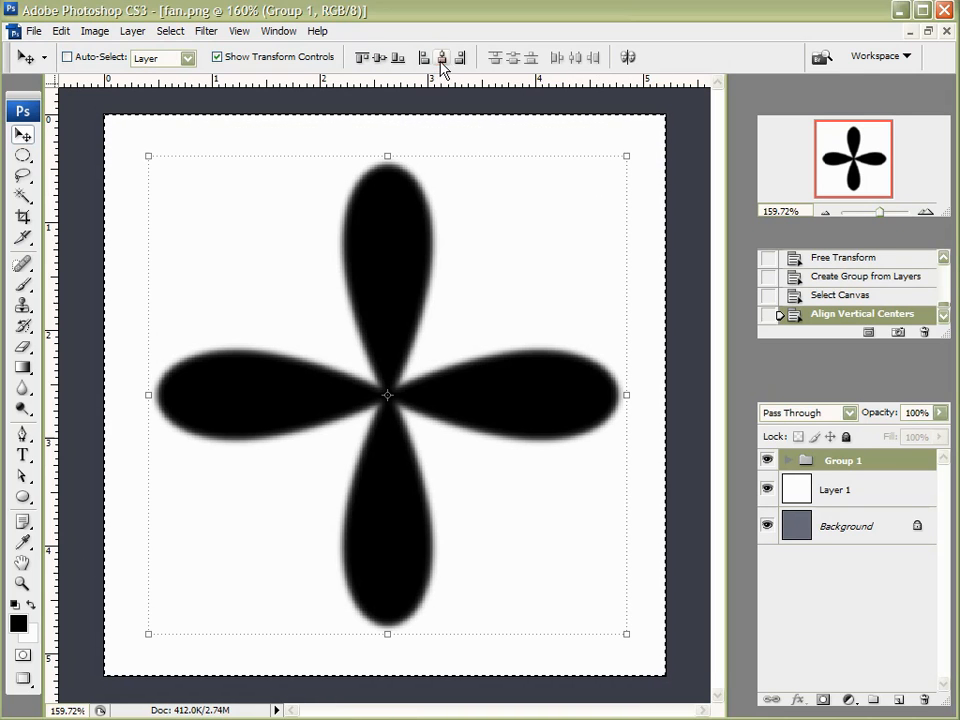
click(442, 57)
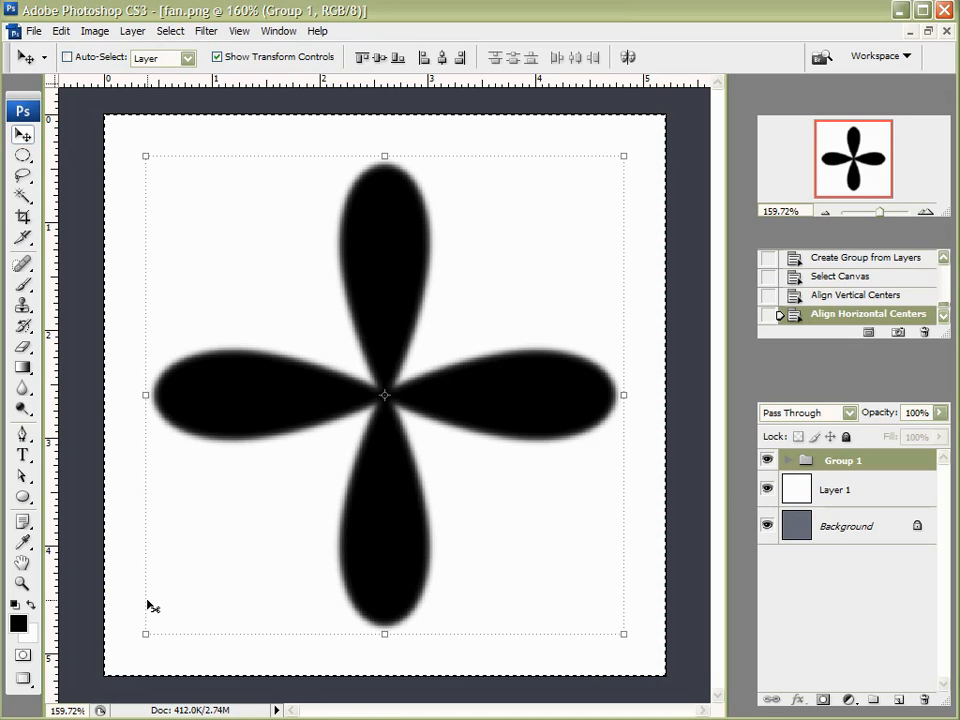
key(ctrl+d)
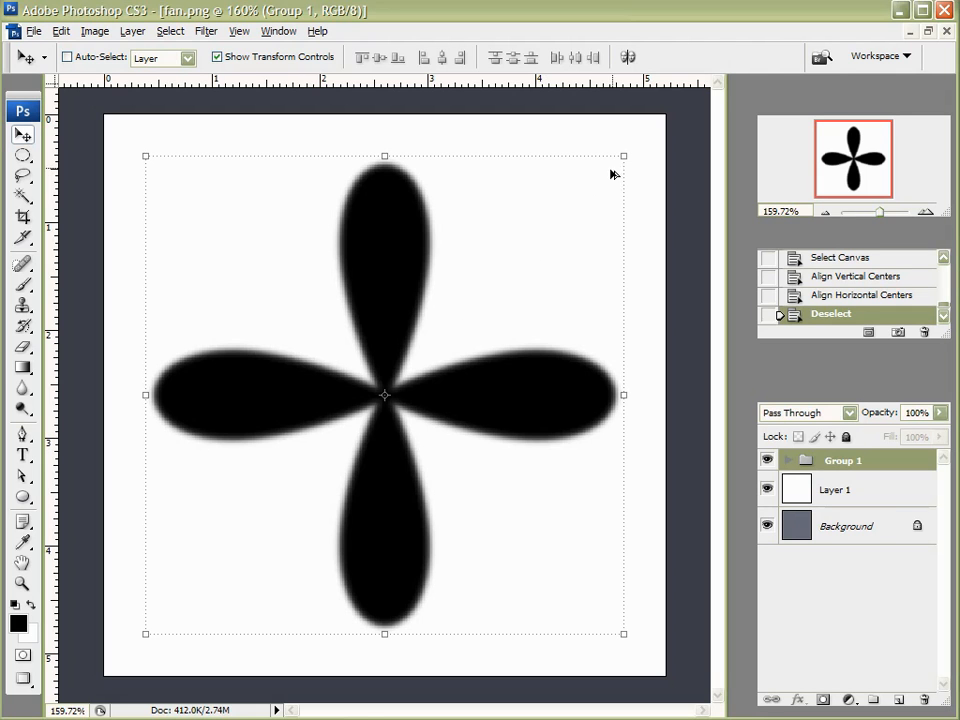
Scale the blade group proportionally to about 113% around its centre so it nearly fills the canvas.
drag(625, 157, 655, 125)
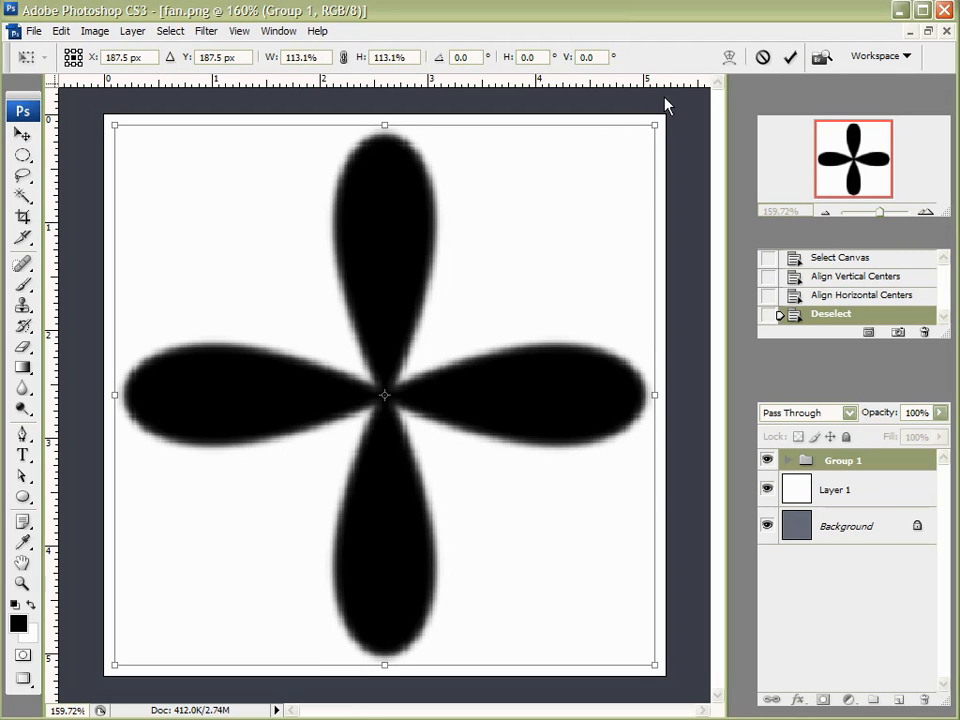
click(791, 58)
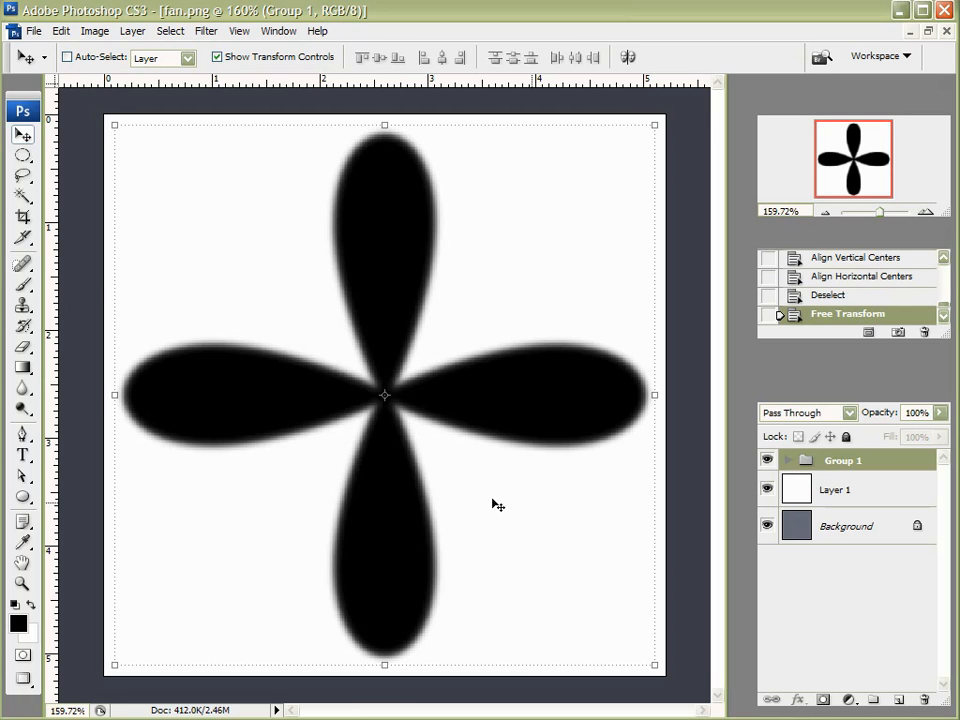
drag(388, 456, 411, 452)
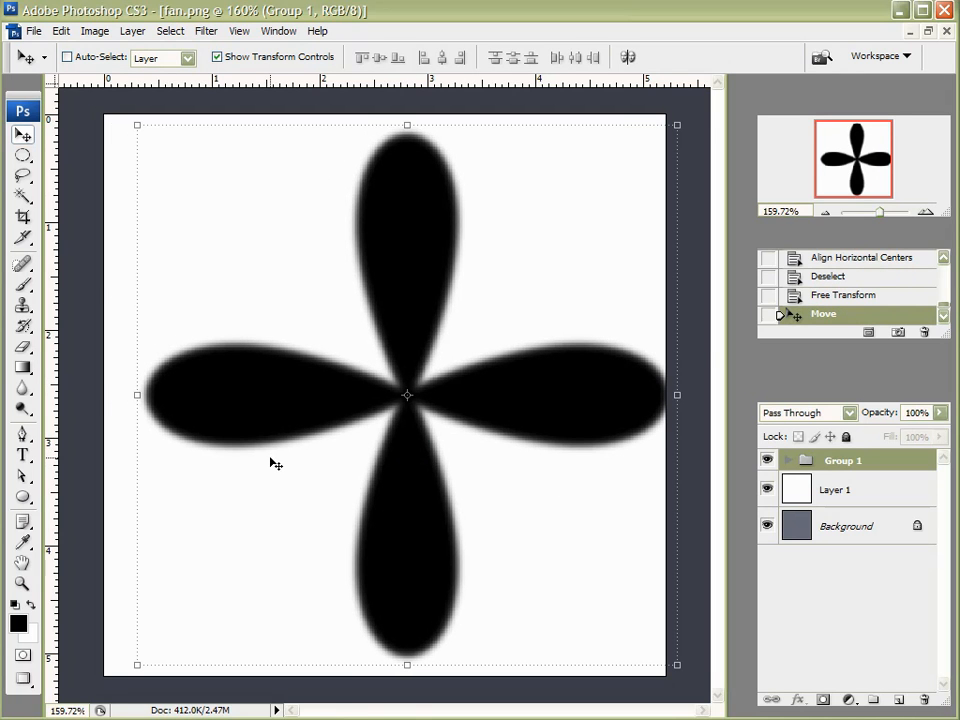
click(829, 298)
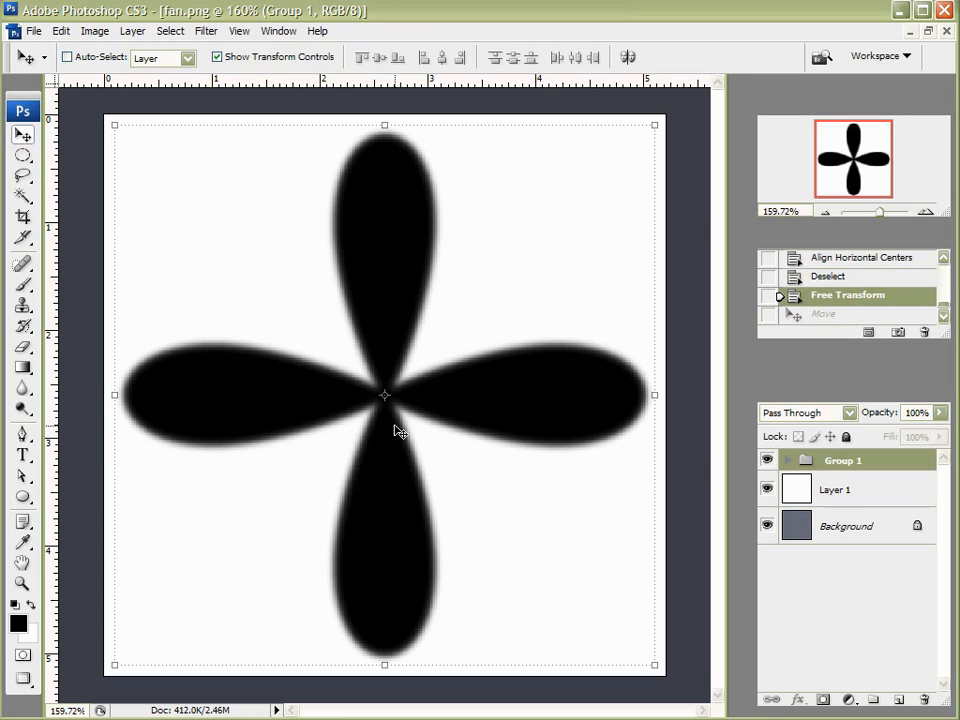
Save the artwork as a JPEG copy named "fan blade" and close fan.png without saving its changes.
click(35, 31)
click(66, 246)
click(600, 238)
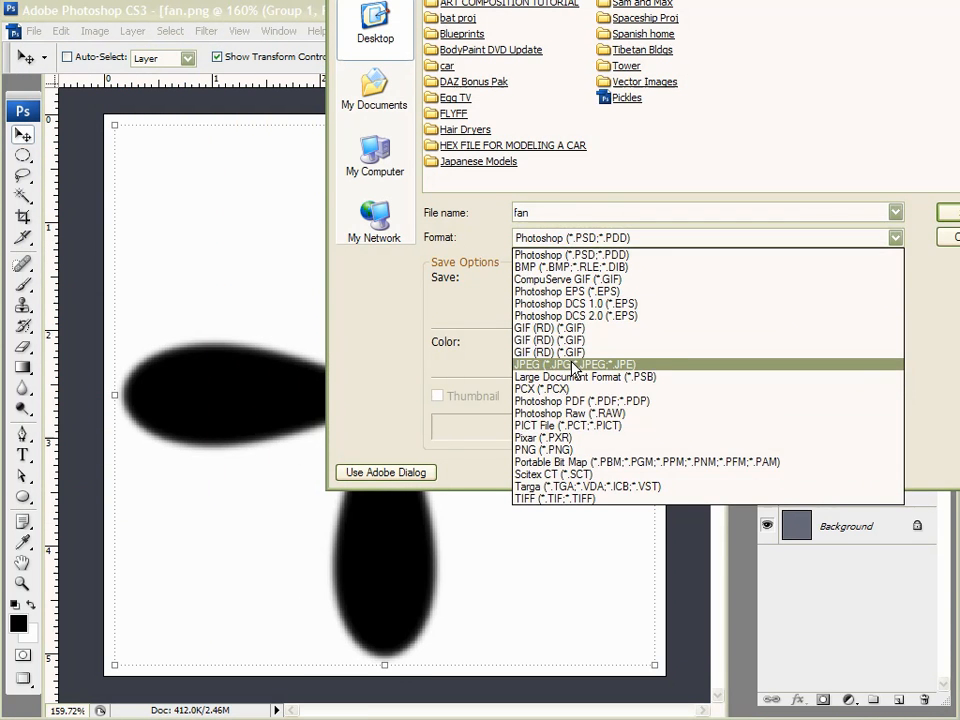
click(580, 364)
click(593, 206)
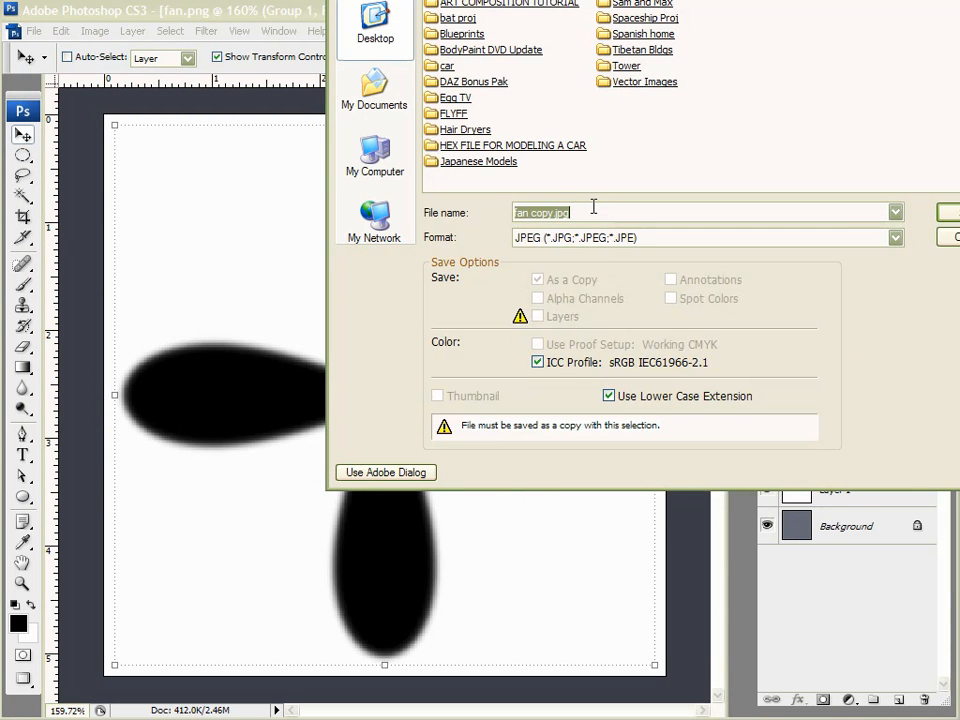
text(fan bl)
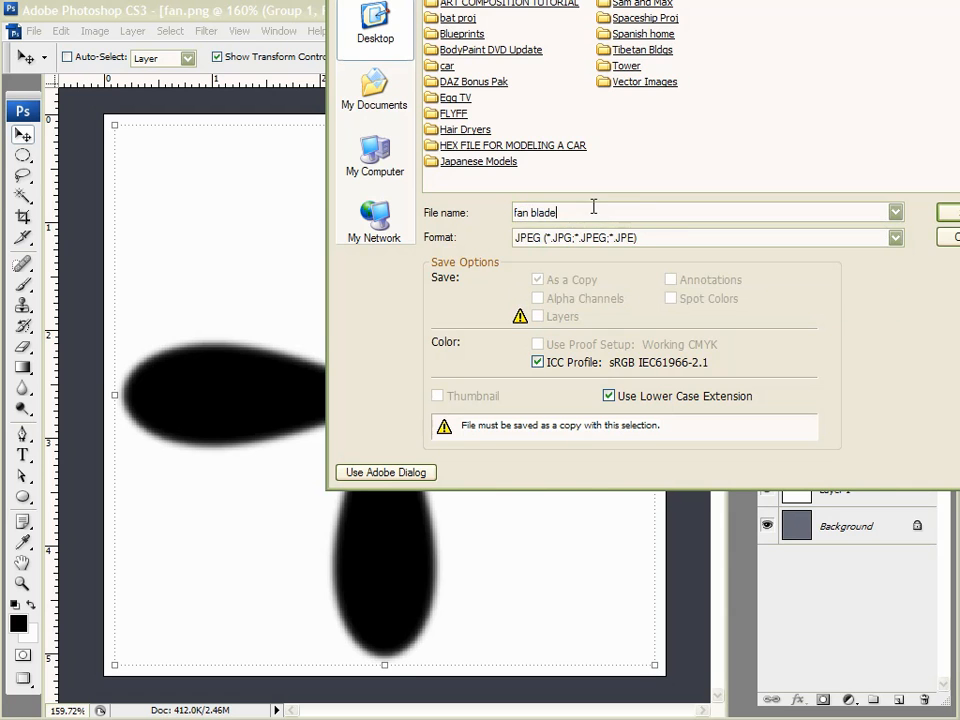
text(ade)
key(Return)
click(519, 68)
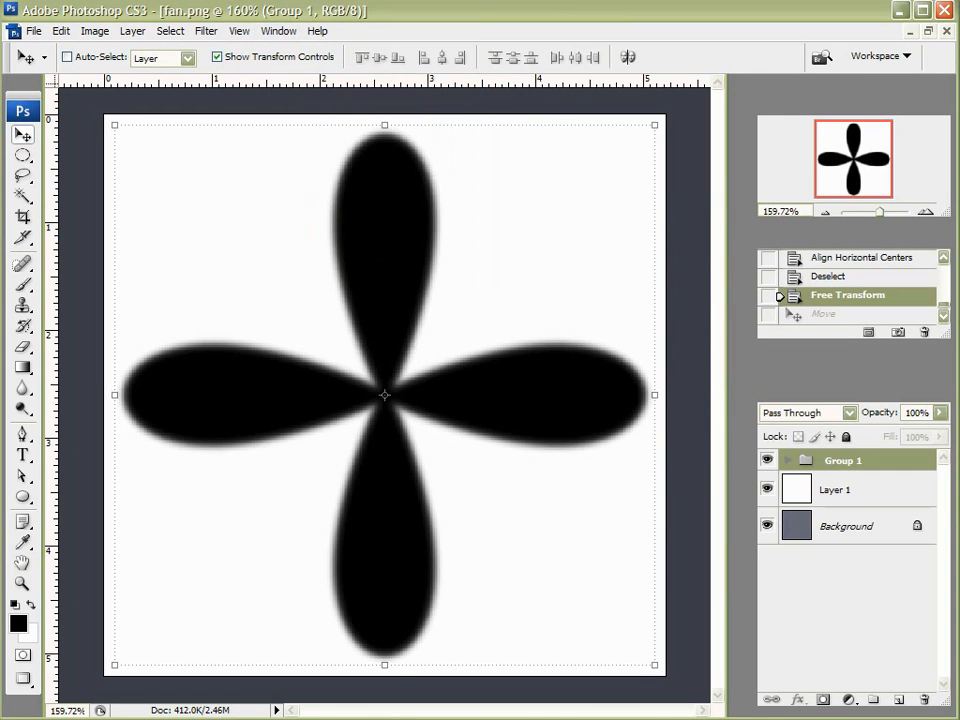
click(948, 32)
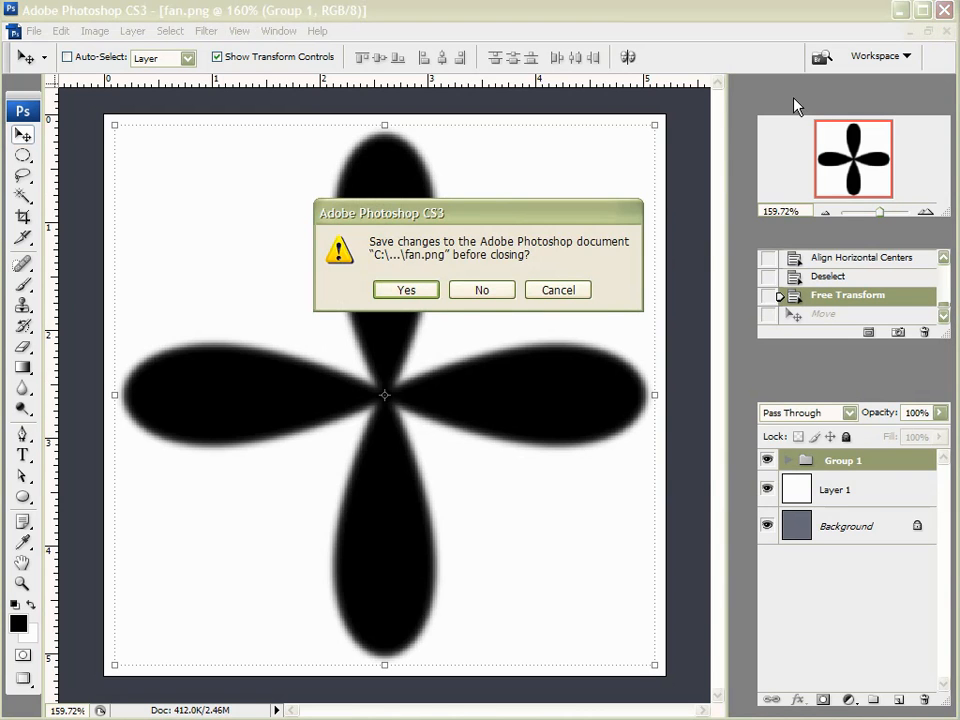
click(514, 294)
Create a new 2 by 2 inch RGB document with a white background at 200 pixels/inch.
click(14, 31)
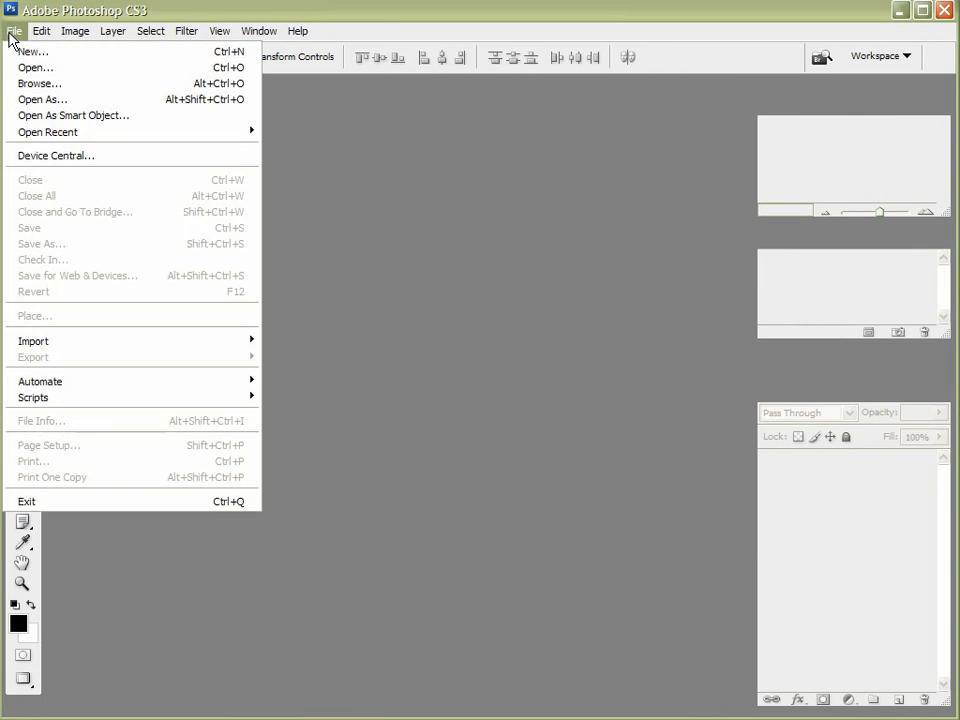
click(25, 52)
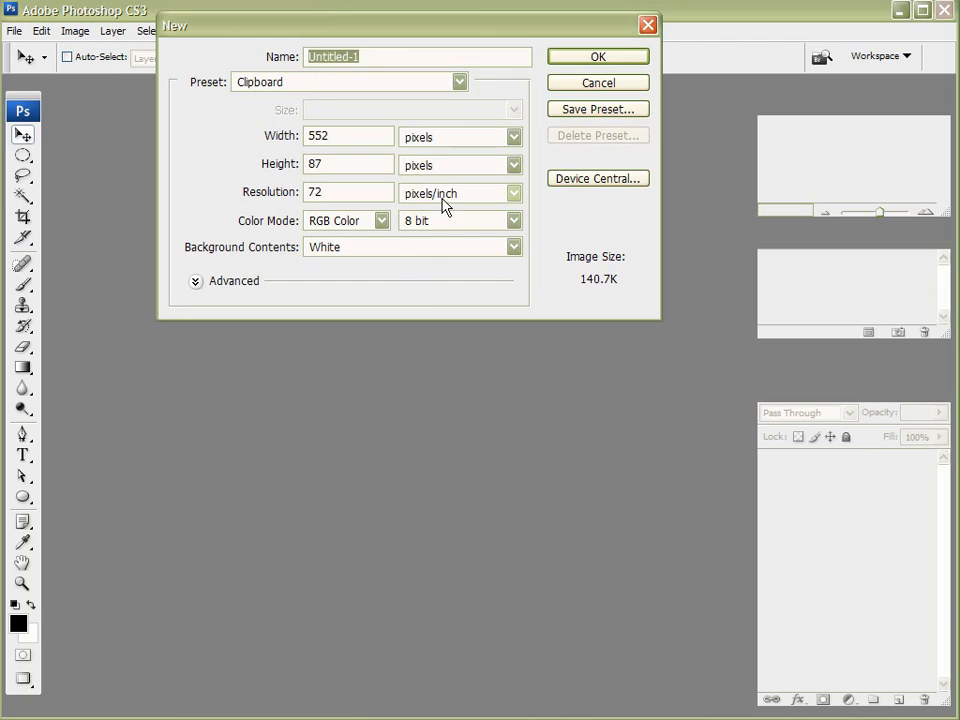
click(452, 139)
click(425, 170)
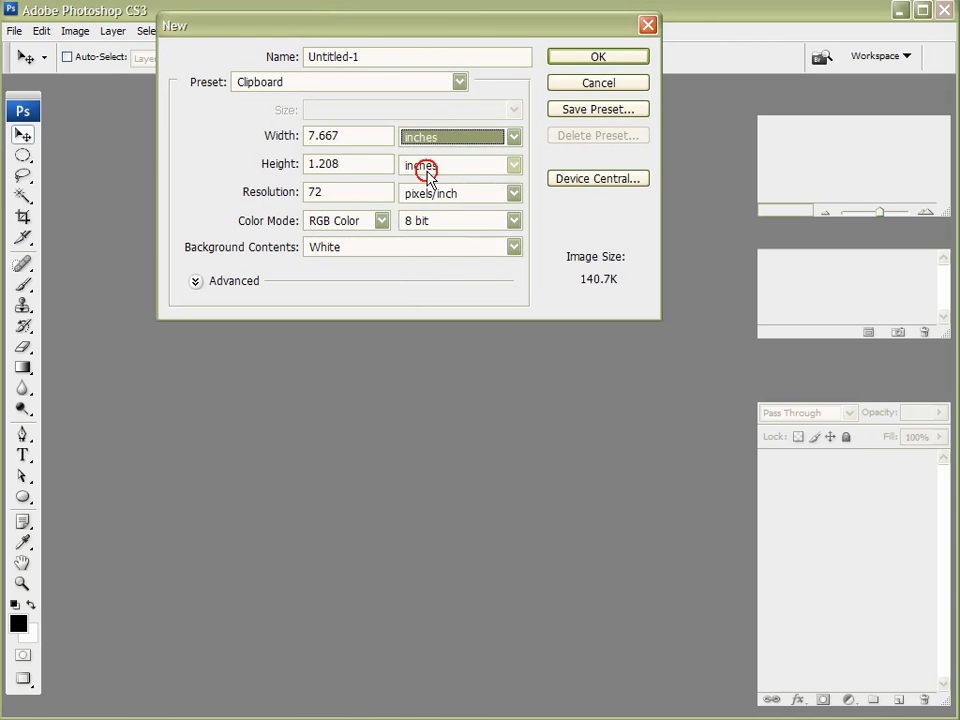
click(345, 136)
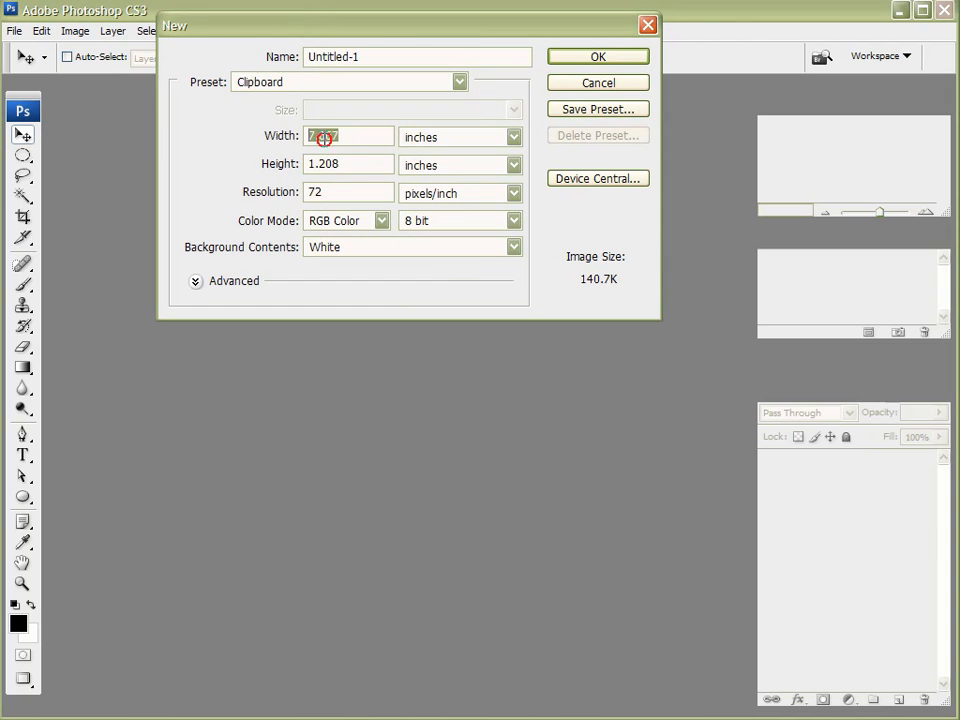
text(2)
click(358, 163)
text(2)
click(349, 191)
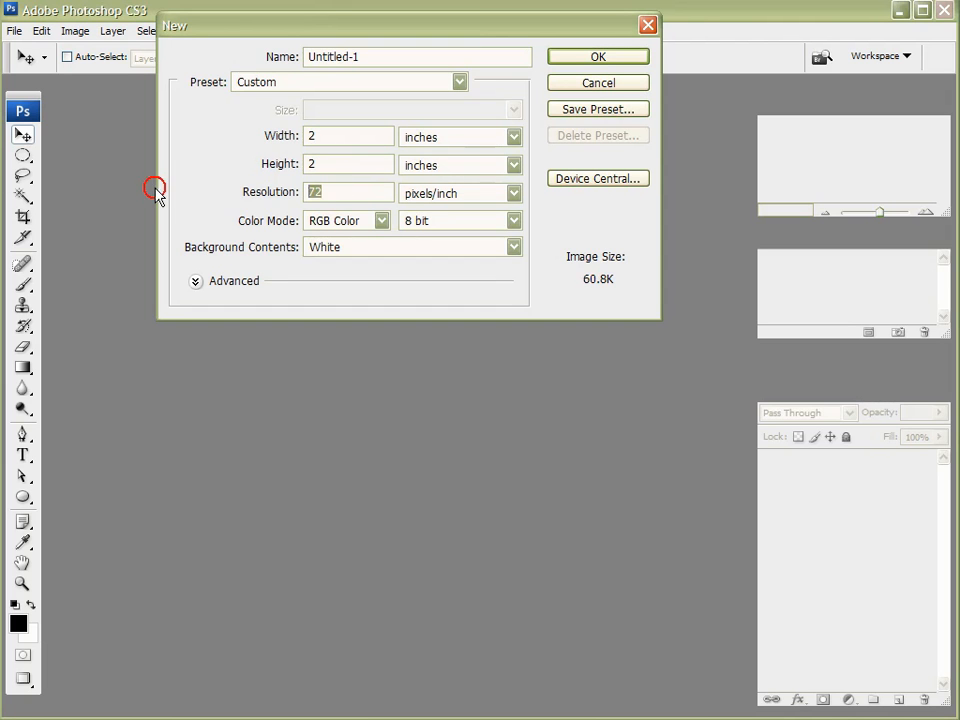
text(200)
click(600, 58)
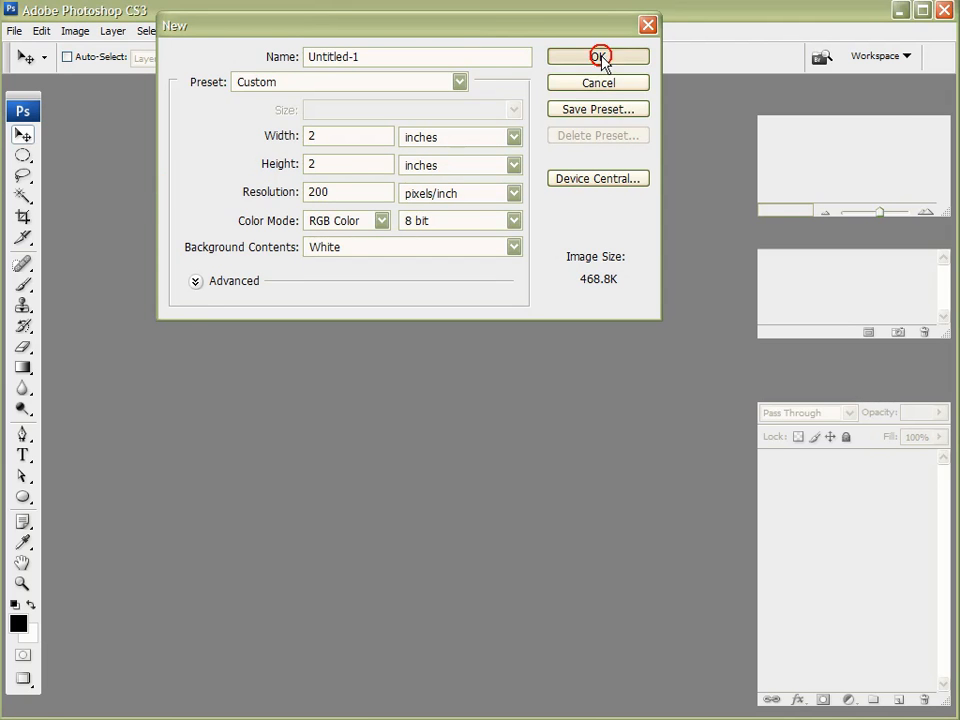
Add a new layer and fill a circular selection about 1 inch across with black near the canvas centre.
scroll(500, 350, up, 3)
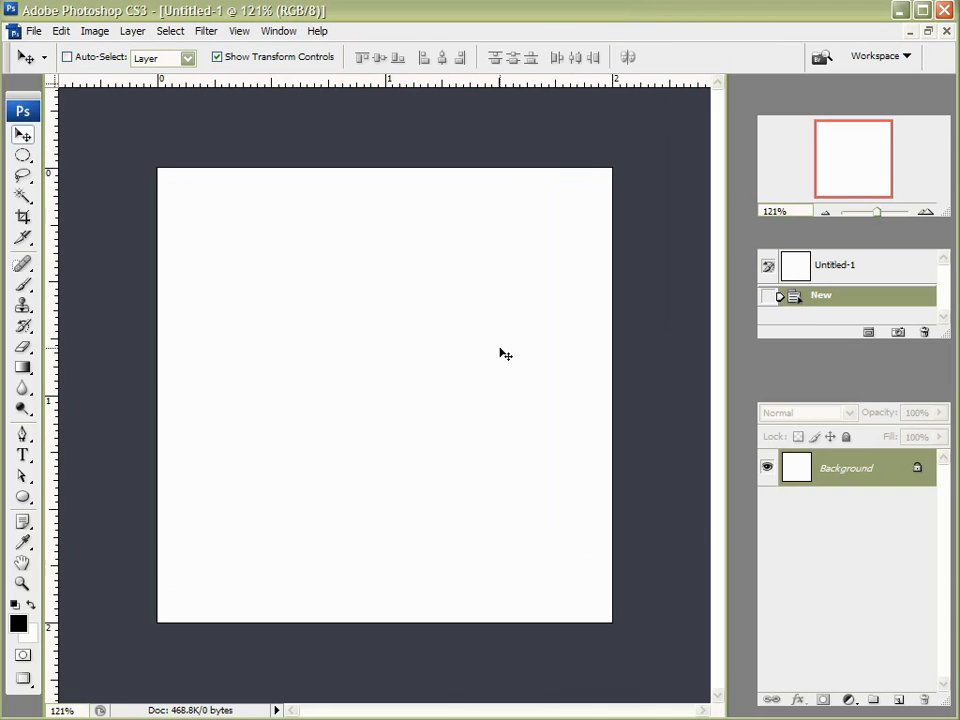
click(899, 700)
click(21, 157)
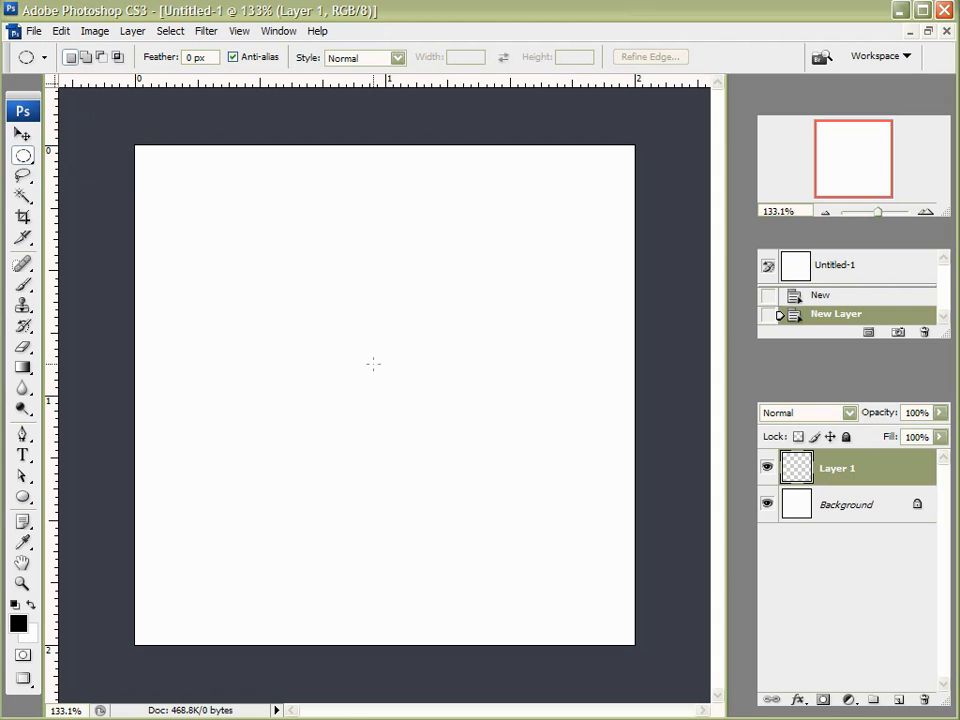
drag(280, 282, 342, 539)
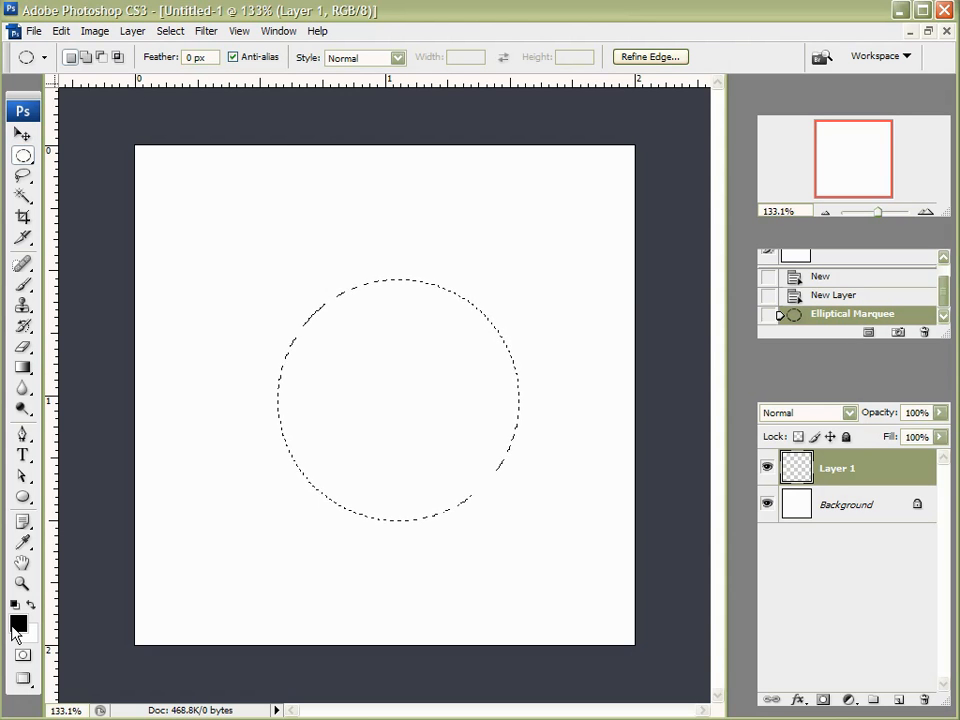
key(alt+BackSpace)
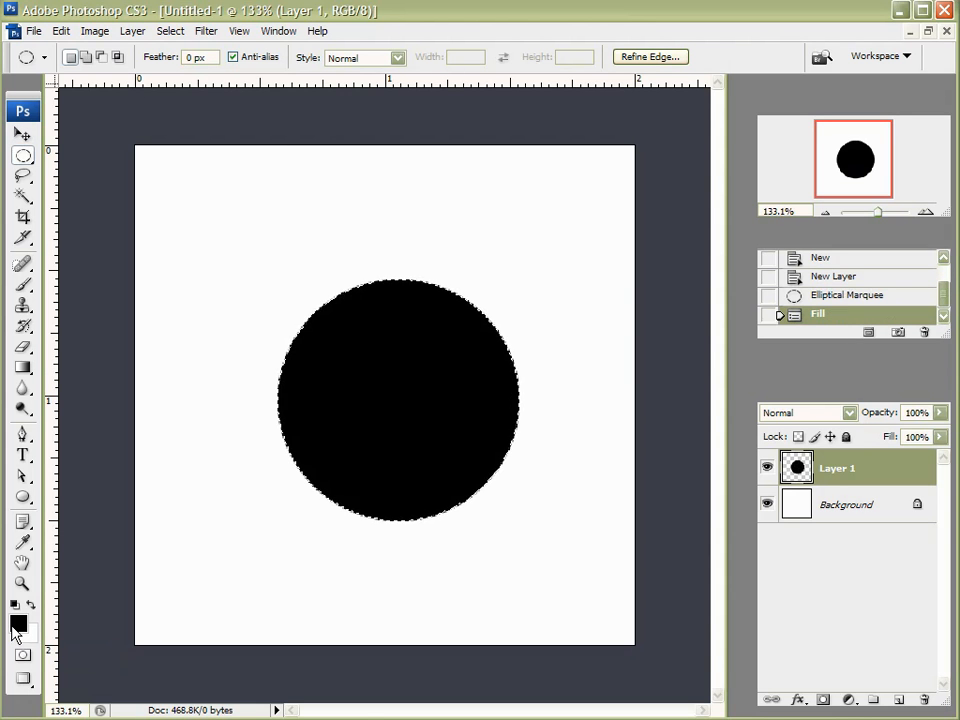
Align the black circle to the canvas's vertical and horizontal centres.
click(22, 133)
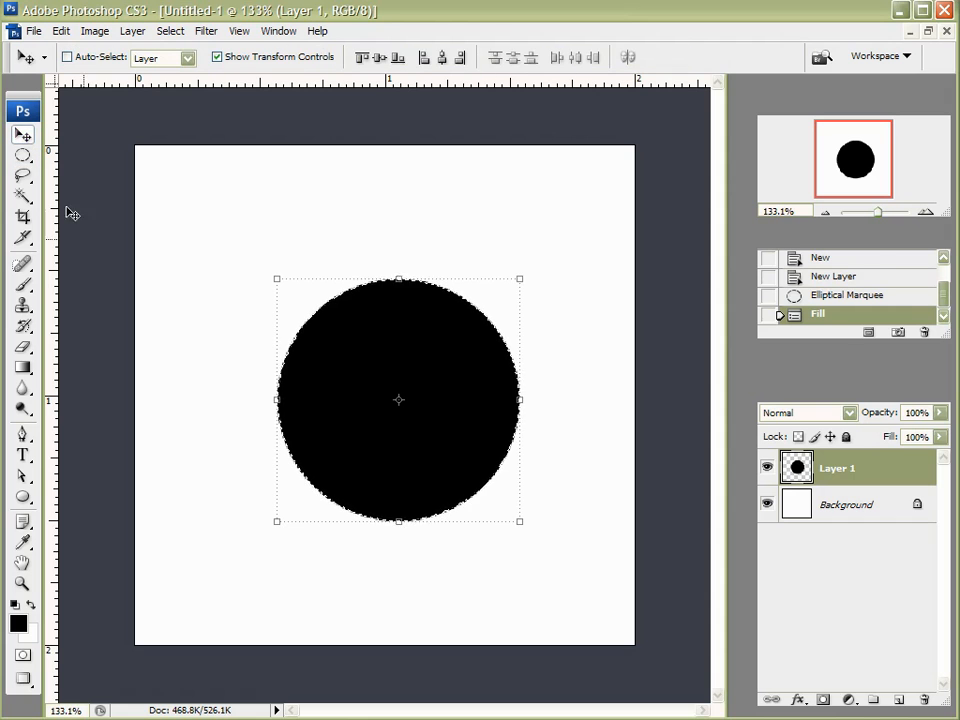
key(ctrl+a)
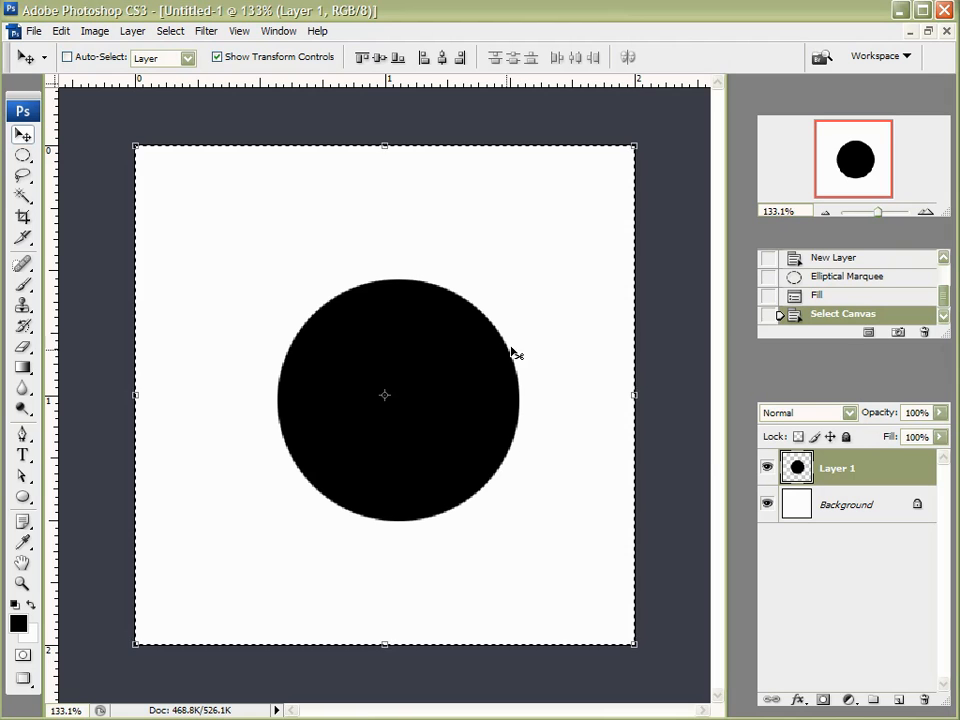
click(380, 60)
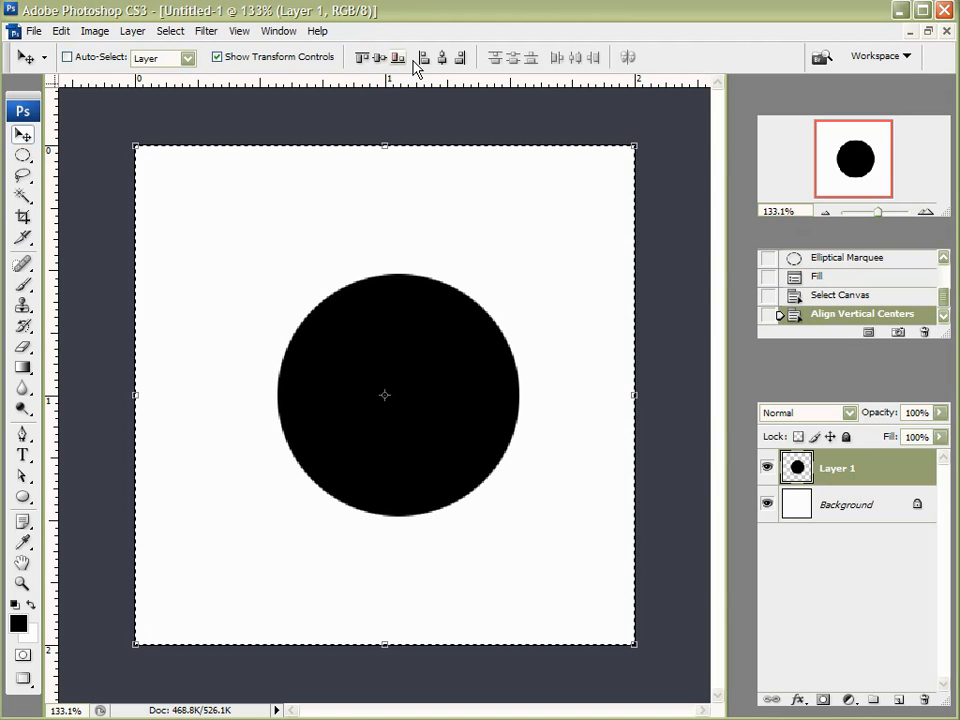
click(442, 60)
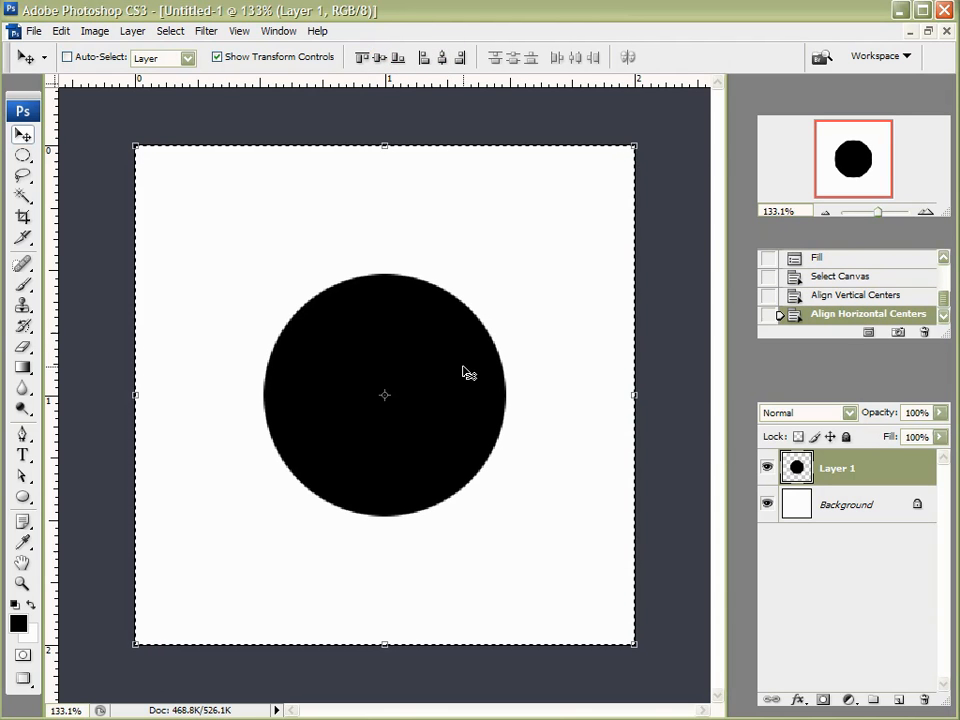
Deselect the canvas and place a duplicate of the centred black circle over its upper-right corner.
key(ctrl+d)
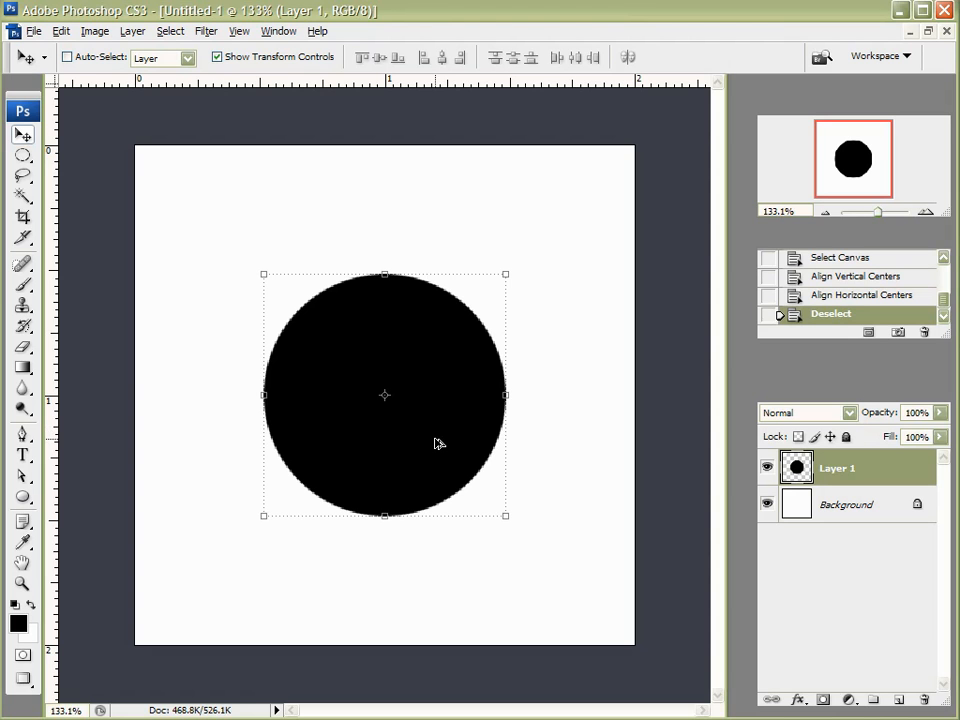
drag(435, 443, 603, 259)
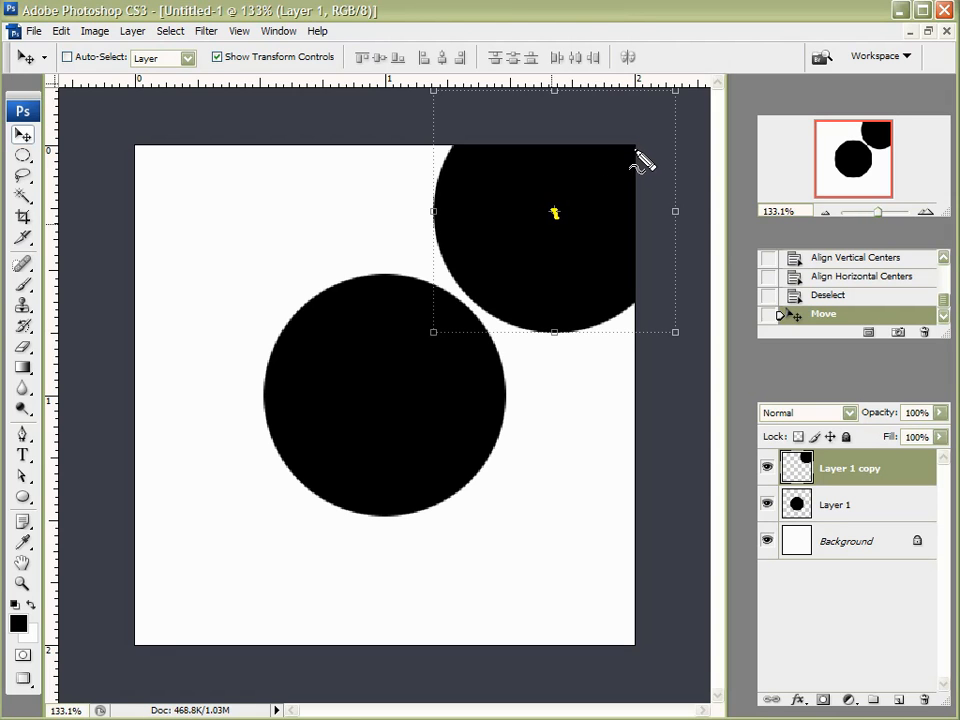
drag(636, 144, 638, 147)
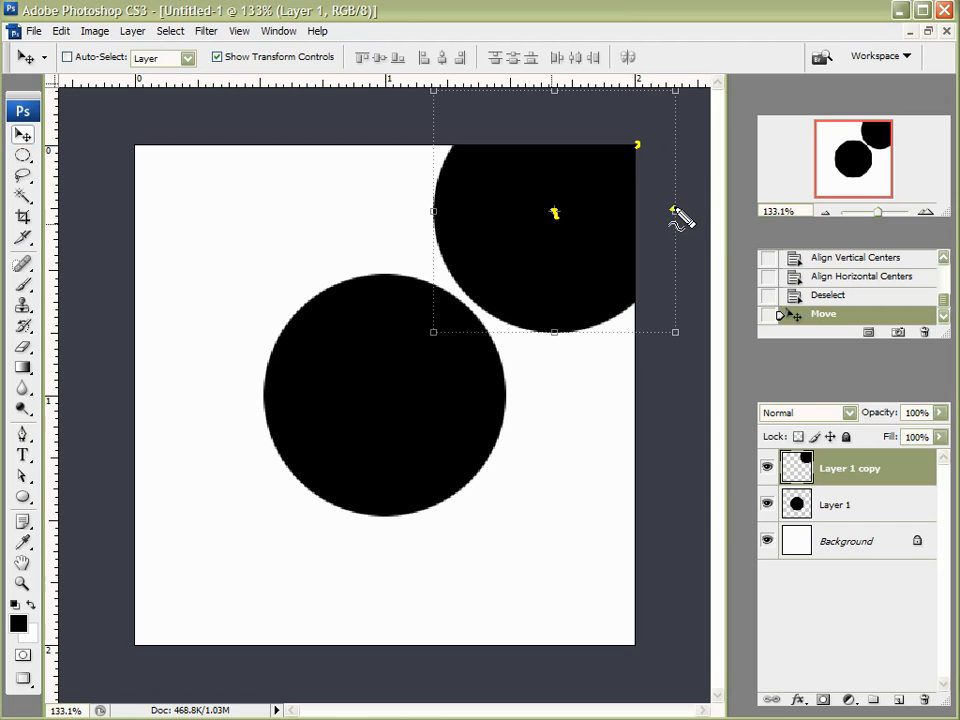
click(674, 210)
click(555, 93)
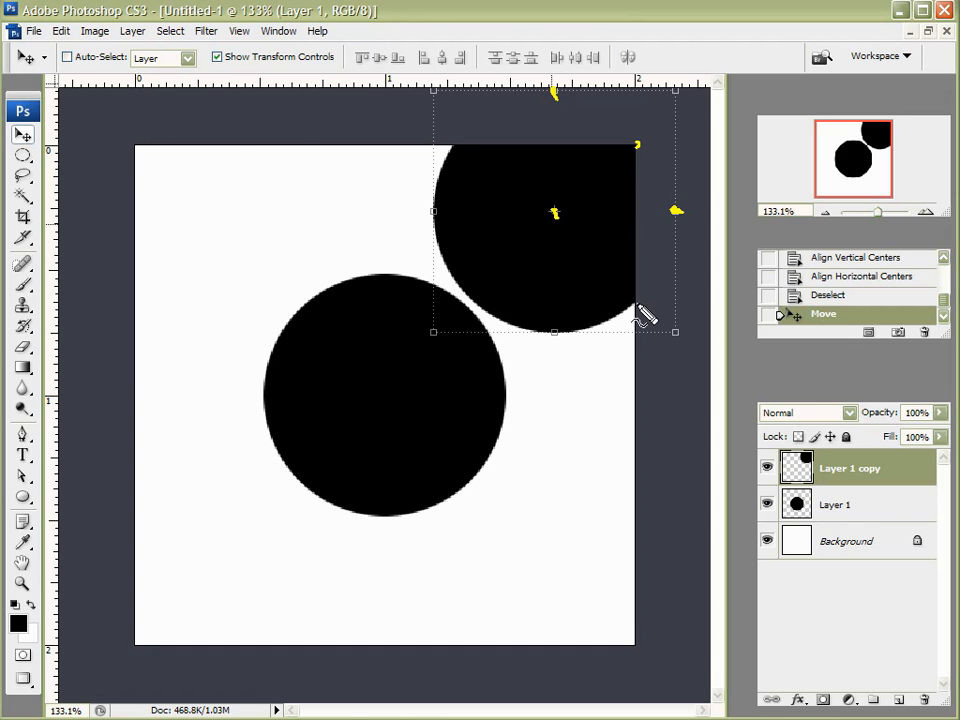
click(432, 211)
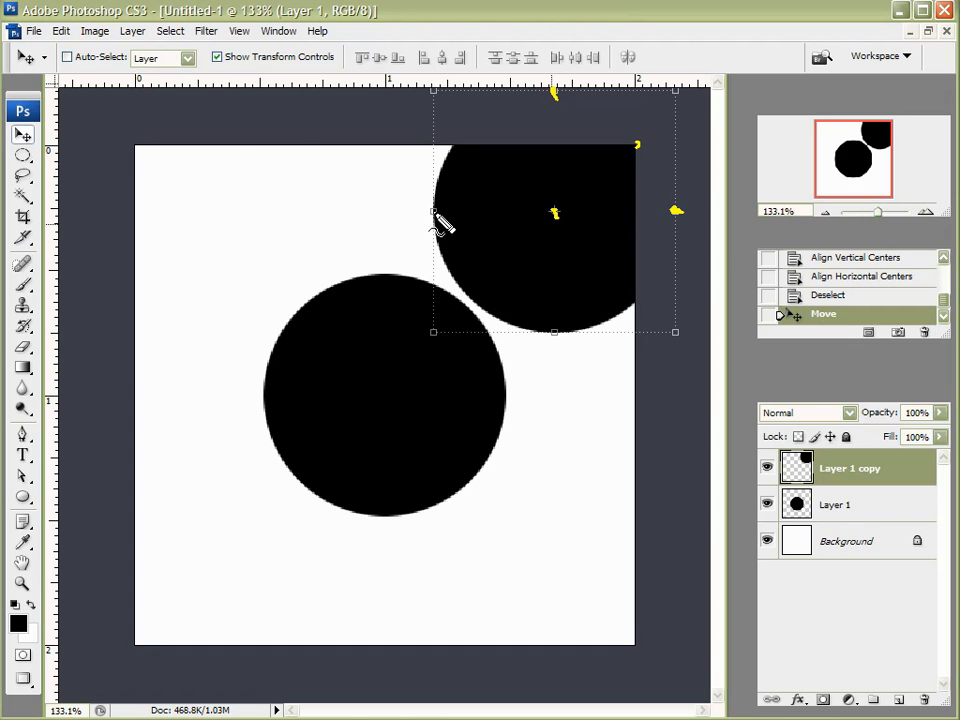
click(552, 337)
drag(549, 341, 553, 332)
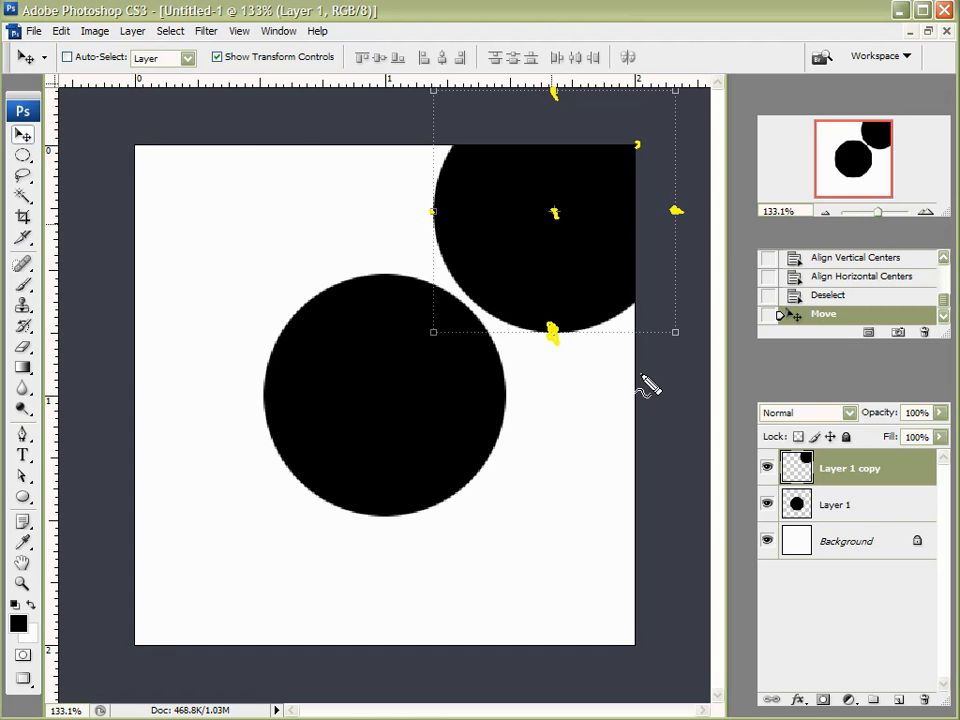
mouse_move(455, 148)
mouse_down()
mouse_move(426, 188)
mouse_move(654, 327)
mouse_move(434, 130)
mouse_up()
drag(637, 143, 636, 157)
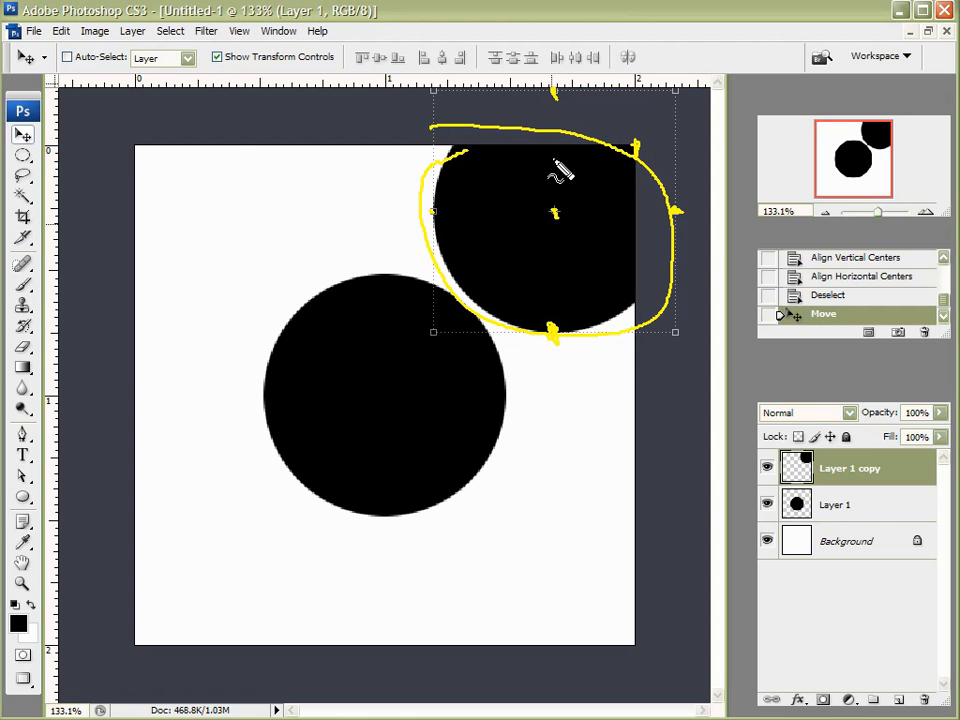
key(Escape)
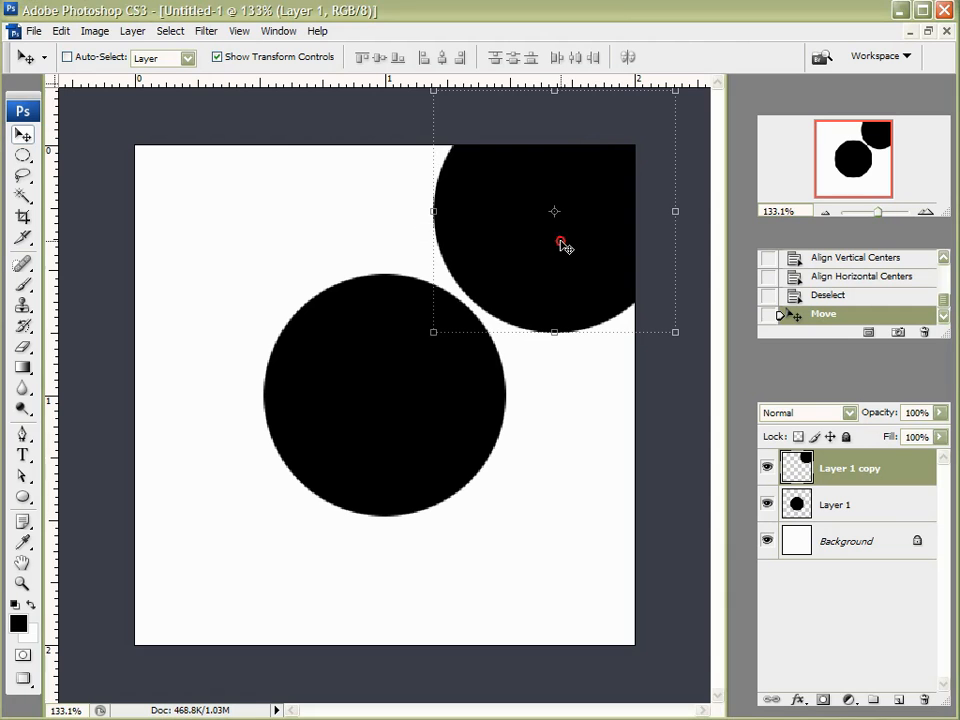
Centre the duplicated circle on the canvas's upper-right corner and place further copies centred on the other three corners.
drag(521, 258, 590, 202)
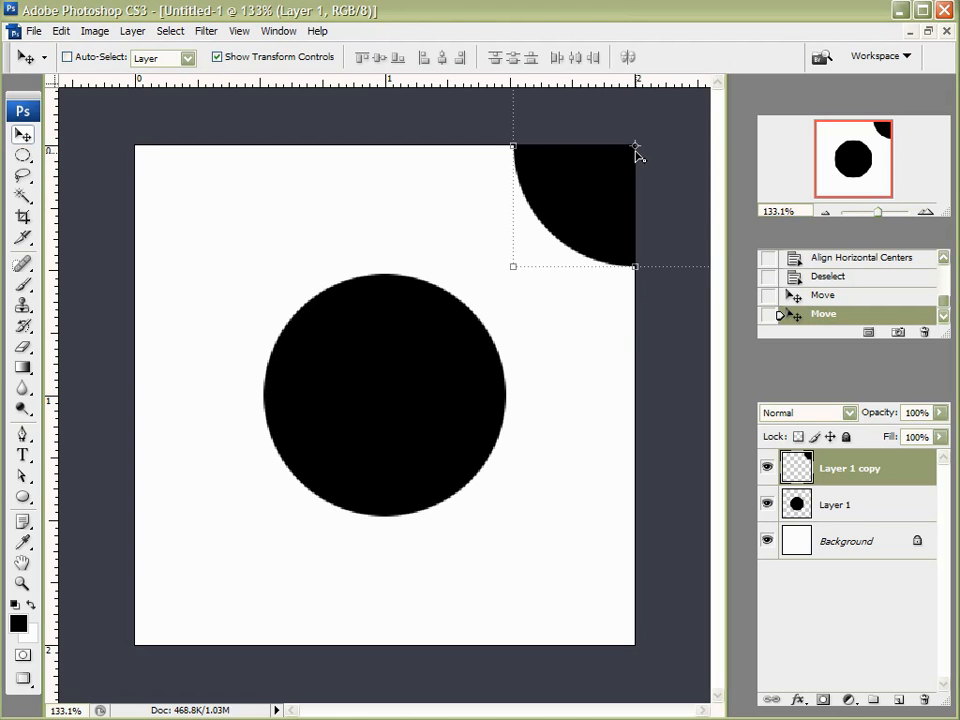
drag(617, 193, 107, 189)
drag(184, 189, 163, 609)
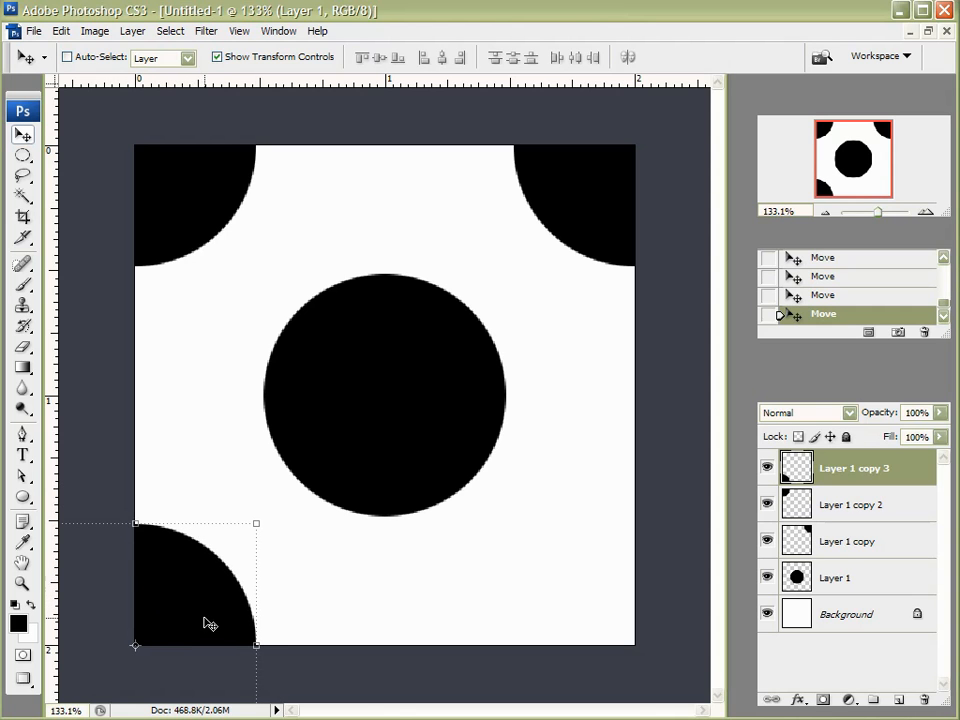
drag(182, 628, 662, 620)
mouse_move(574, 597)
mouse_down()
mouse_move(576, 620)
mouse_move(601, 619)
mouse_up()
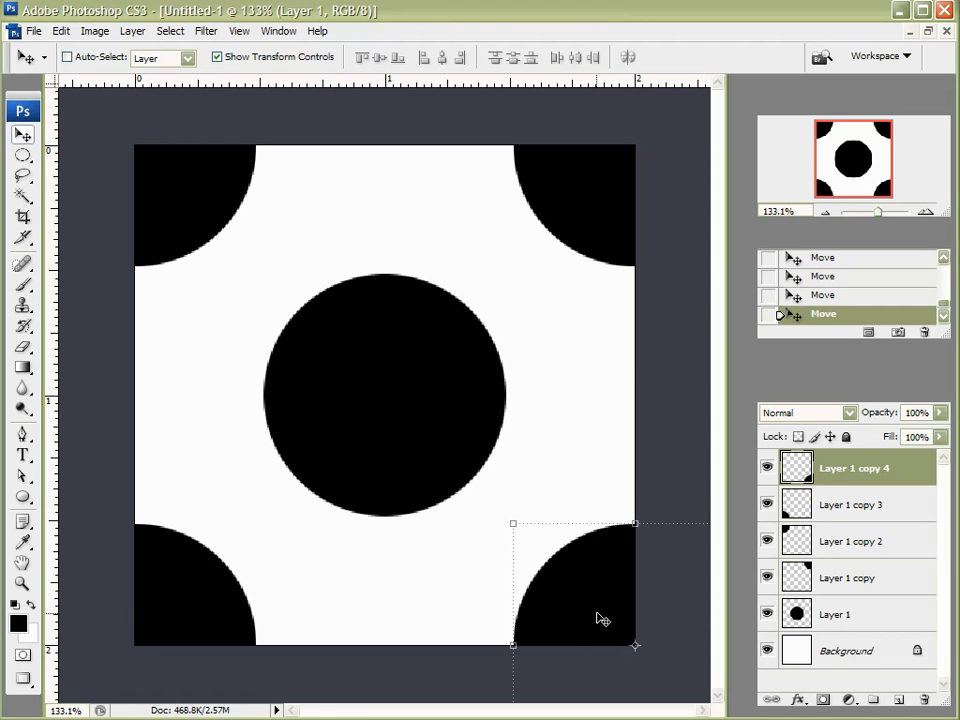
Hide the white Background layer beneath the five circle layers and make it the active layer.
click(838, 506)
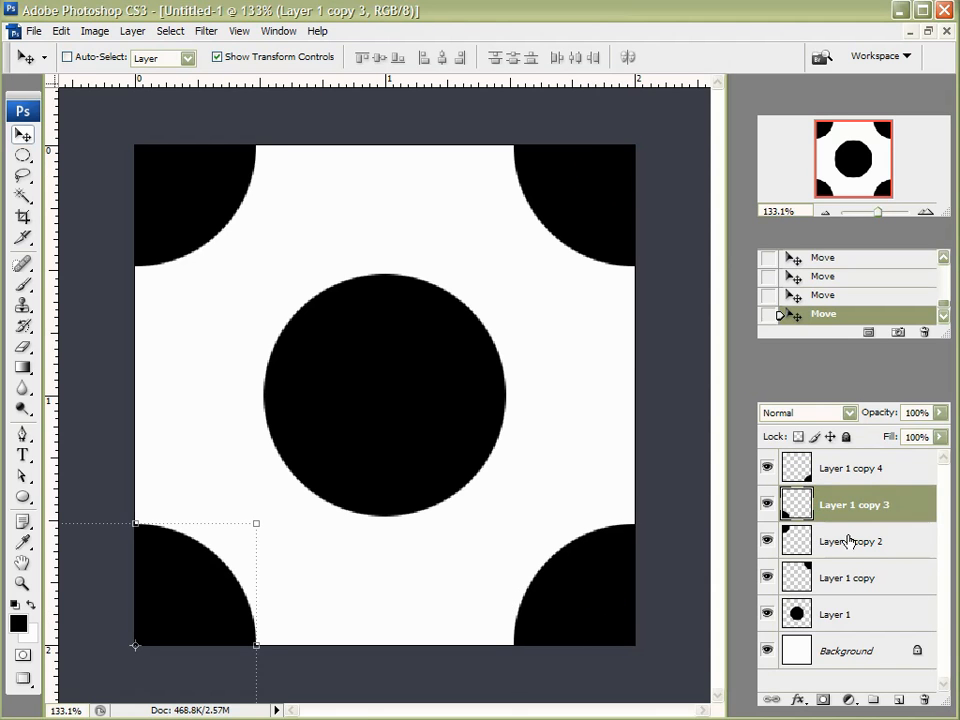
click(849, 542)
click(826, 578)
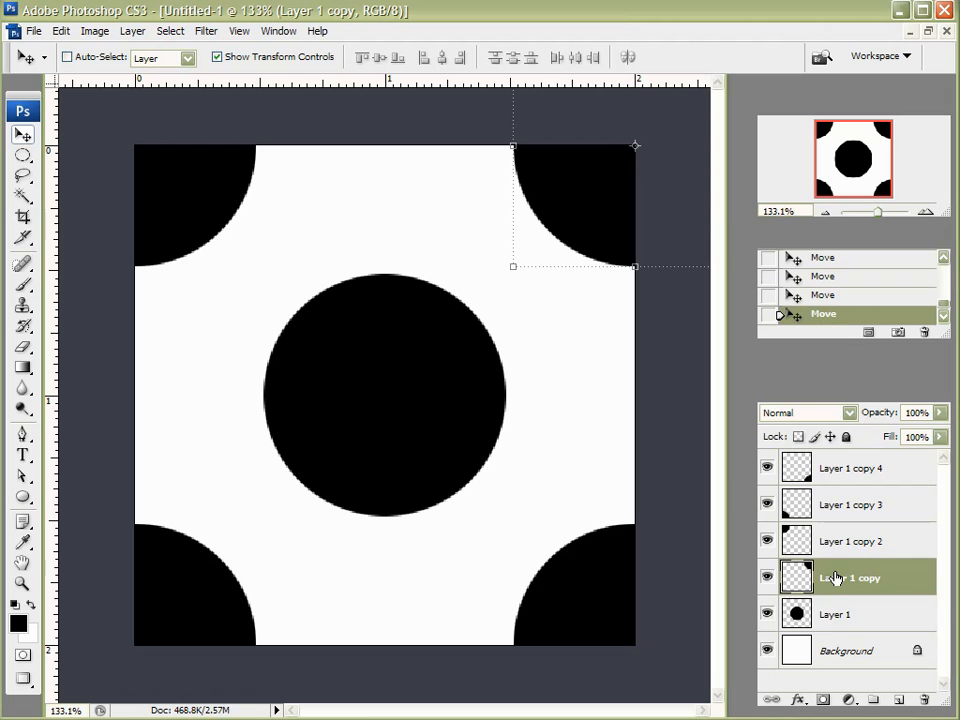
click(829, 618)
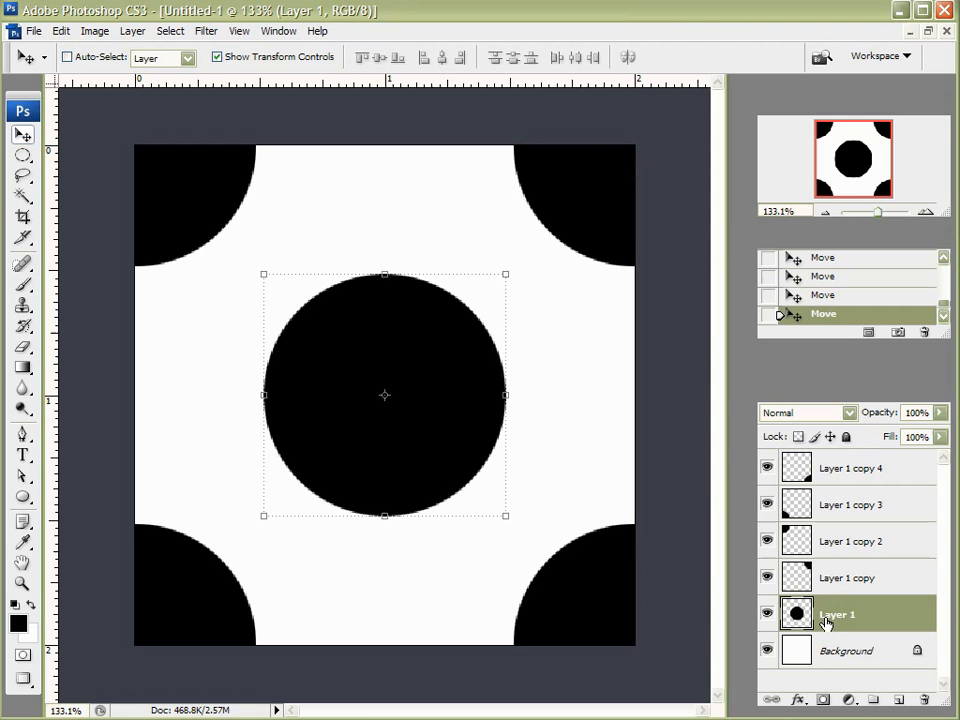
click(768, 655)
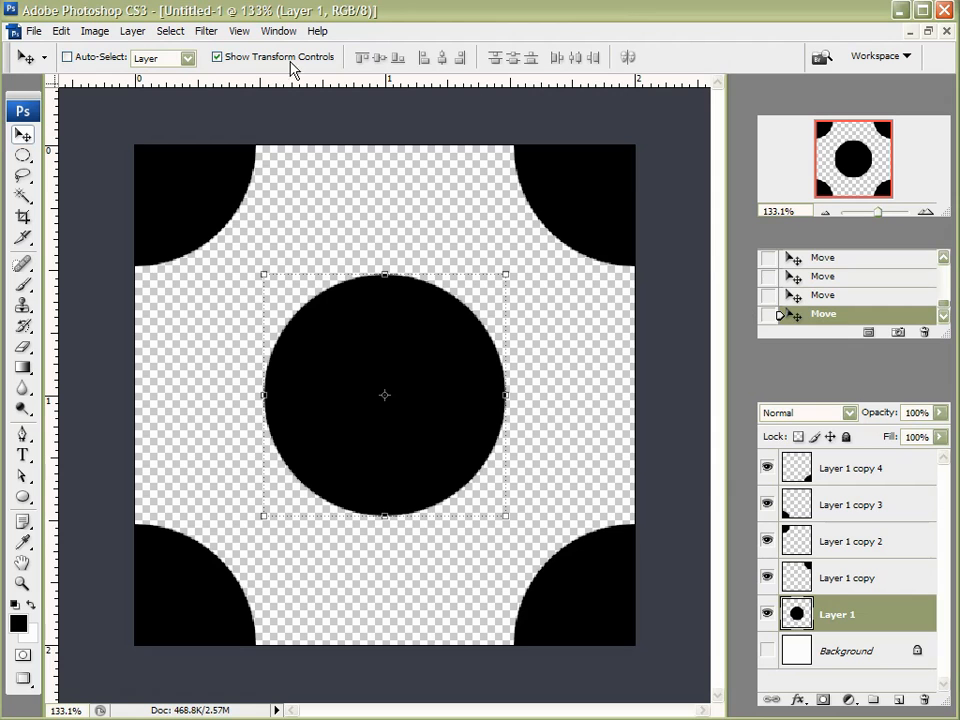
click(857, 654)
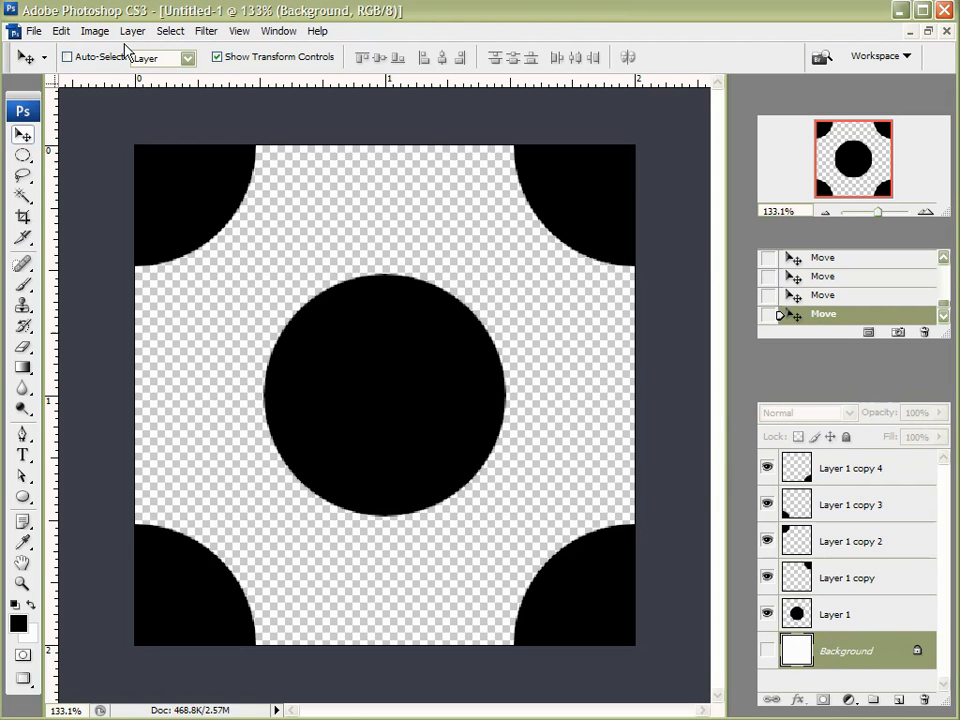
click(62, 32)
click(139, 405)
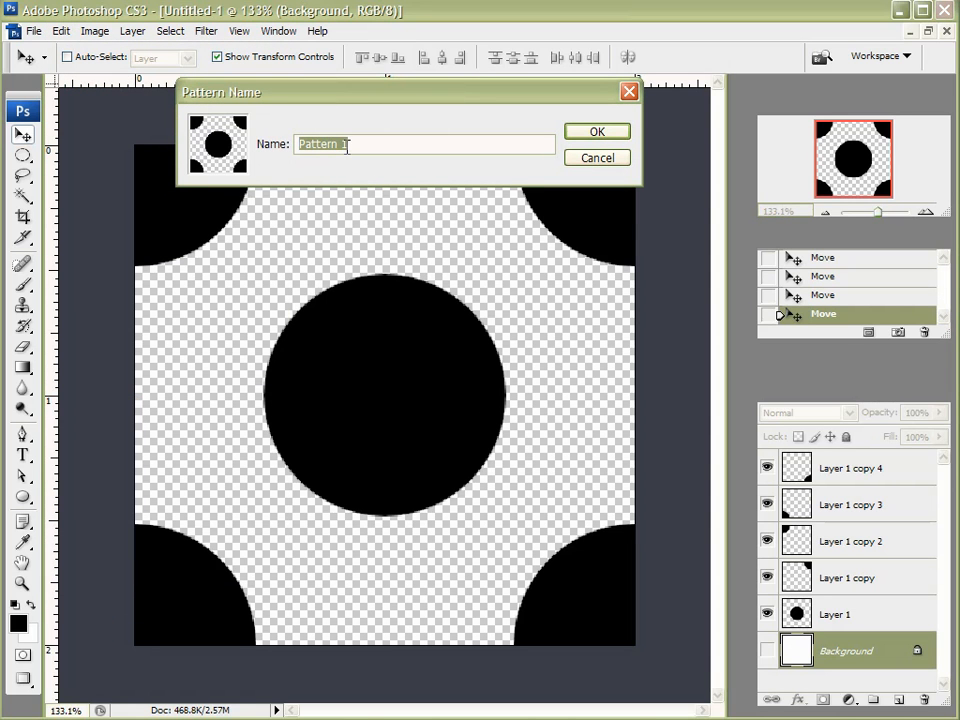
click(598, 159)
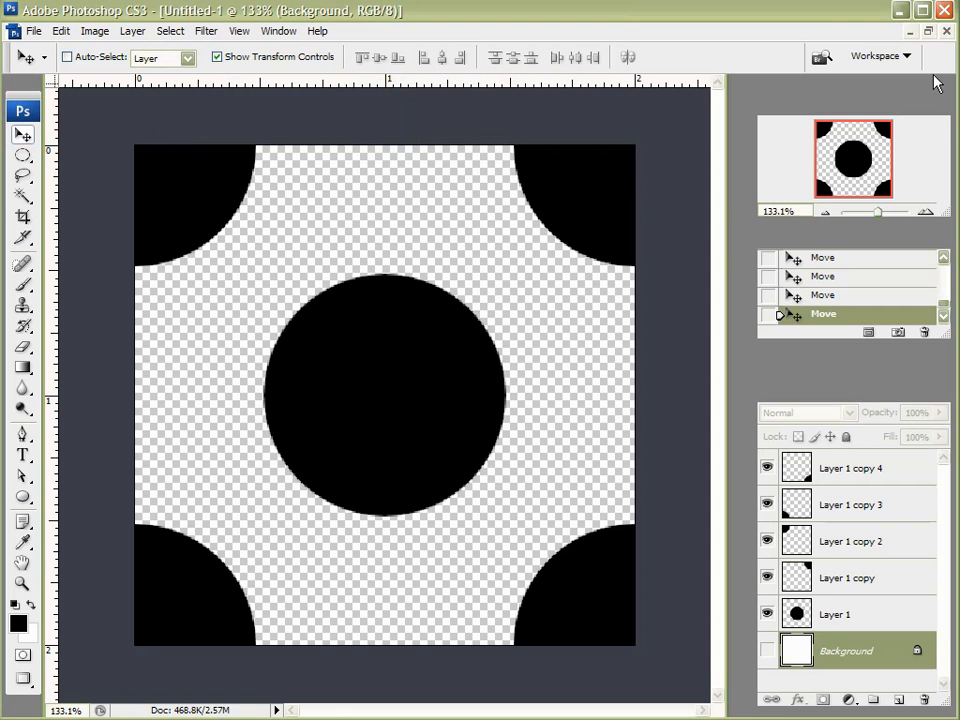
Close the circle pattern document without saving it and open grill.png.
click(945, 33)
click(491, 287)
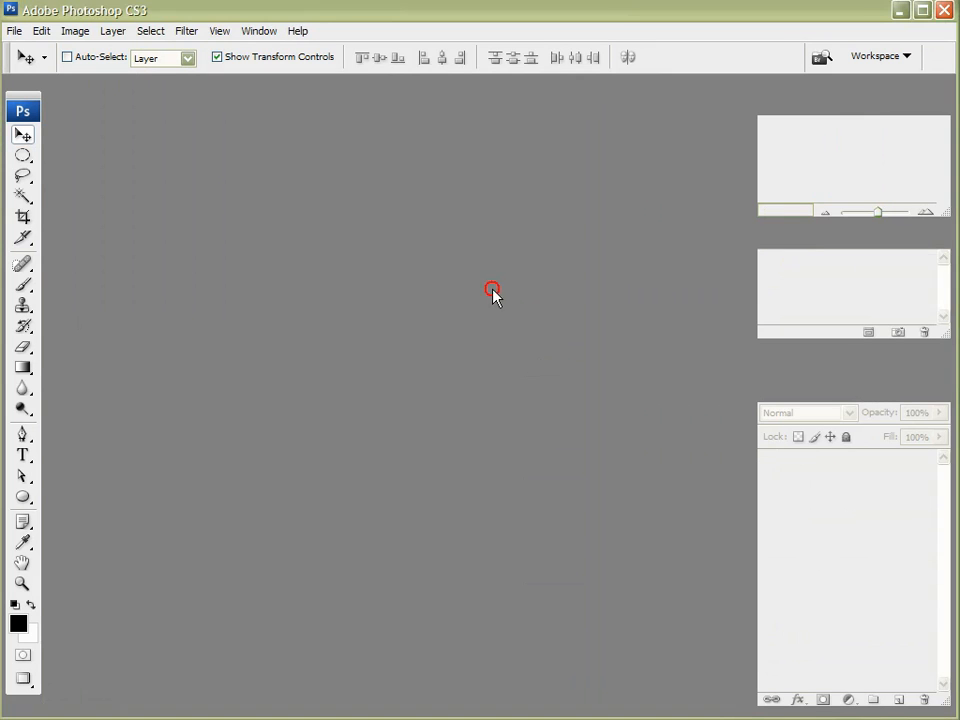
key(ctrl+n)
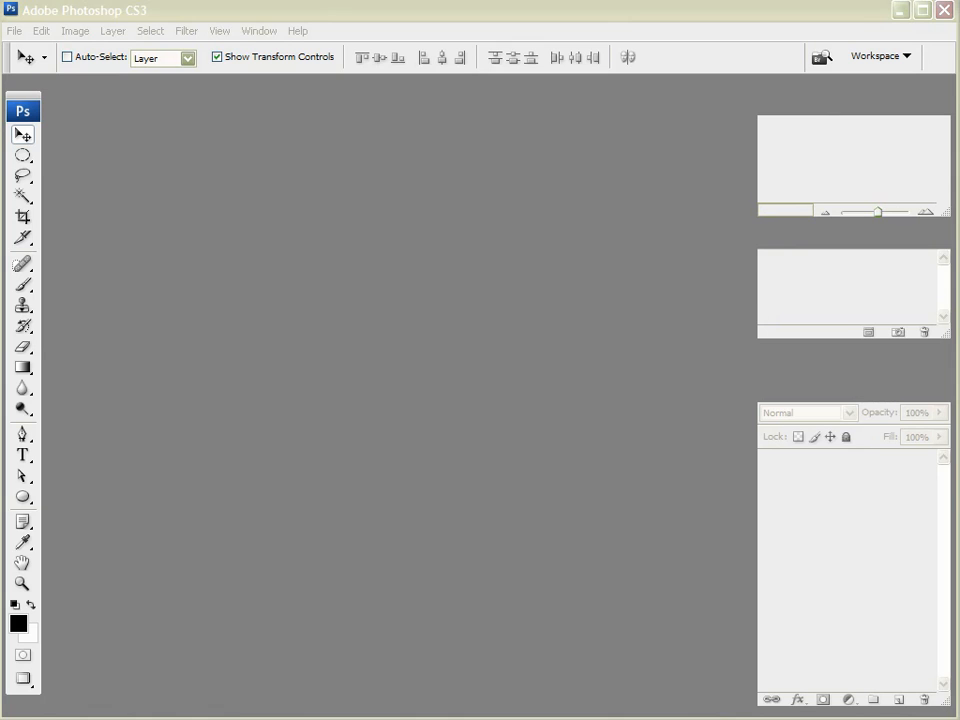
drag(282, 258, 456, 400)
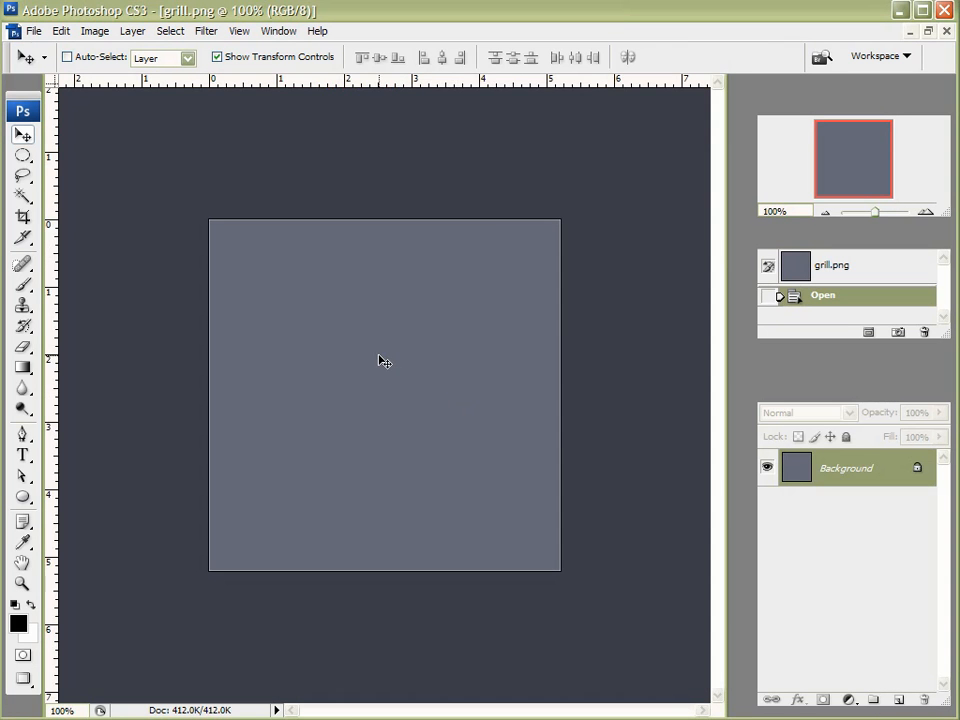
Add a new layer above the grill image's background and fill it with white.
scroll(379, 355, up, 1)
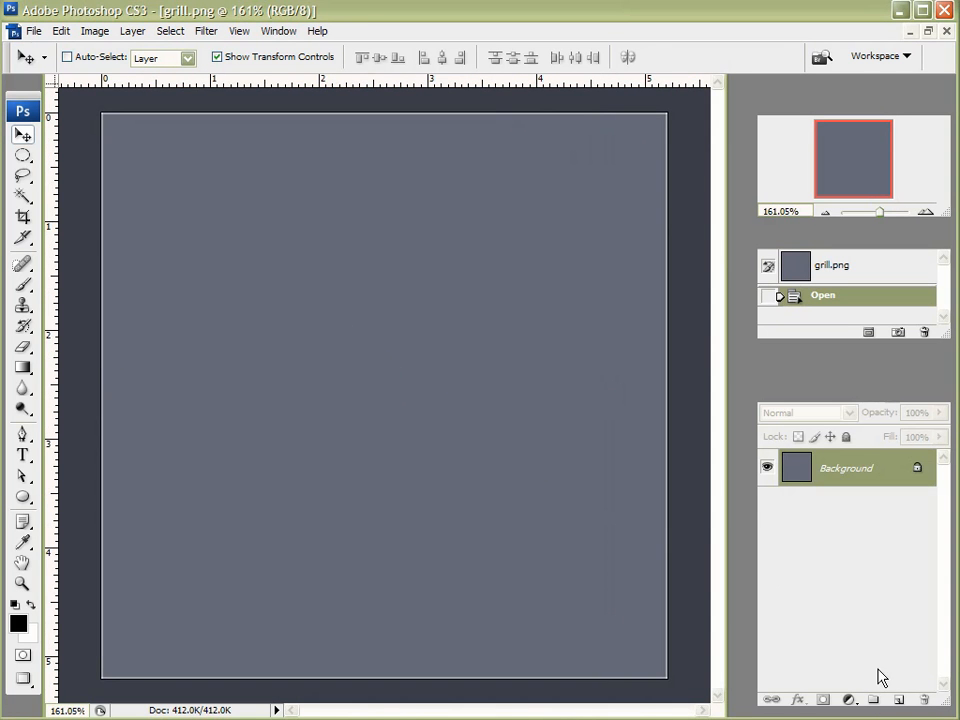
click(898, 699)
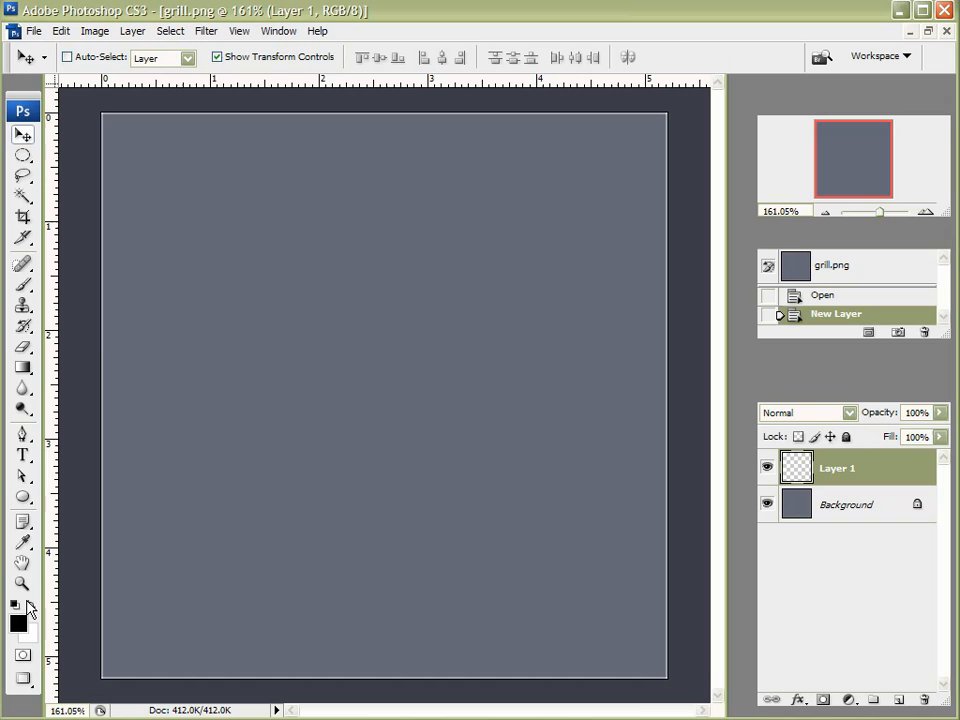
key(x)
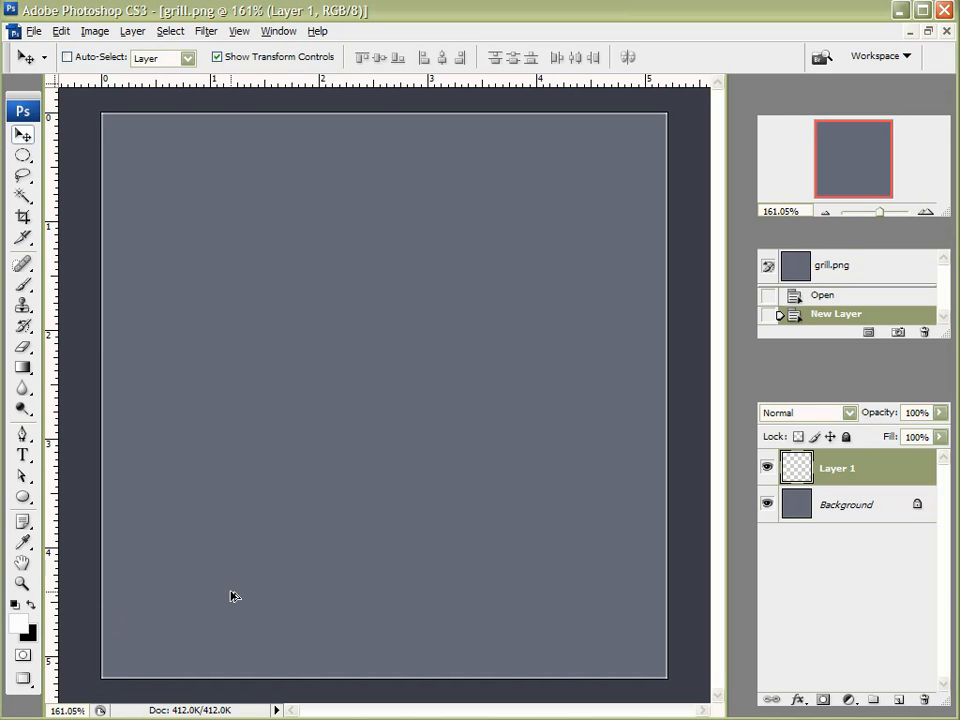
key(alt+BackSpace)
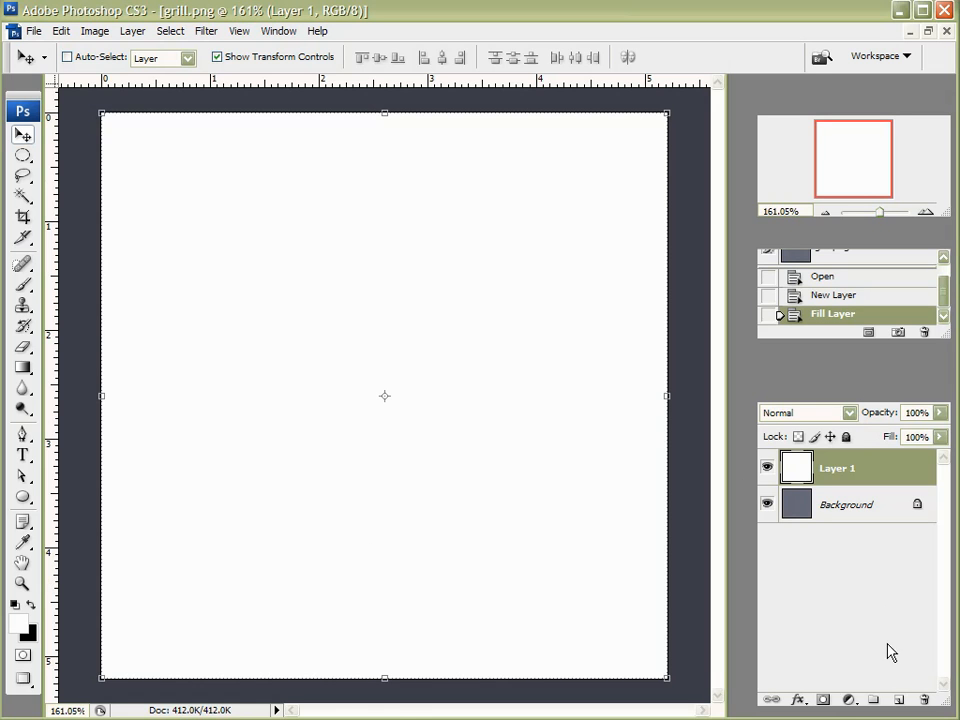
Apply a Pattern Overlay layer style to the white layer using the black circle pattern.
double_click(919, 463)
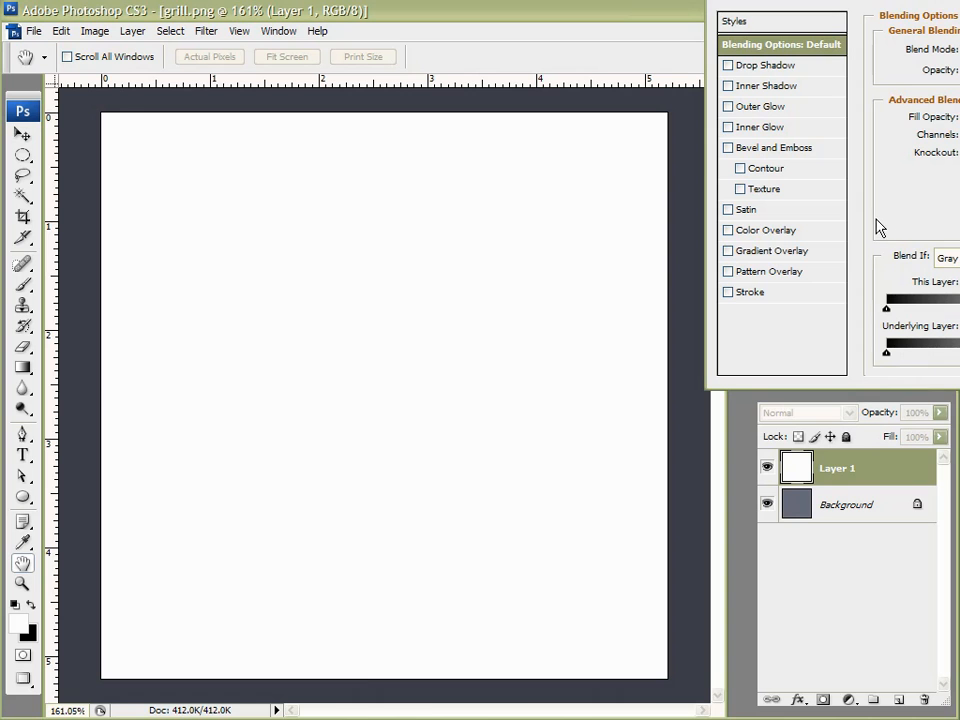
click(729, 272)
click(751, 274)
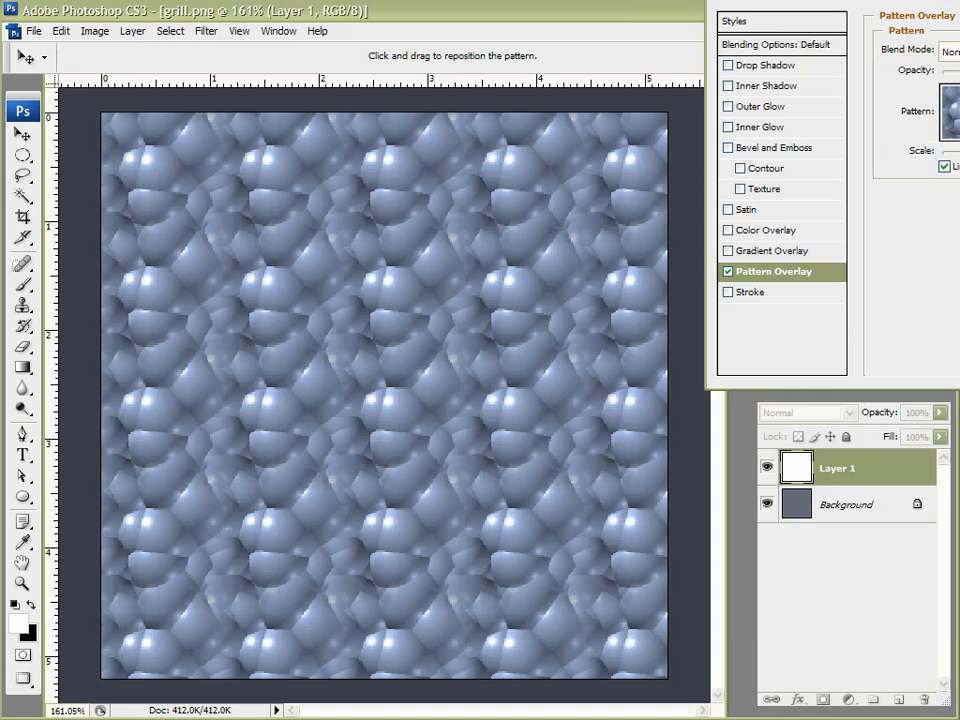
click(957, 112)
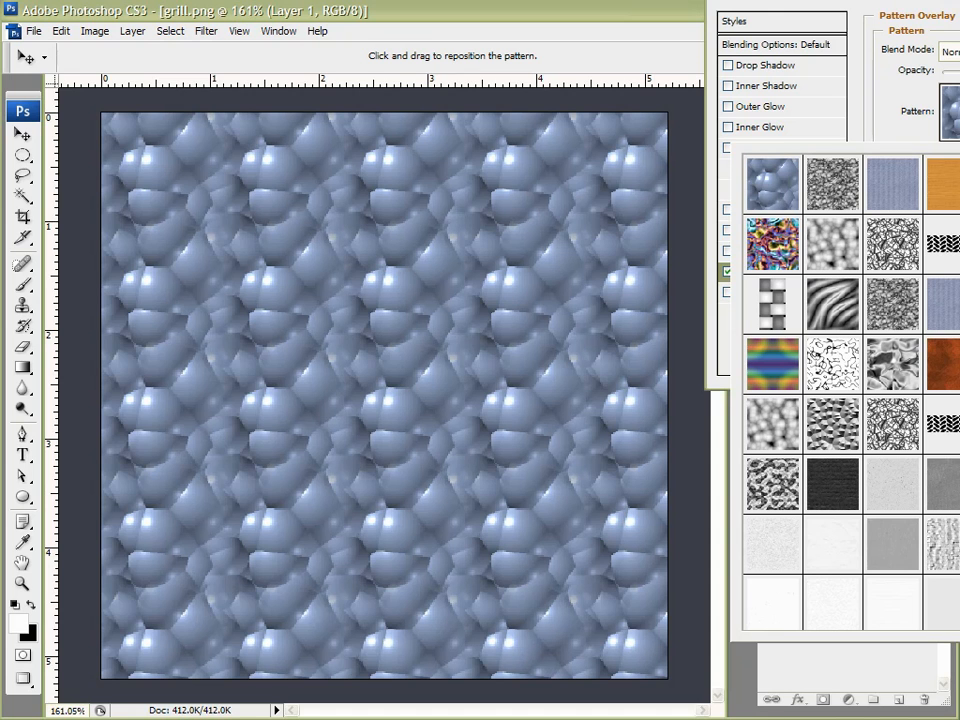
scroll(850, 390, down, 3)
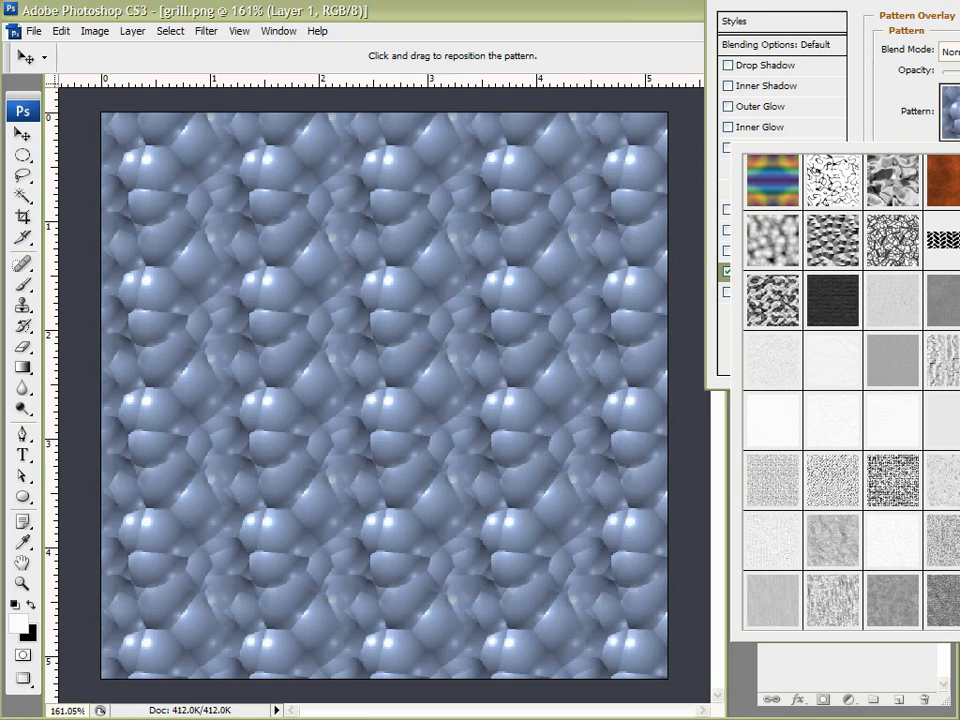
click(957, 600)
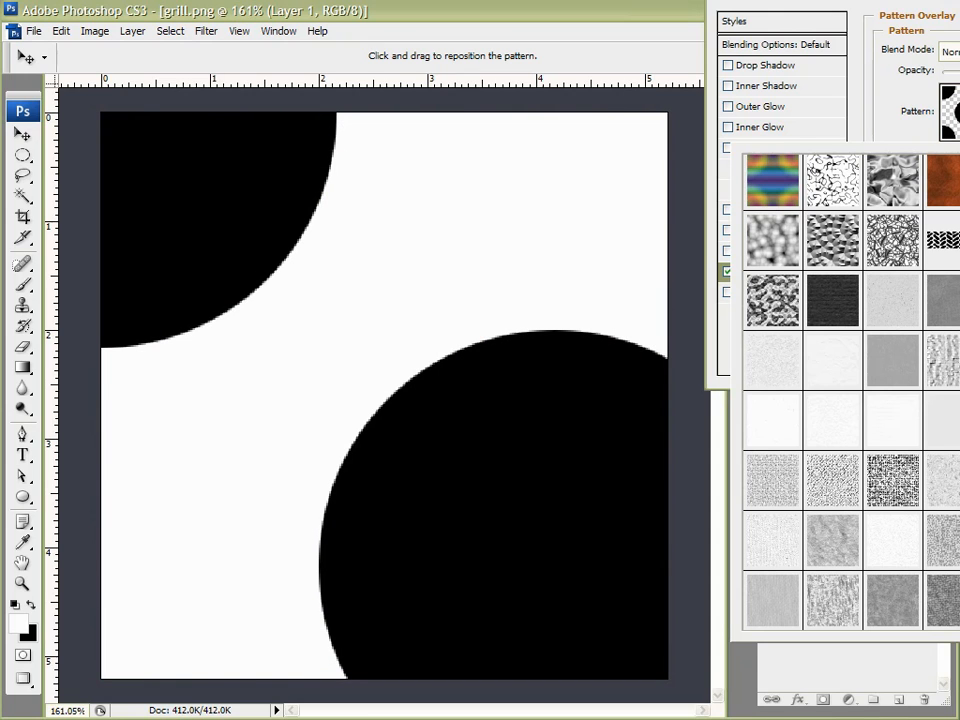
key(Return)
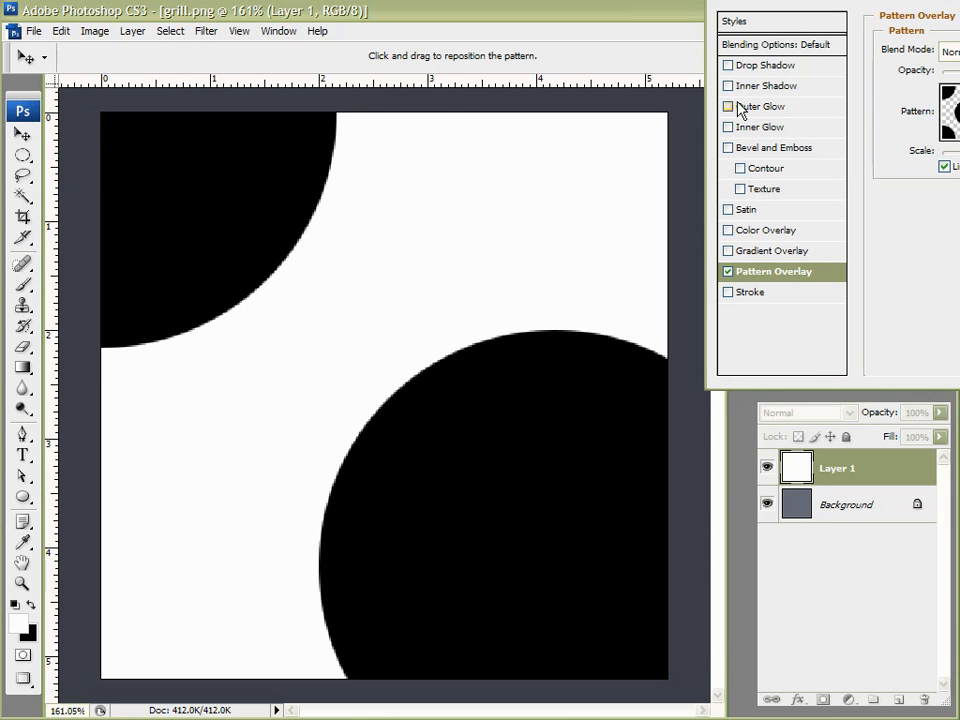
Scale the overlay pattern down to small repeating dots and reposition it so the dots sit evenly across the canvas.
drag(959, 154, 954, 158)
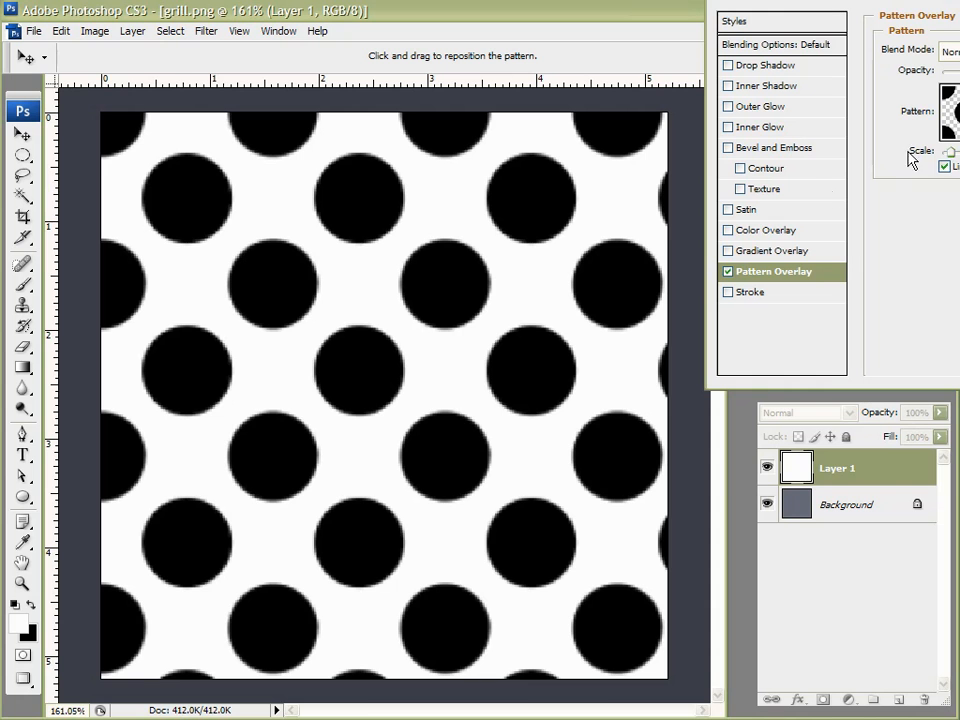
drag(950, 152, 959, 152)
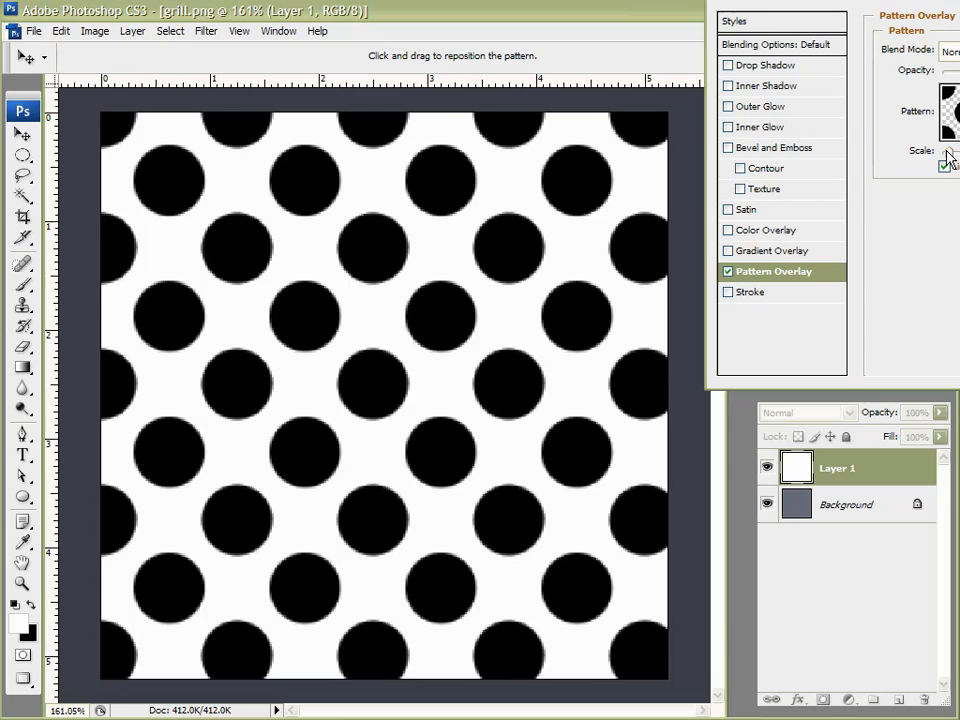
mouse_move(953, 158)
mouse_down()
mouse_move(959, 152)
mouse_move(949, 166)
mouse_up()
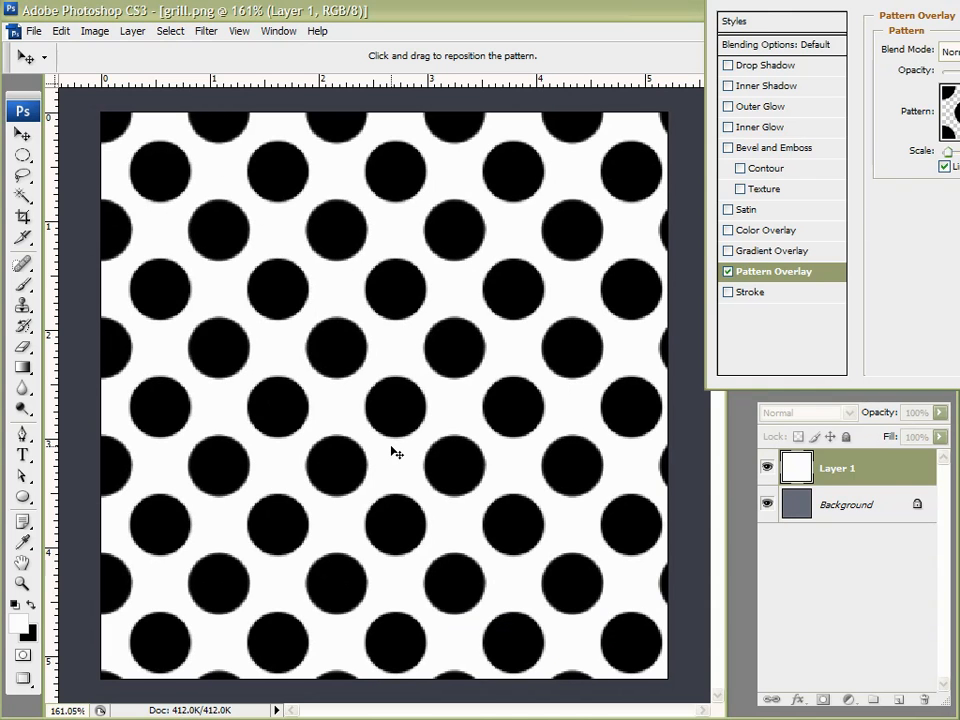
drag(392, 448, 325, 356)
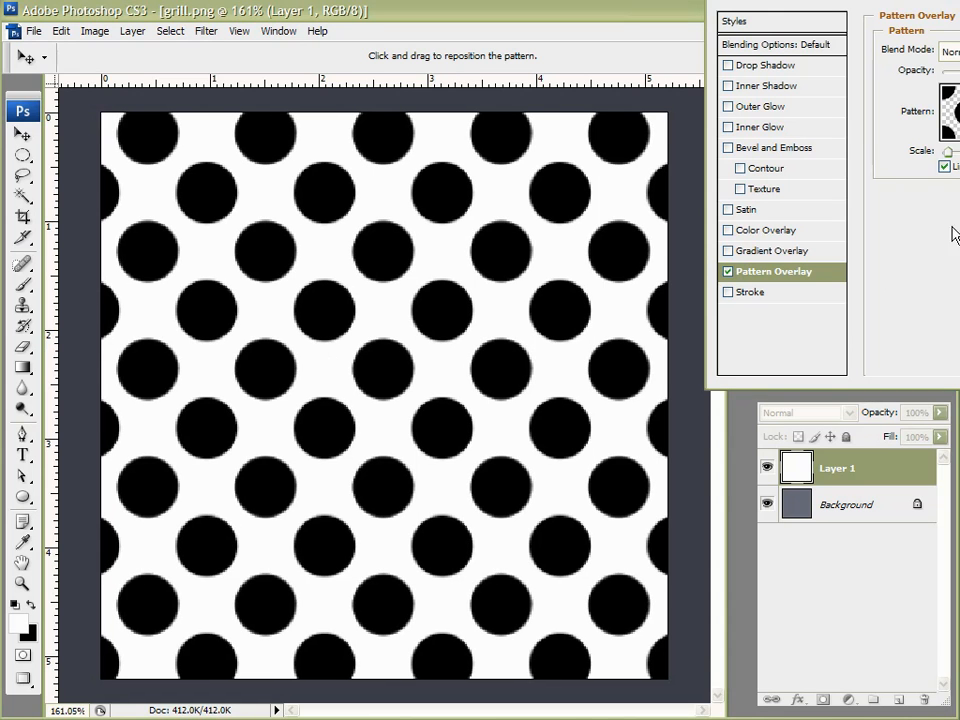
Scale the overlay pattern up slightly so the dots are larger and about four fit across, and apply the layer style.
drag(810, 3, 800, 165)
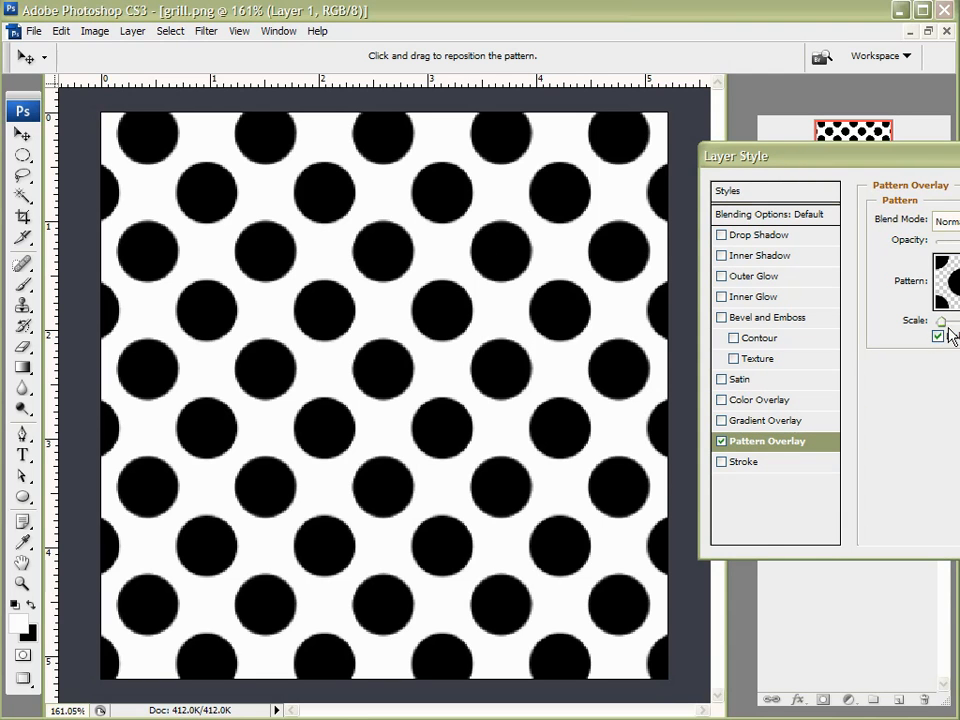
drag(940, 323, 945, 328)
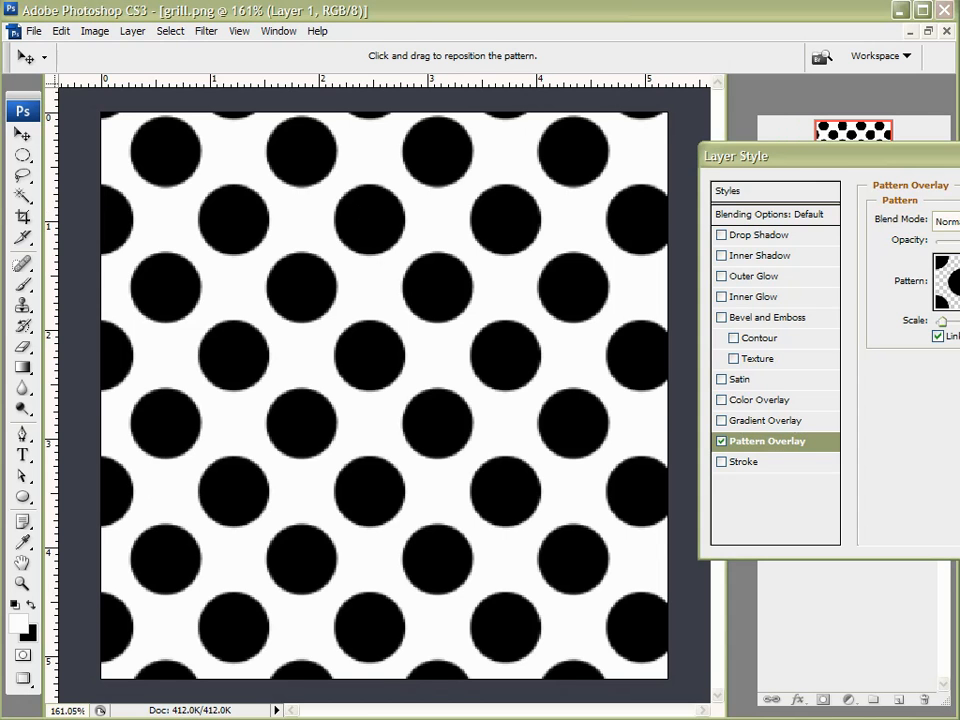
key(Return)
Save a copy of the dotted grill image to the Desktop as a JPEG named "grill covering" at maximum quality 12, Baseline ("Standard").
click(38, 31)
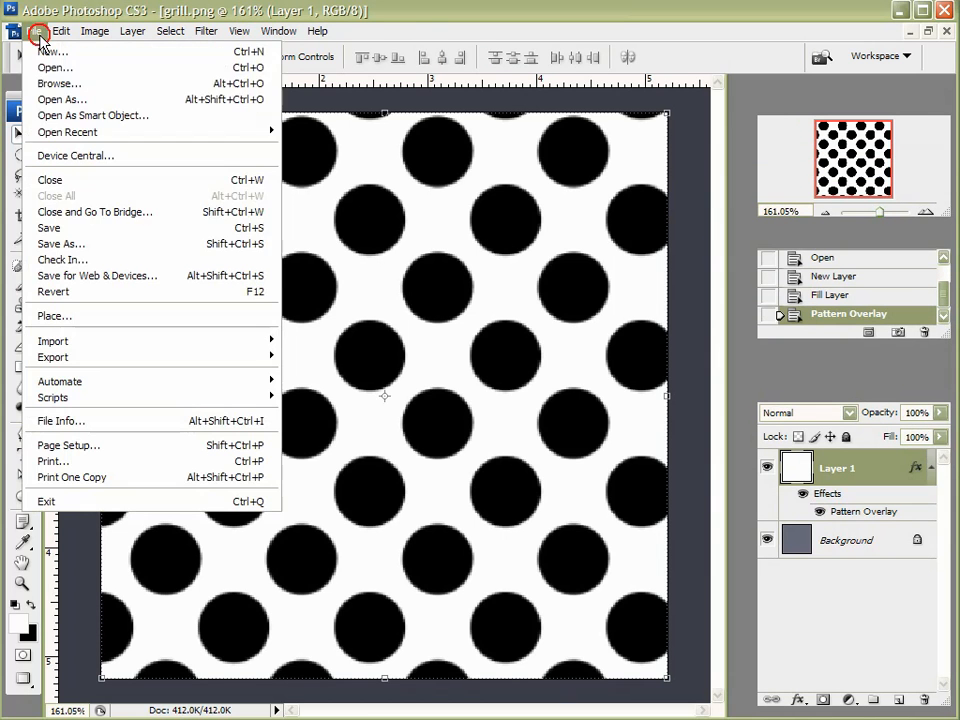
click(64, 245)
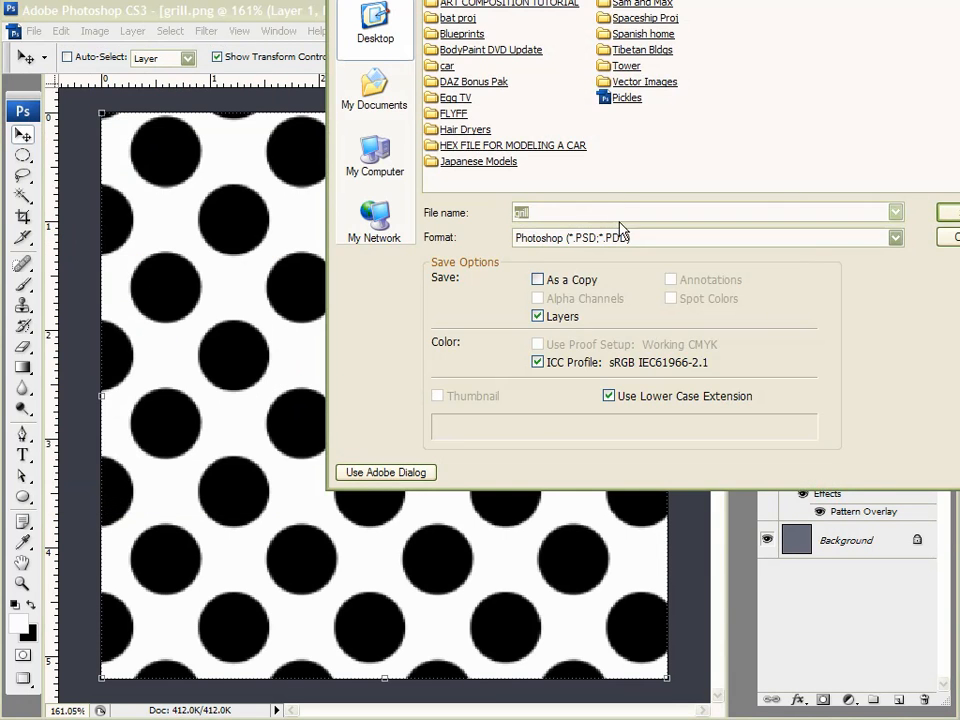
click(617, 238)
click(600, 362)
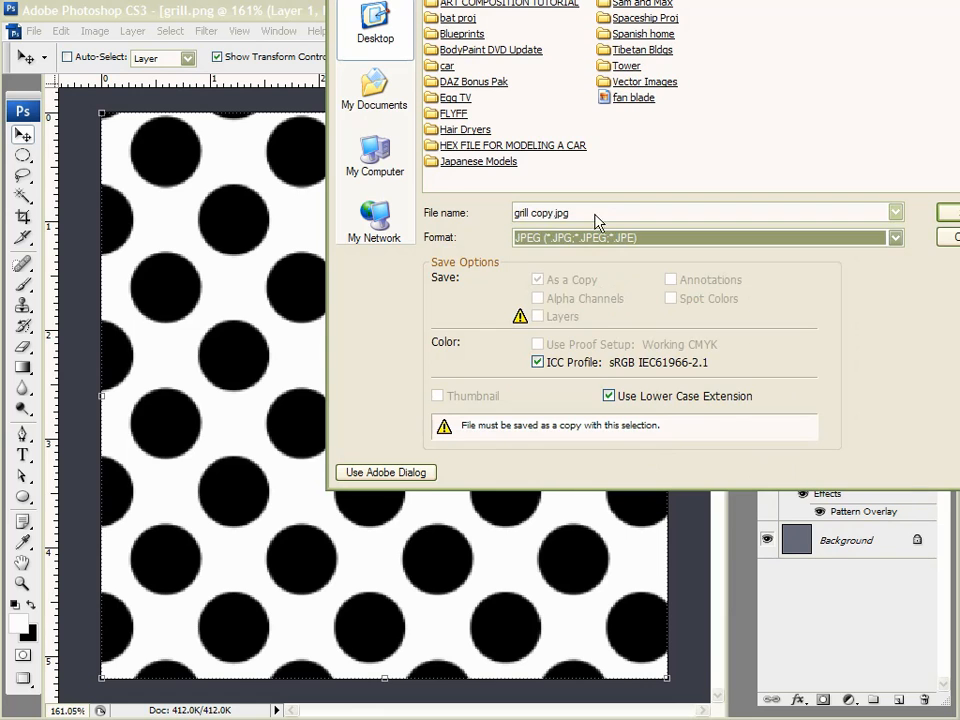
click(598, 211)
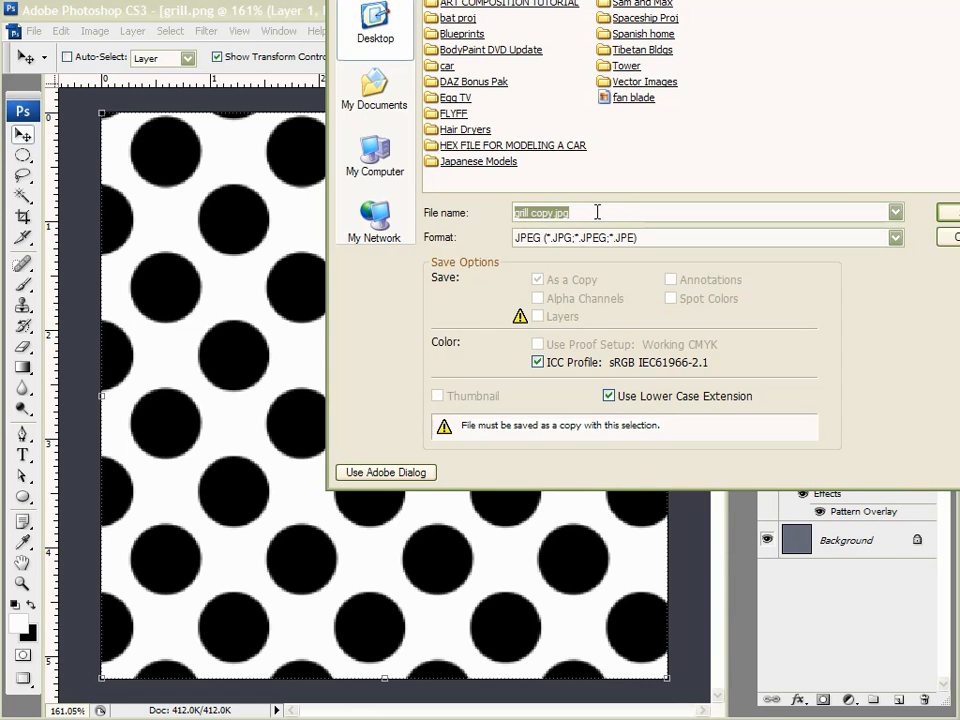
text(gril )
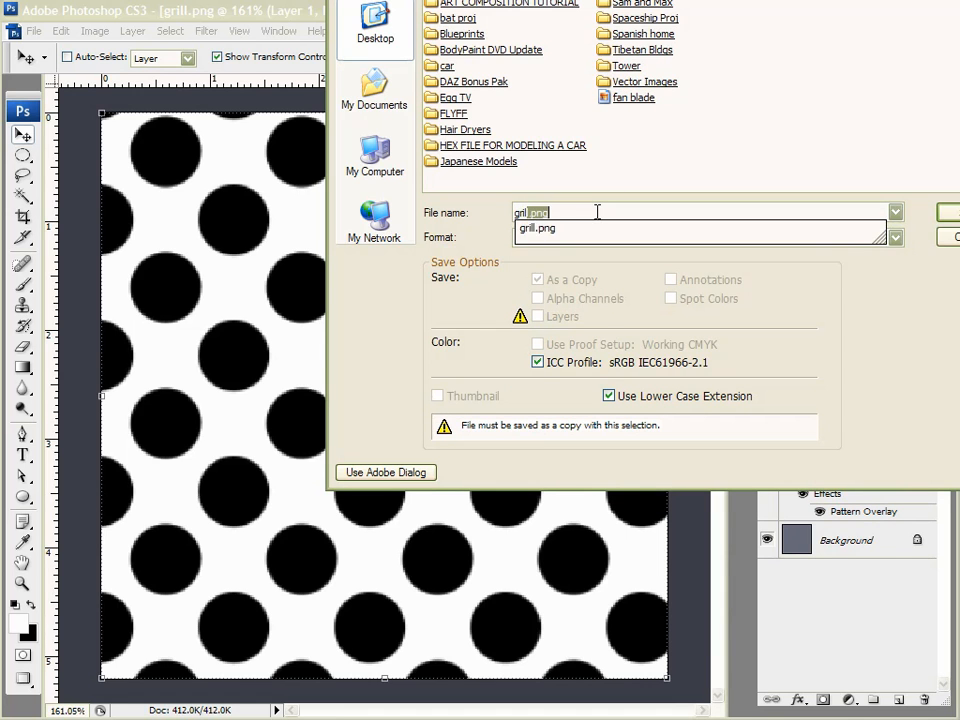
text(covers)
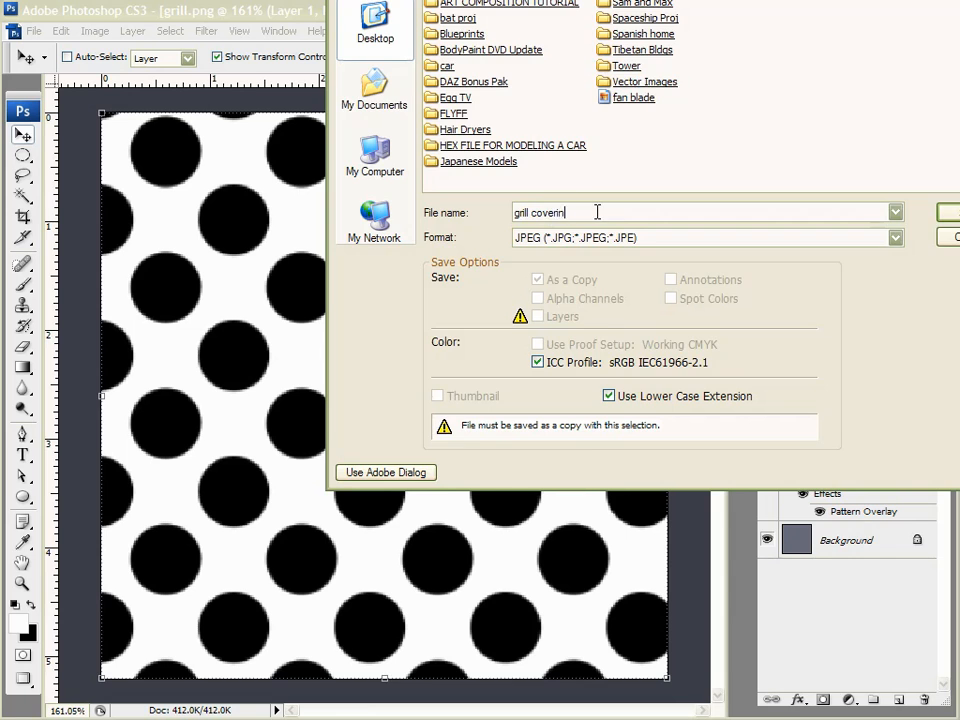
key(Return)
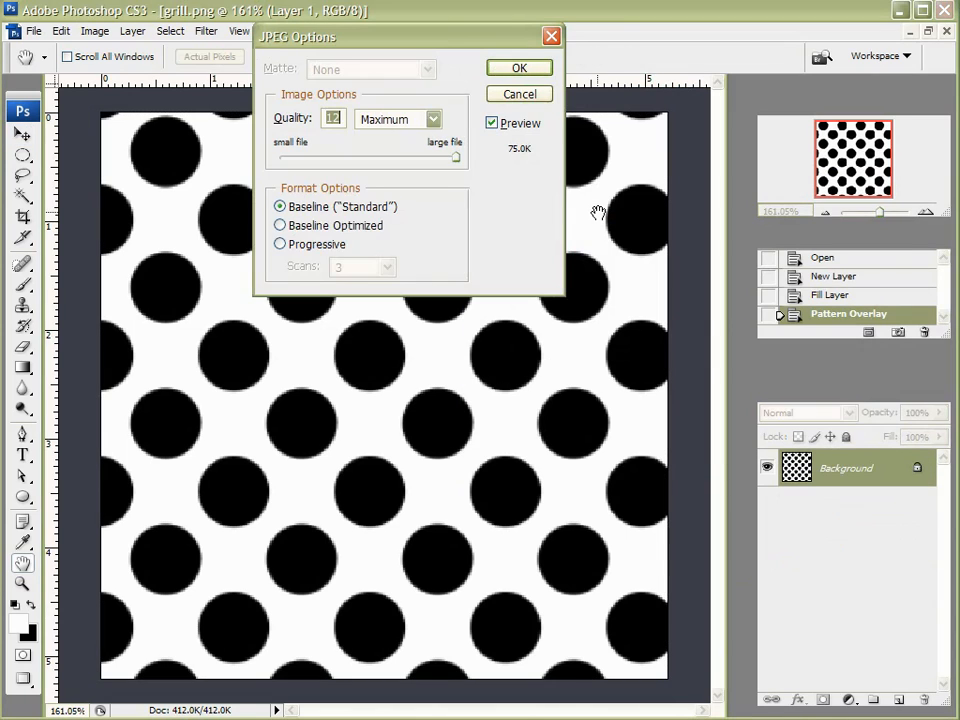
click(522, 68)
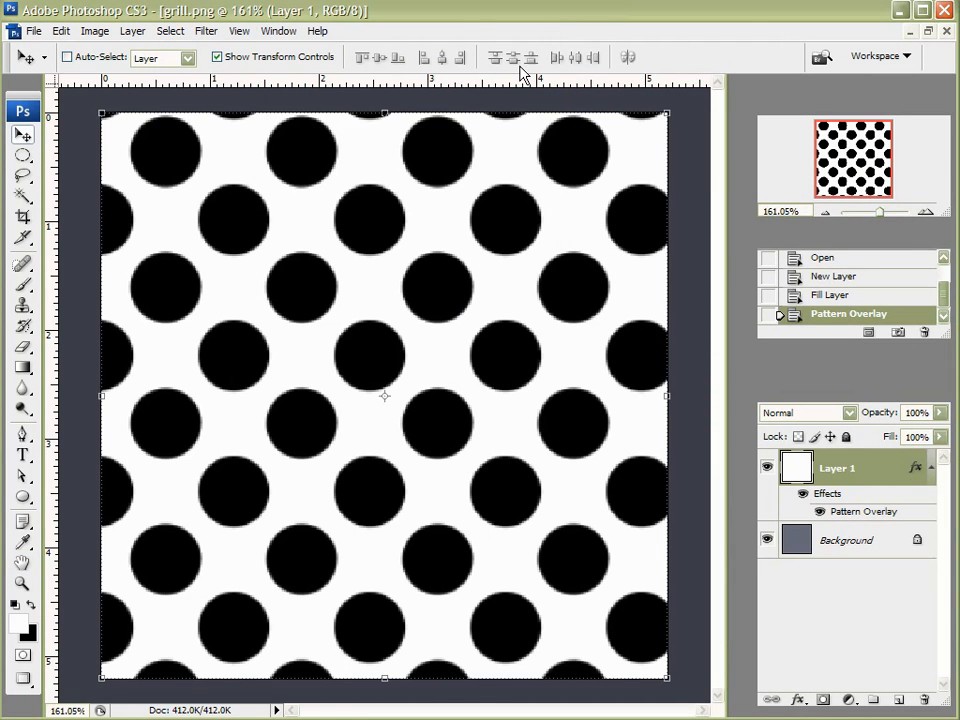